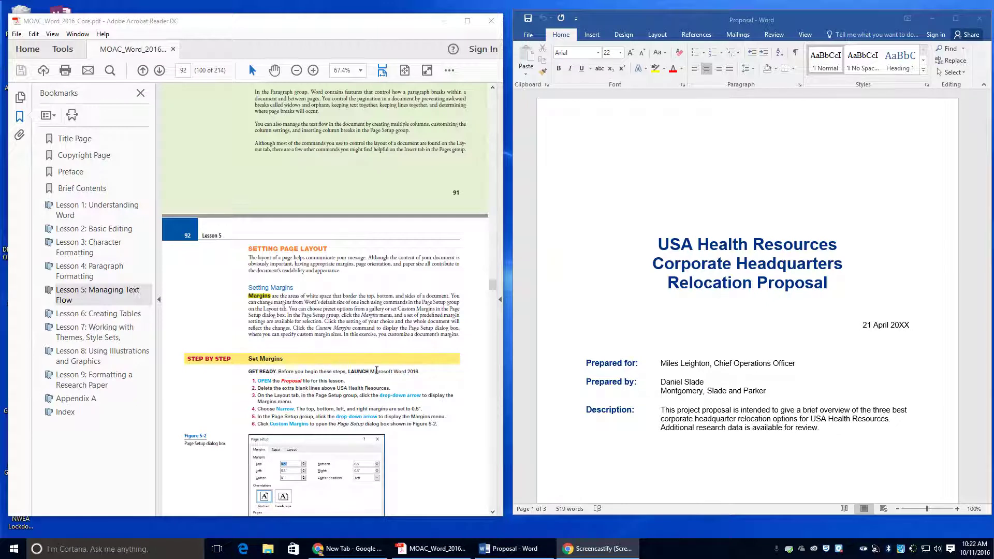
# - Show the formatting marks and delete the five blank paragraphs above the USA Health Resources title
pyautogui.click(788, 48)
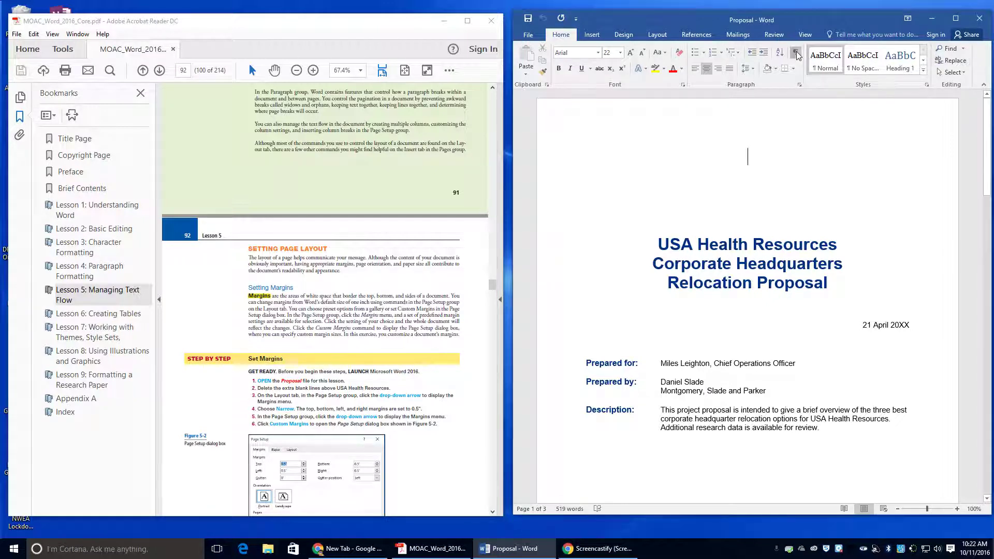
pyautogui.click(795, 52)
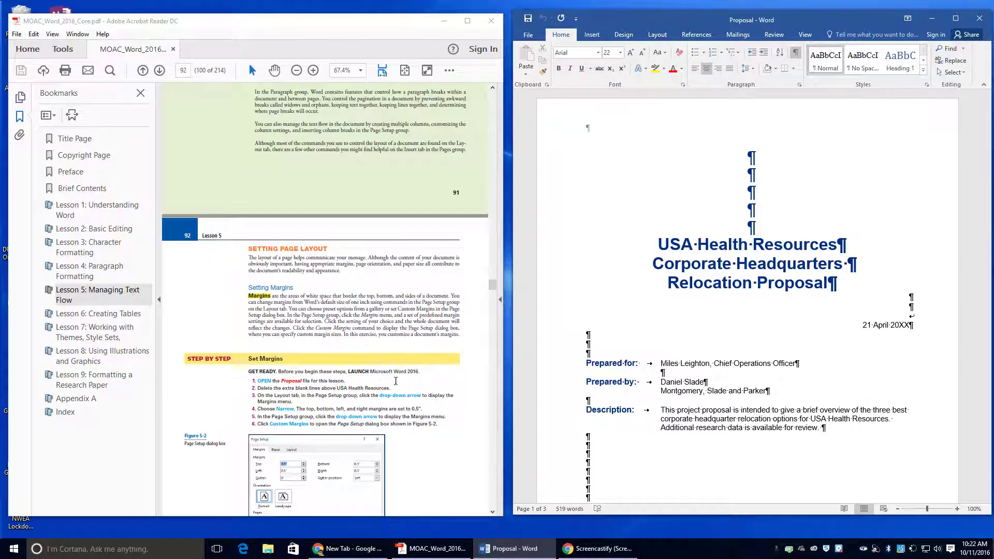
pyautogui.press('Delete')
pyautogui.press('Delete')
pyautogui.press('Delete')
pyautogui.press('Delete')
pyautogui.press('Delete')
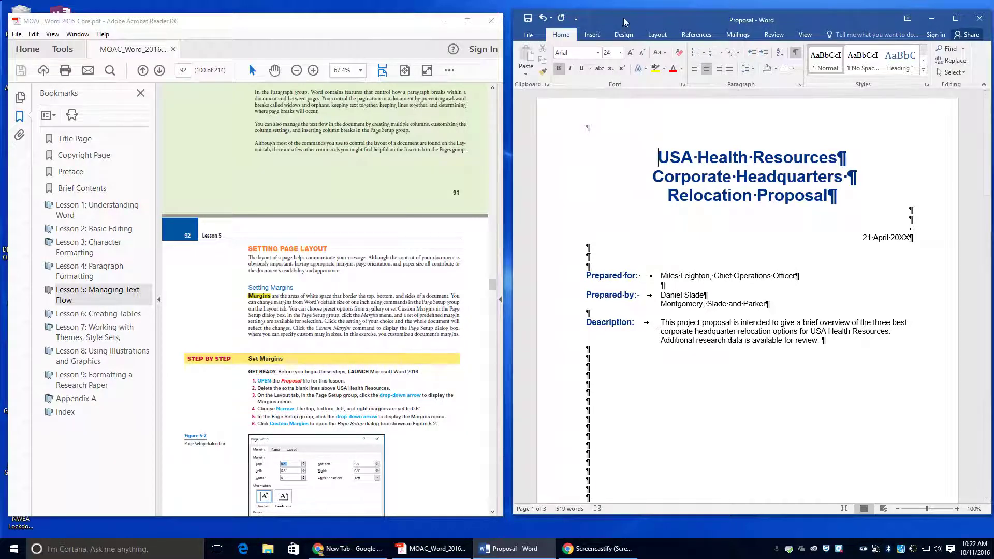
# - Apply the Narrow margins preset, with 0.5" on all sides, to the document
pyautogui.click(659, 35)
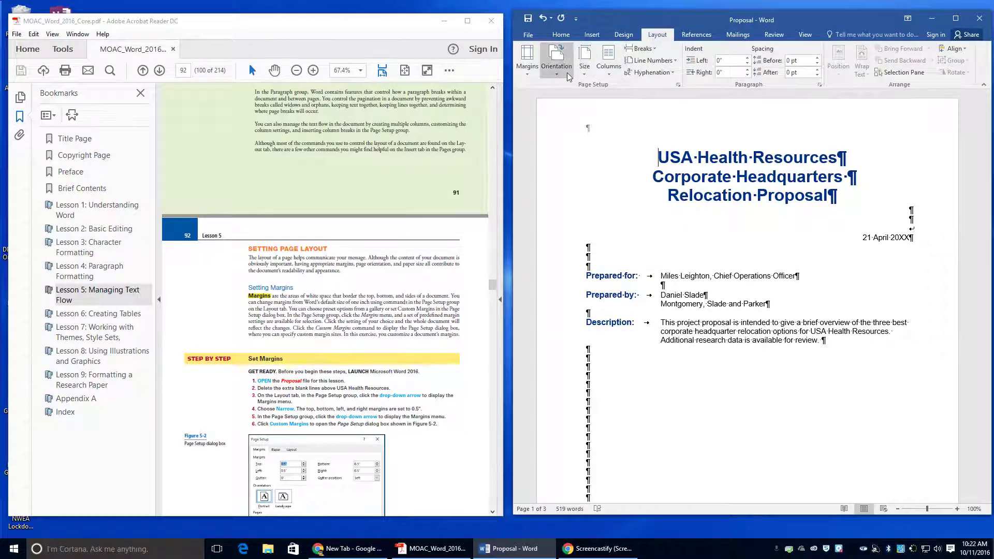
pyautogui.click(529, 76)
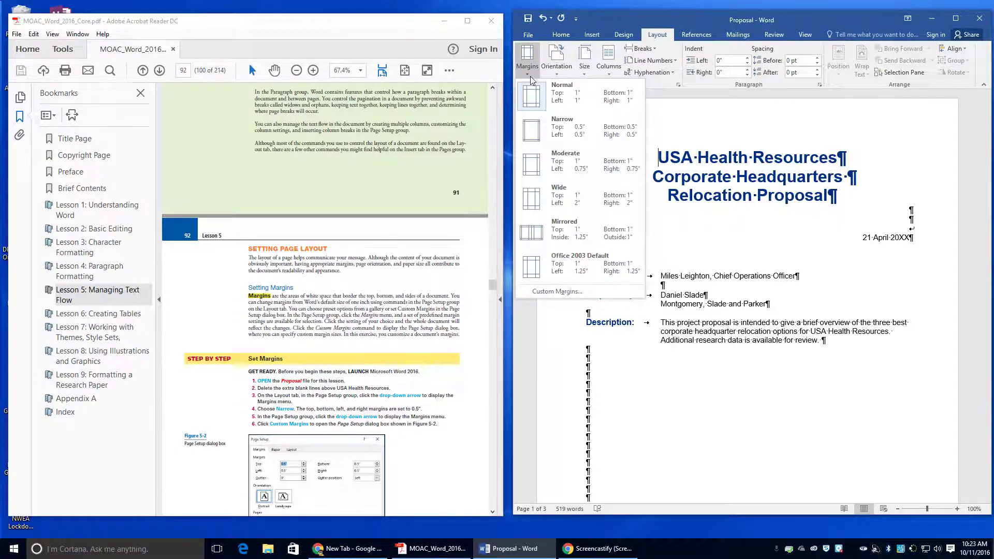
pyautogui.click(555, 130)
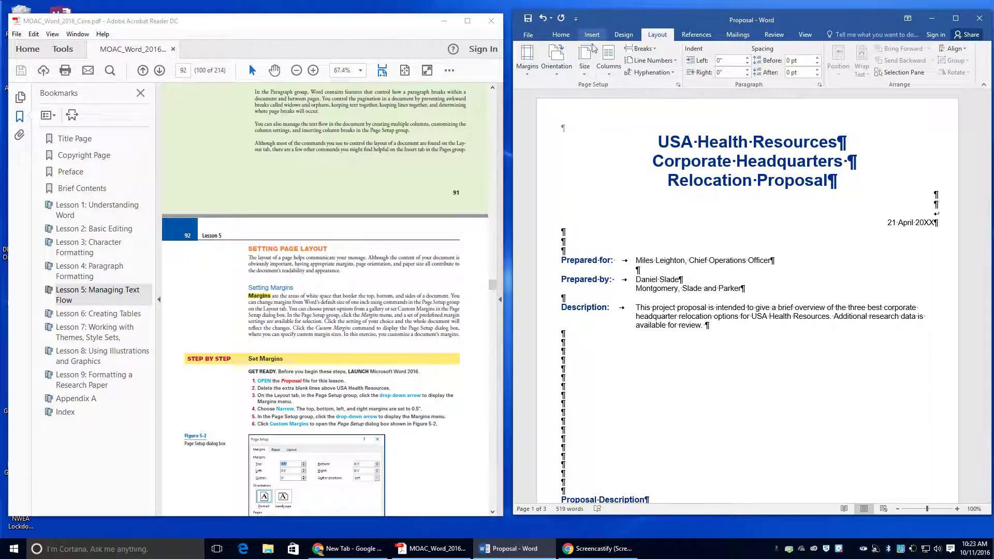
# - Set custom margins for the whole document: top 2", and bottom, left and right 1"
pyautogui.click(527, 58)
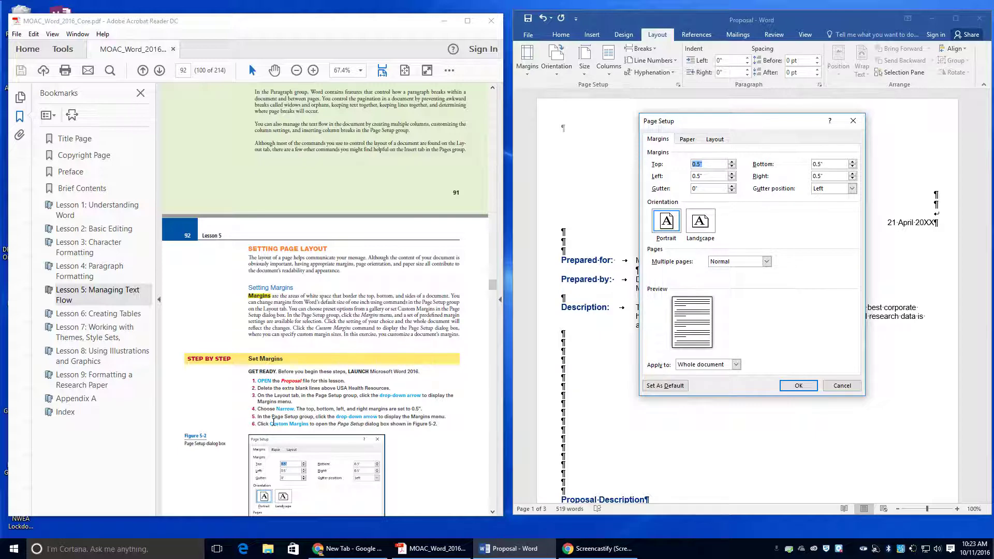
pyautogui.scroll(-1, 321, 433)
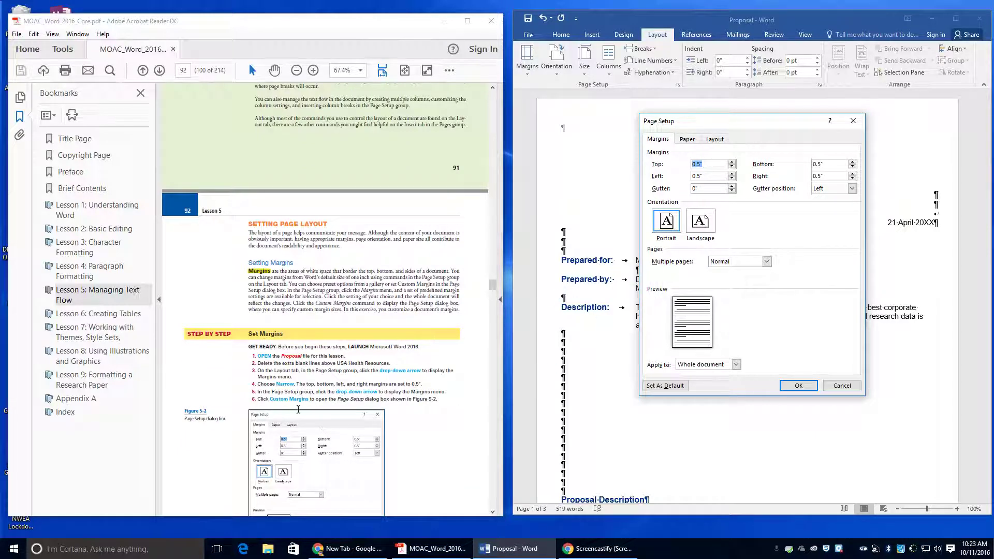
pyautogui.scroll(-7, 287, 404)
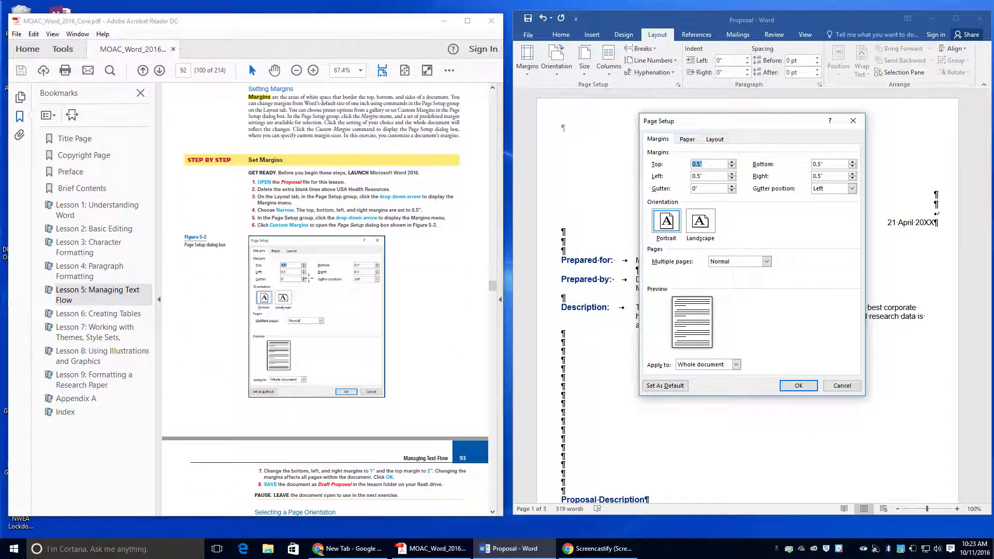
pyautogui.scroll(-4, 340, 345)
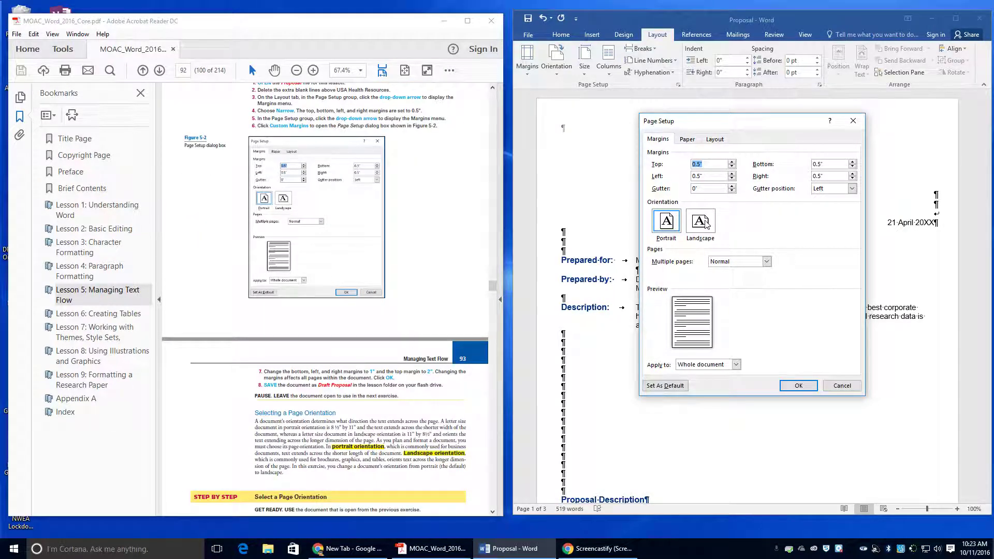
pyautogui.moveTo(710, 176); pyautogui.dragTo(667, 184)
pyautogui.write('1')
pyautogui.write('1')
pyautogui.moveTo(826, 166); pyautogui.dragTo(801, 184)
pyautogui.write('1')
pyautogui.moveTo(711, 164); pyautogui.dragTo(676, 171)
pyautogui.write('2')
pyautogui.click(800, 386)
# - Start saving a copy of the document, choosing the Lesson 5 folder inside INFO TECH I > word
pyautogui.click(528, 36)
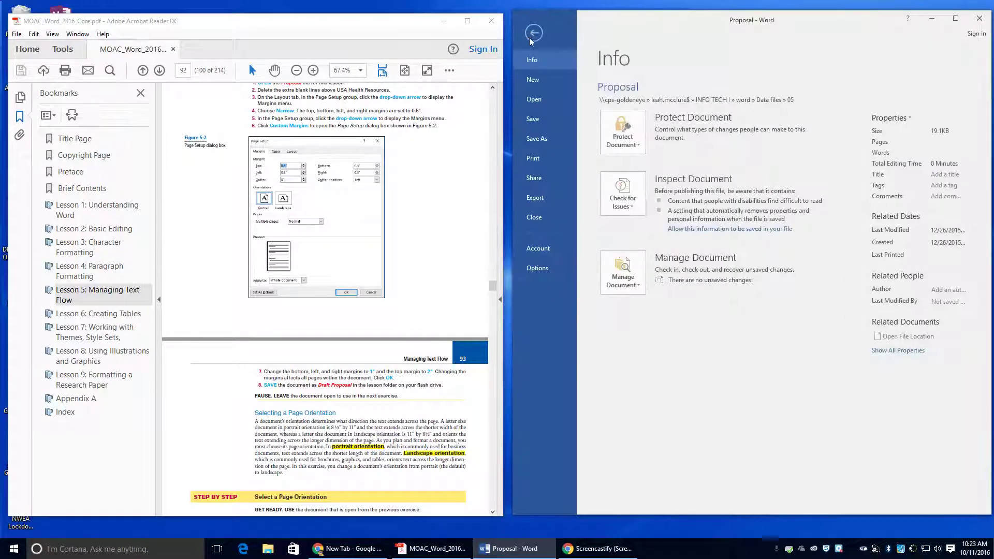
pyautogui.click(536, 138)
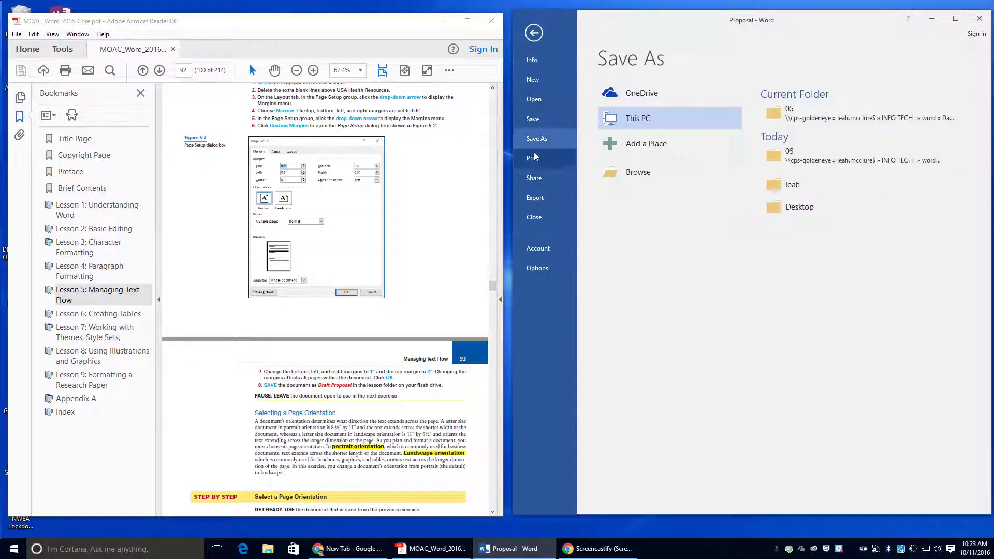
pyautogui.click(781, 186)
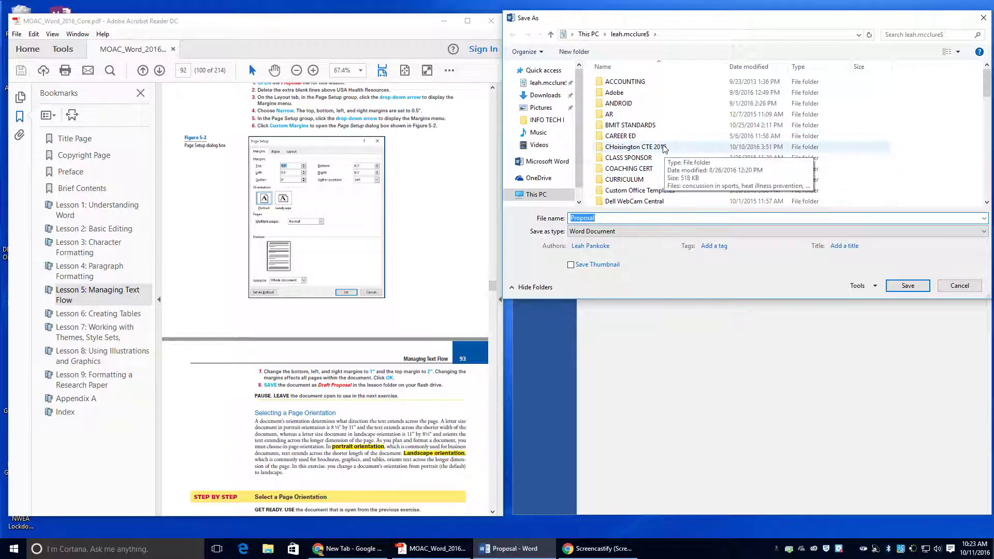
pyautogui.scroll(-3, 666, 148)
pyautogui.doubleClick(632, 201)
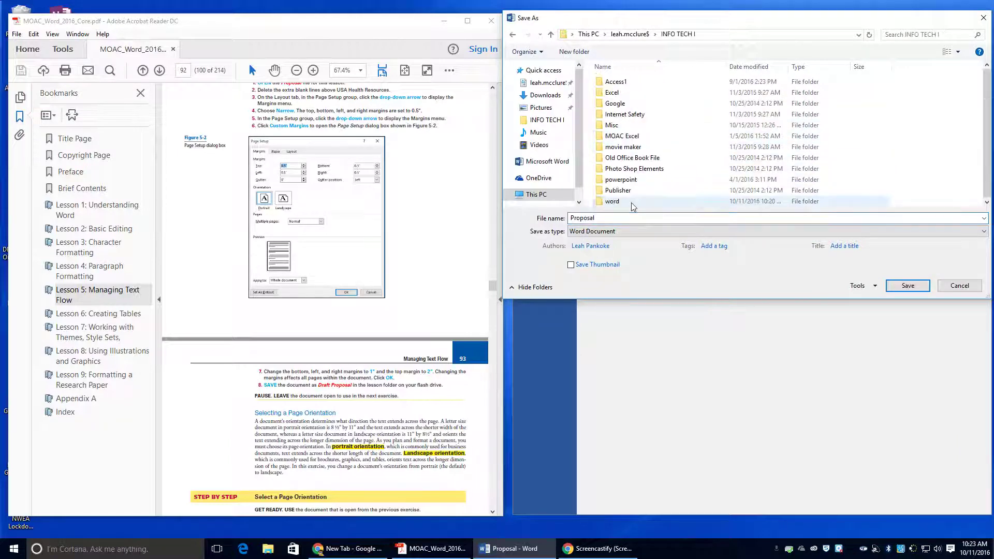
pyautogui.doubleClick(613, 201)
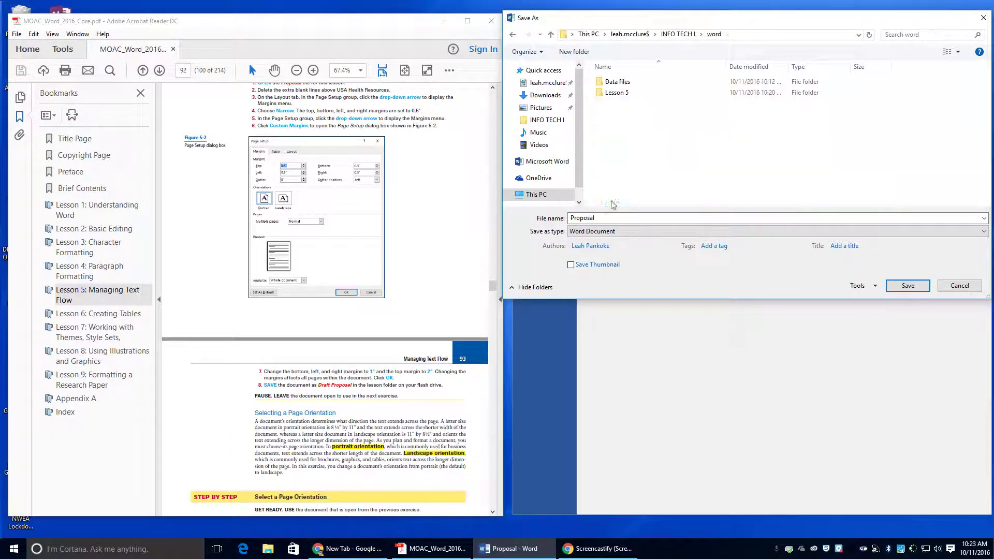
pyautogui.doubleClick(615, 93)
# - Name the file Draft Proposal and save it as a Word Document
pyautogui.click(567, 220)
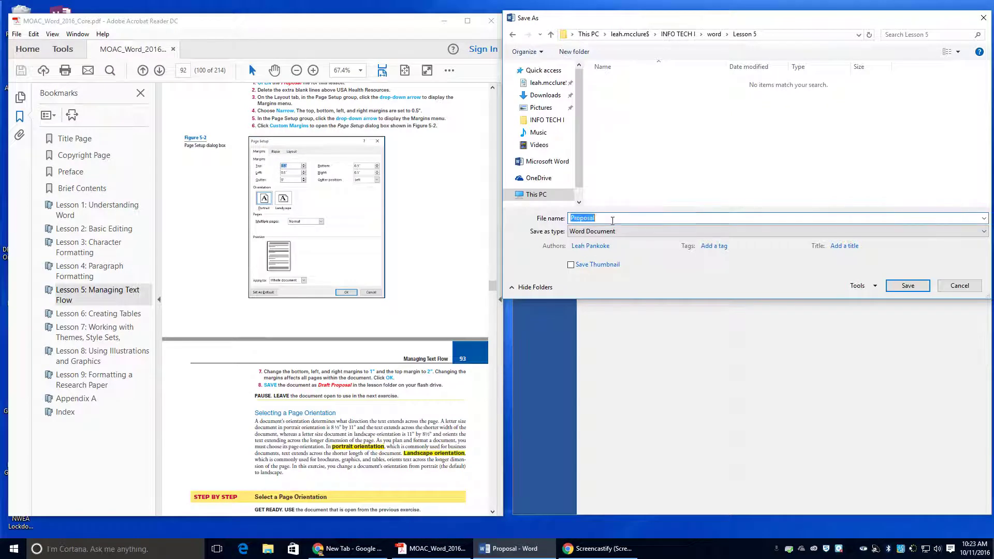
pyautogui.click(571, 218)
pyautogui.write('Drafyt')
pyautogui.press('BackSpace')
pyautogui.press('BackSpace')
pyautogui.write('t')
pyautogui.click(908, 286)
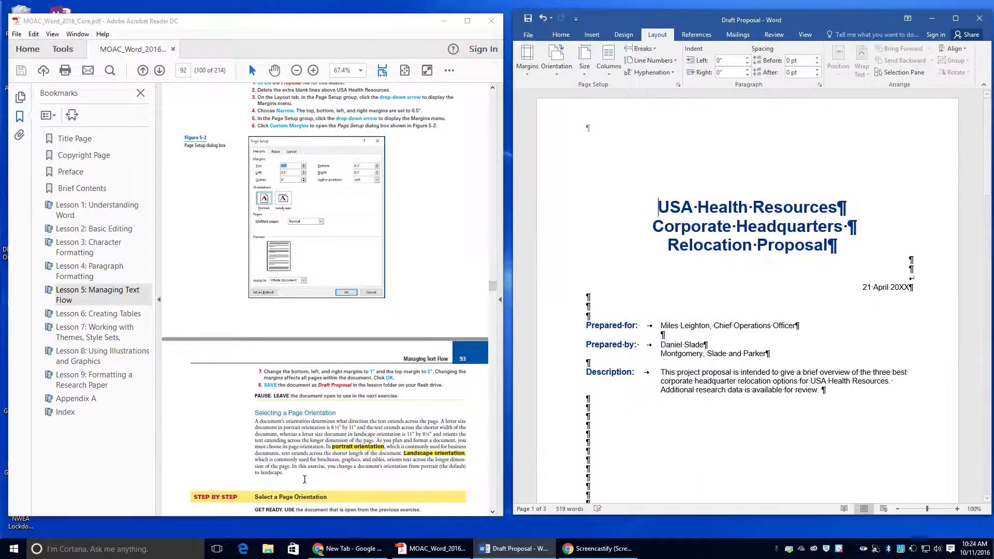
# - Change the page orientation of the document to Landscape
pyautogui.scroll(-5, 302, 433)
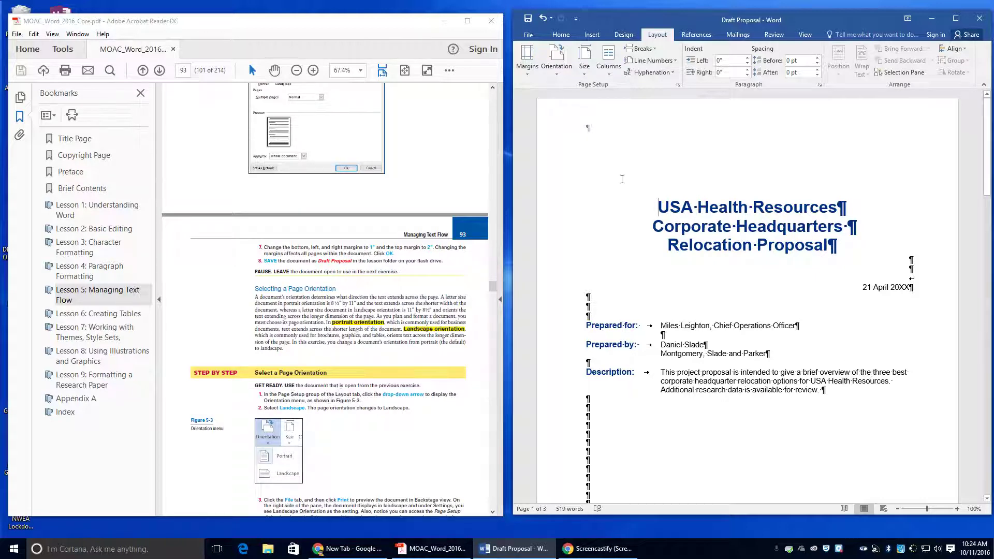
pyautogui.click(554, 75)
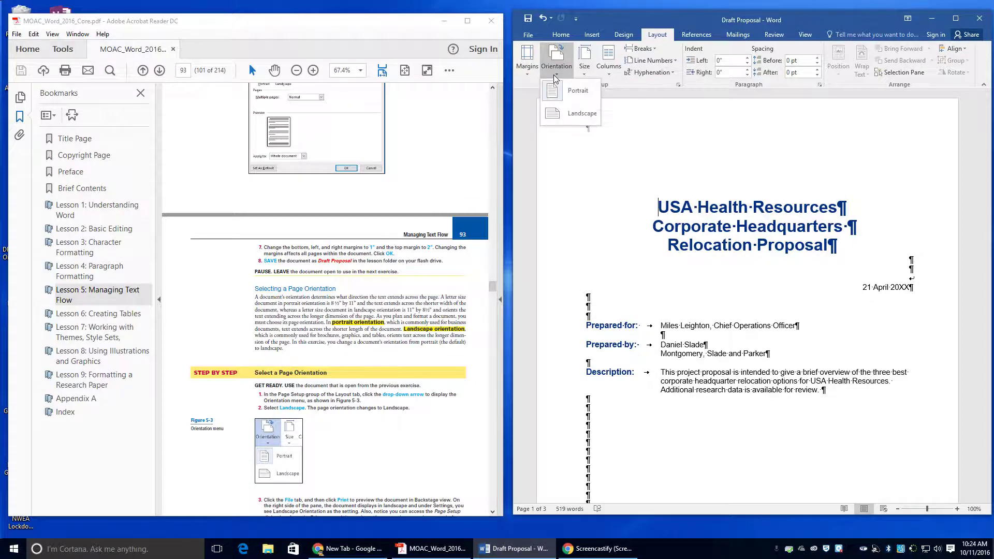
pyautogui.click(578, 117)
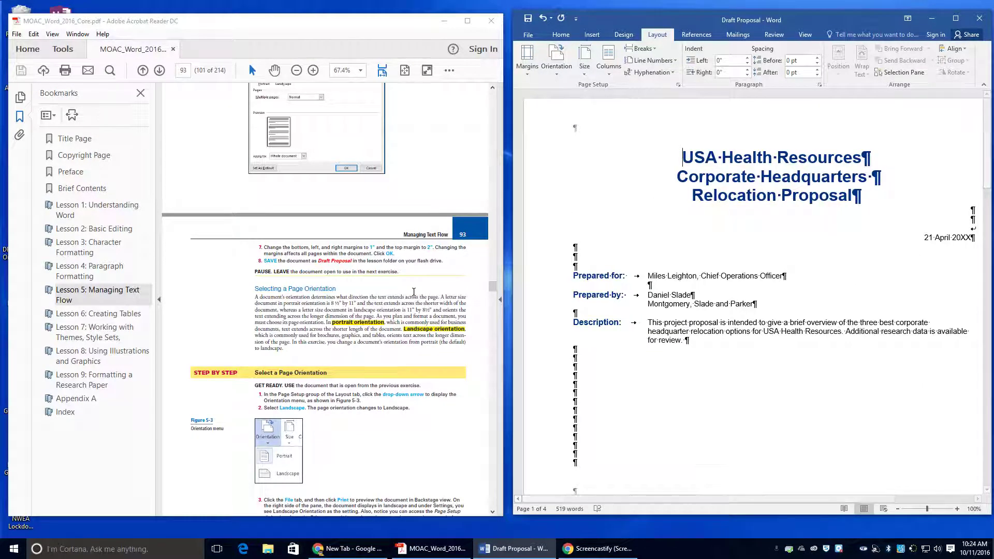
# - Check the orientation exercise's preview instruction, preview the document's printed pages and settings, and return to the document
pyautogui.scroll(-2, 278, 406)
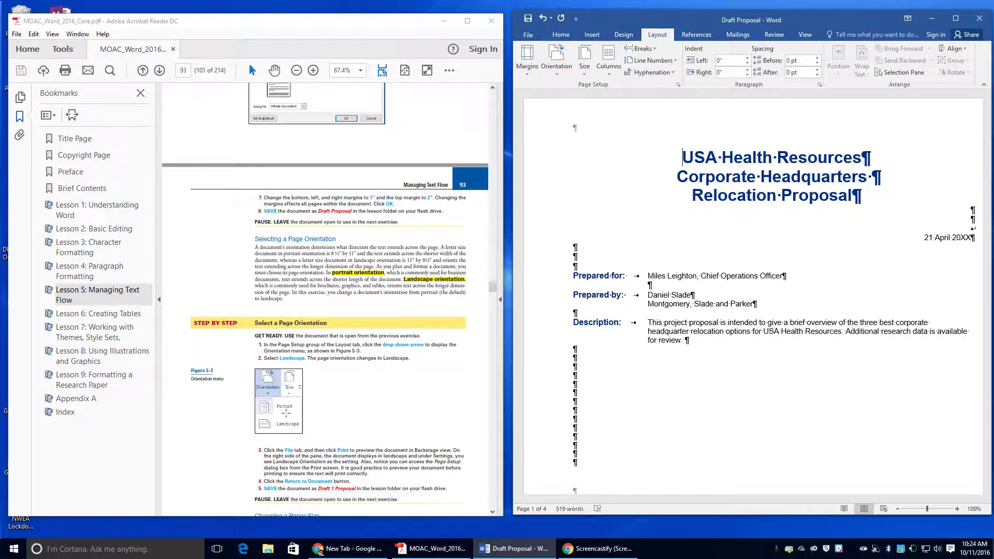
pyautogui.moveTo(259, 450); pyautogui.dragTo(293, 450)
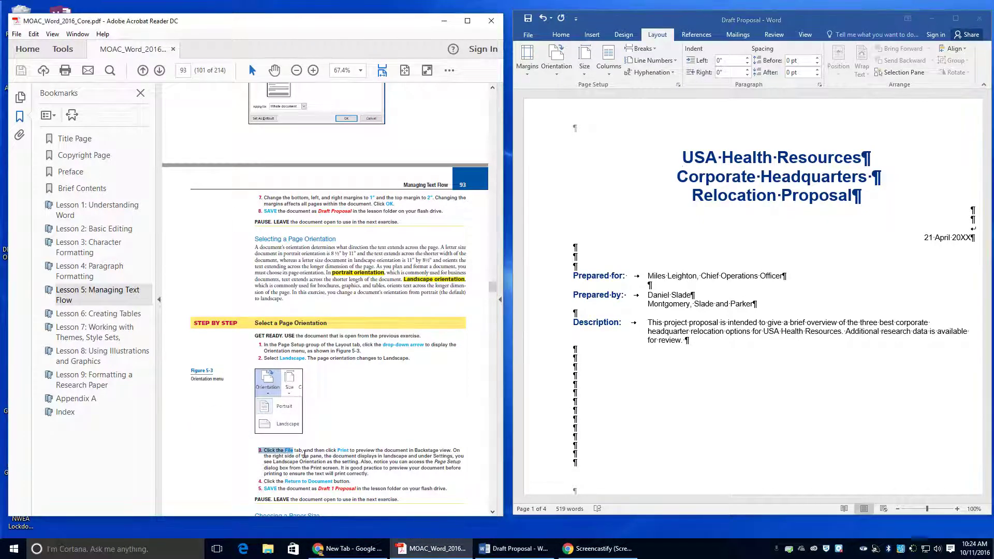
pyautogui.scroll(-1, 322, 425)
pyautogui.click(528, 34)
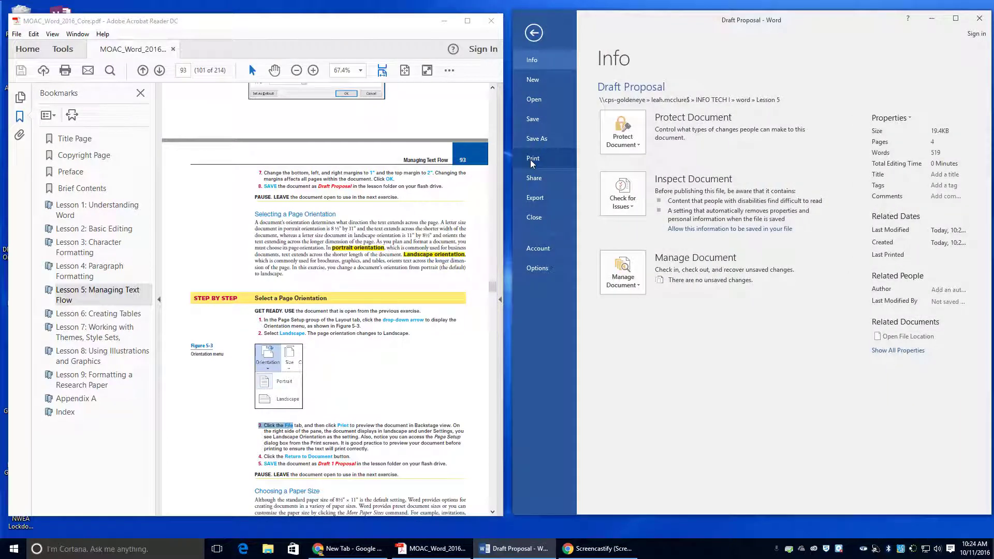
pyautogui.click(532, 160)
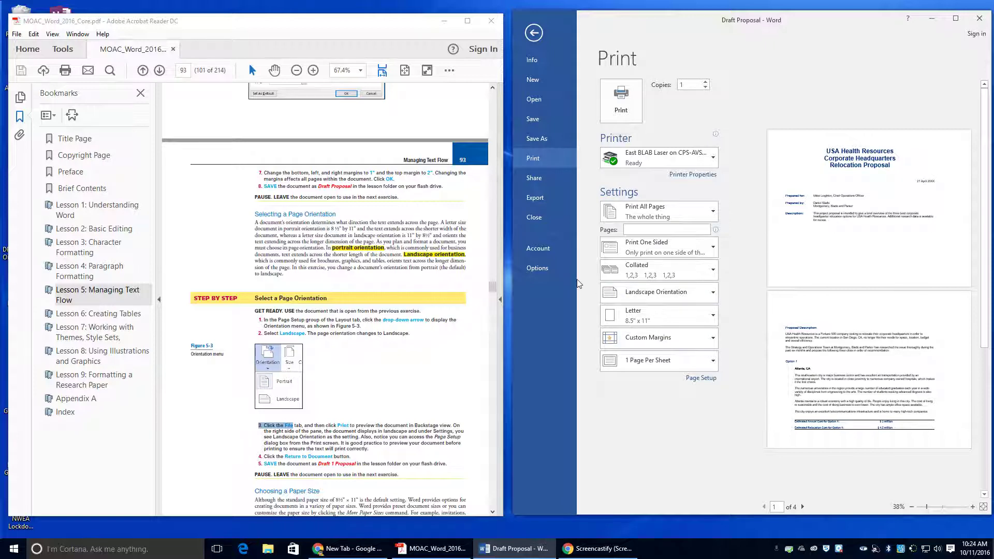
pyautogui.click(536, 33)
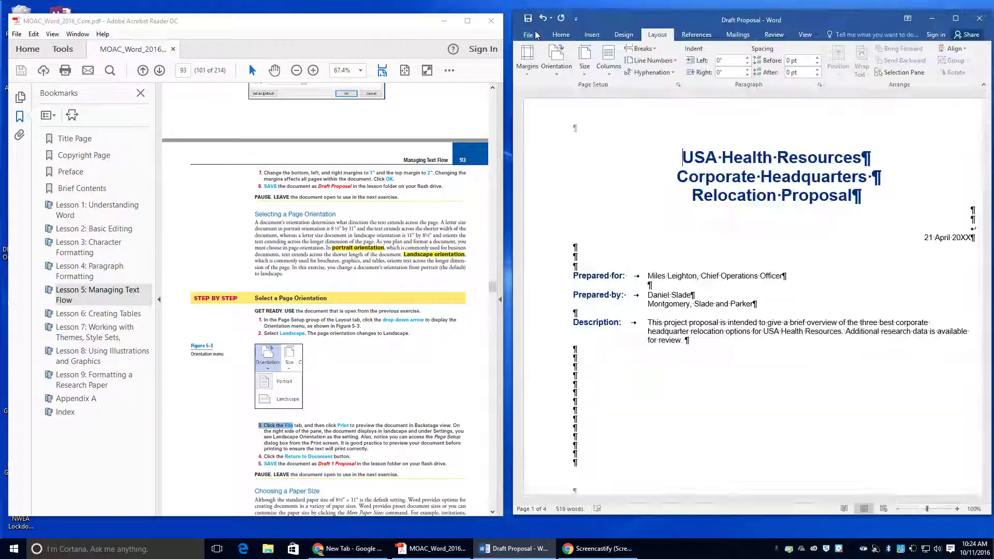
# - Save a copy of the document as Draft 1 Proposal in the Lesson 5 folder
pyautogui.click(529, 37)
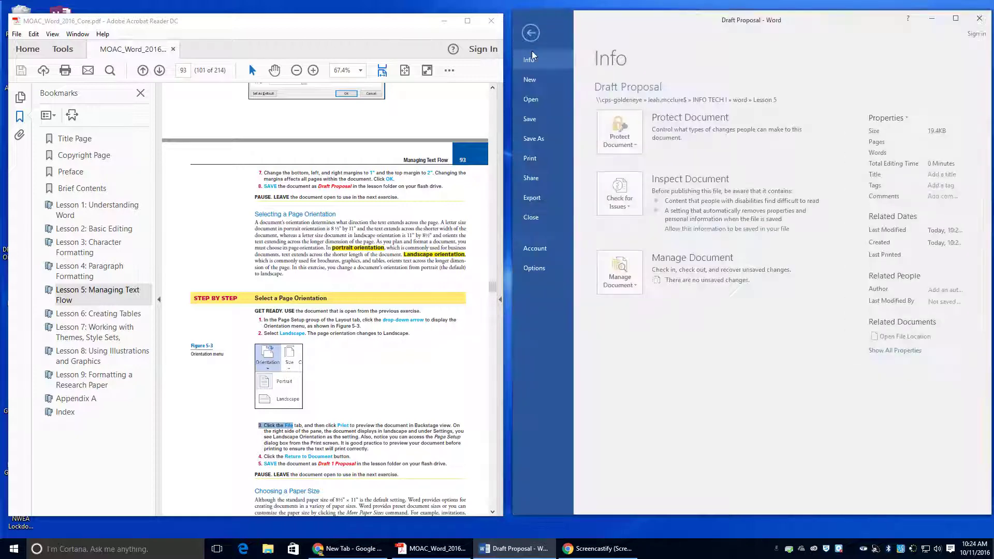
pyautogui.click(546, 140)
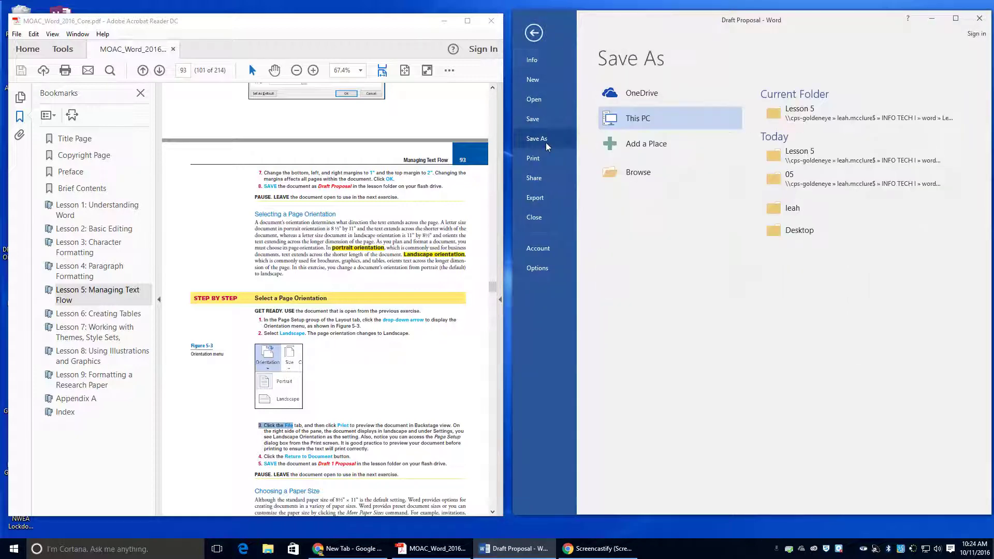
pyautogui.click(779, 117)
pyautogui.click(584, 218)
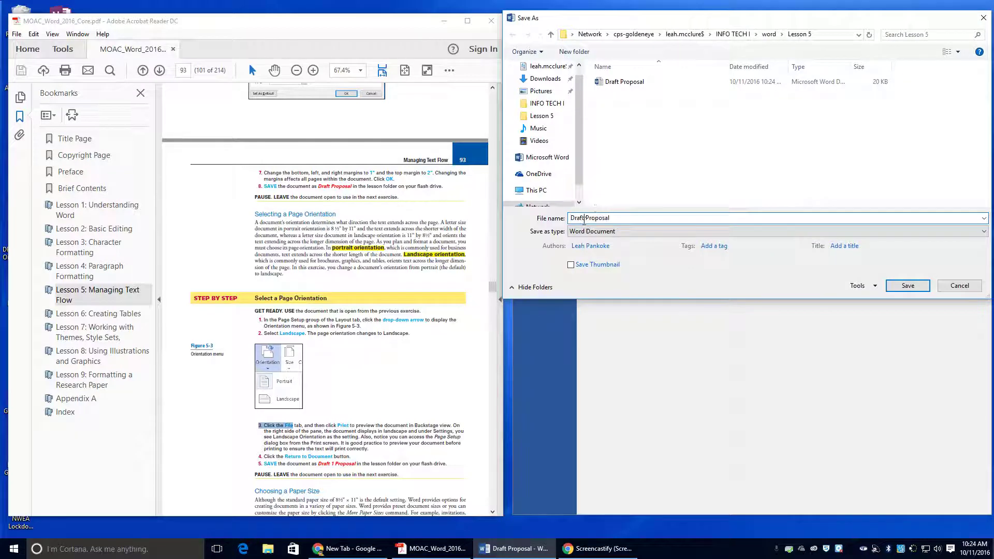
pyautogui.write('1')
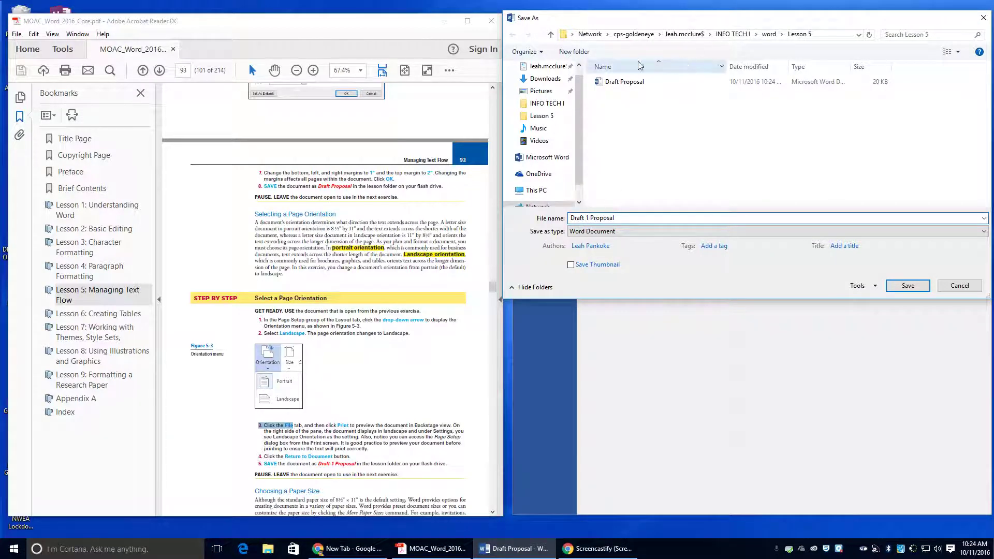
pyautogui.click(908, 286)
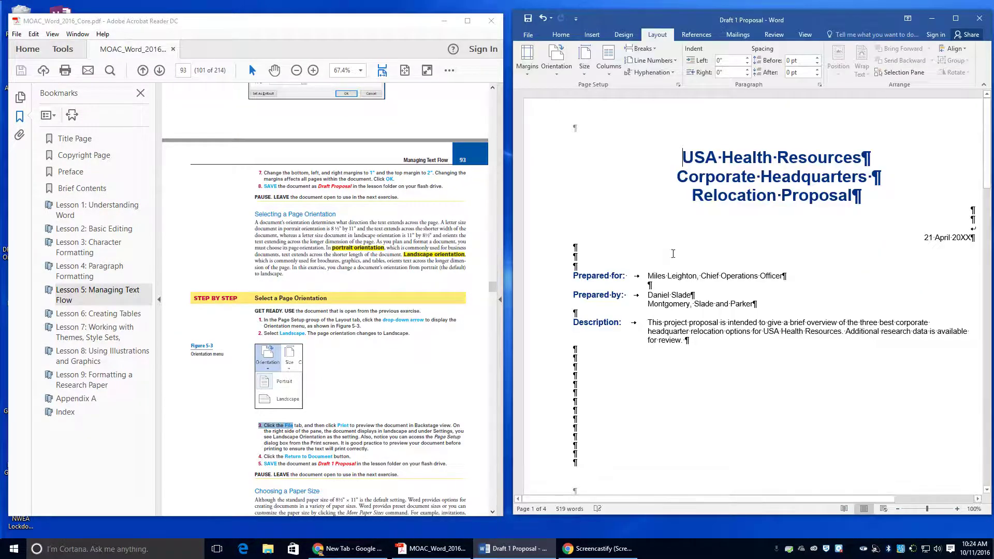
# - Follow the Choose a Paper Size exercise and change the page orientation back to Portrait
pyautogui.scroll(-2, 330, 432)
pyautogui.scroll(-4, 331, 432)
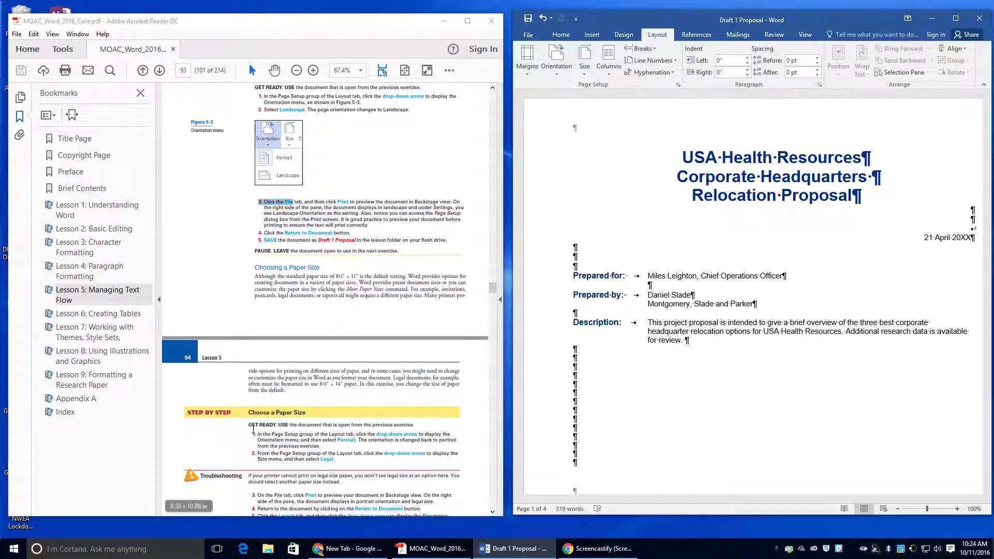
pyautogui.scroll(-1, 264, 428)
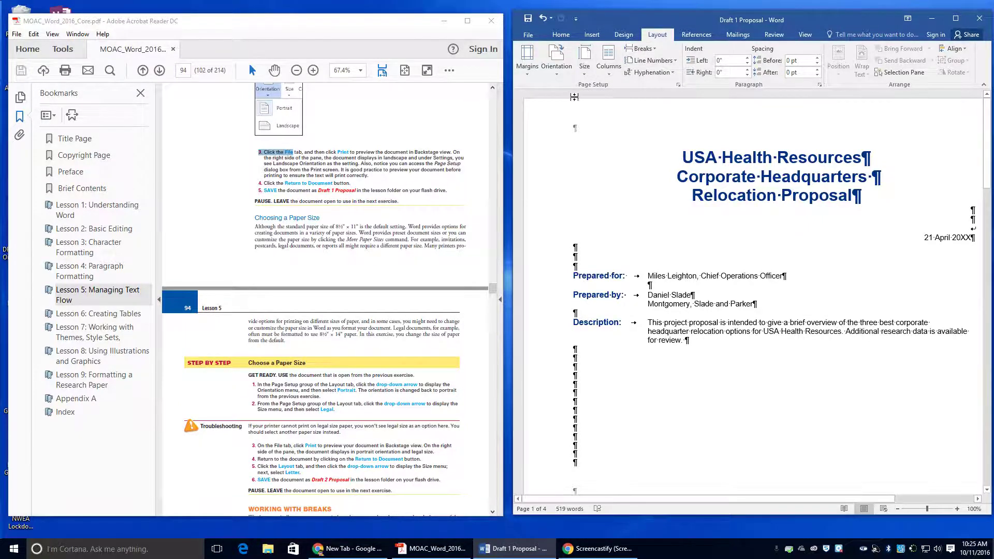
pyautogui.click(558, 70)
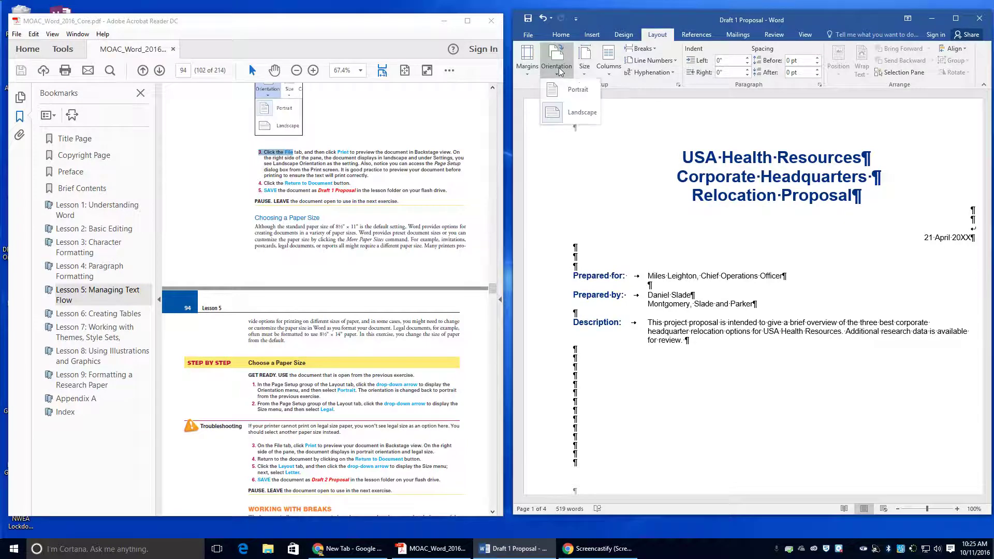
pyautogui.click(577, 89)
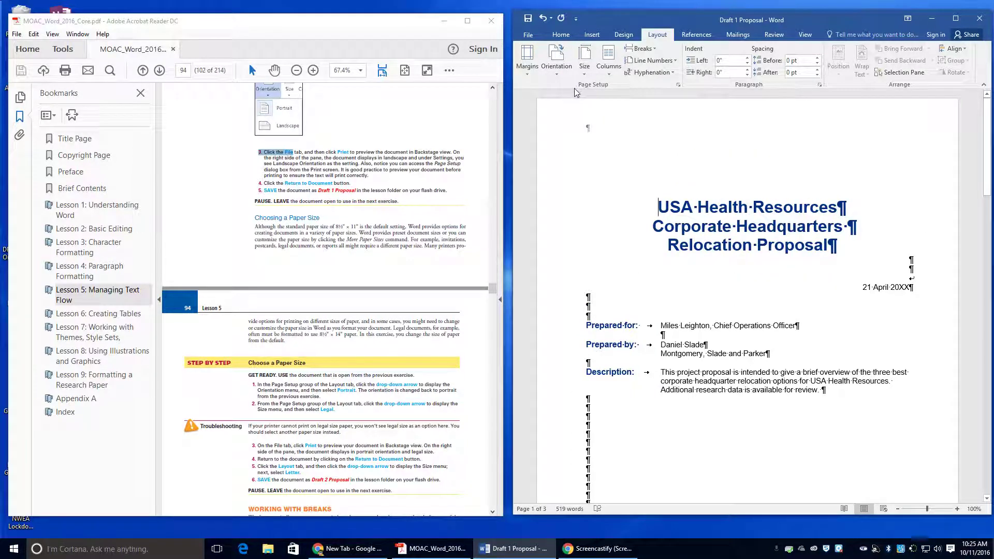
# - Change the document's paper size to Legal, 8.5" x 14"
pyautogui.click(600, 78)
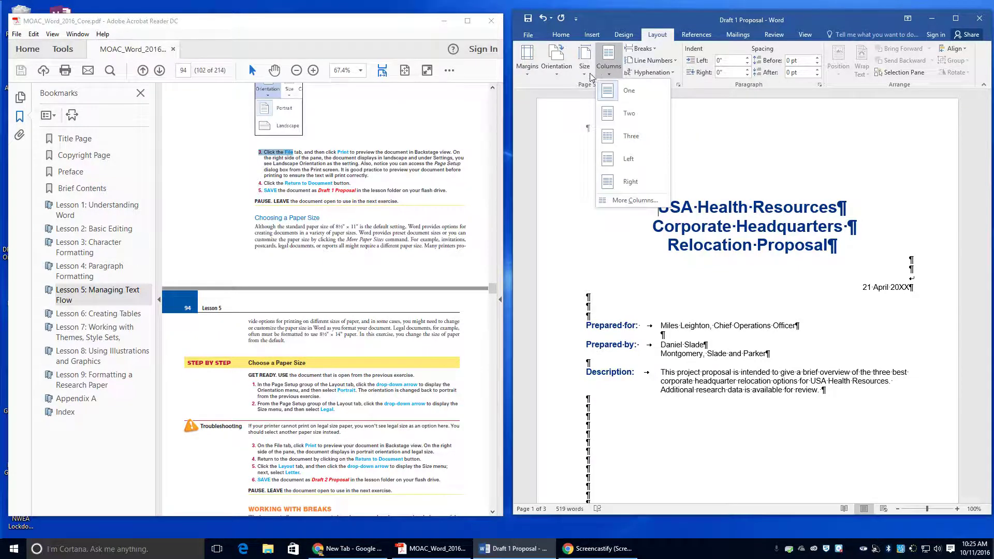
pyautogui.click(585, 70)
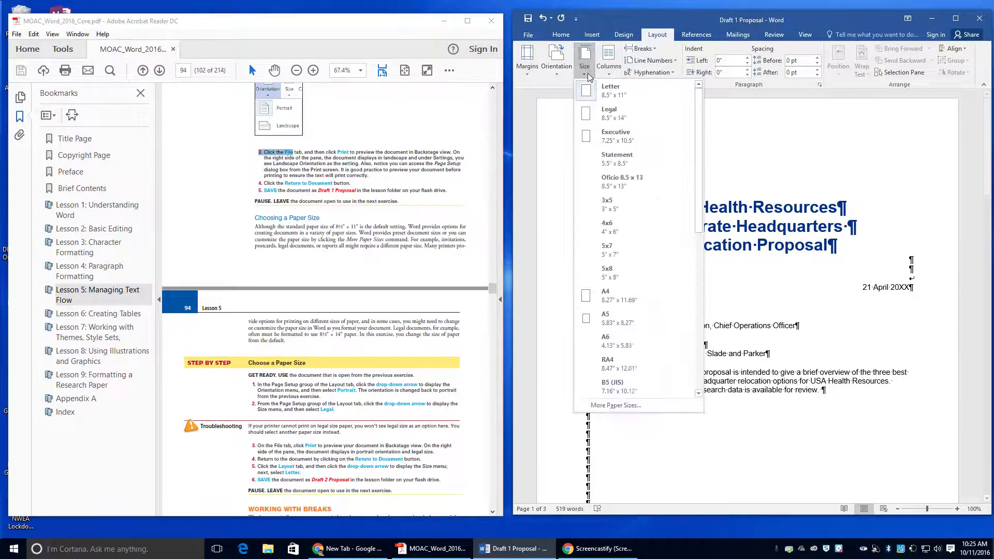
pyautogui.click(601, 114)
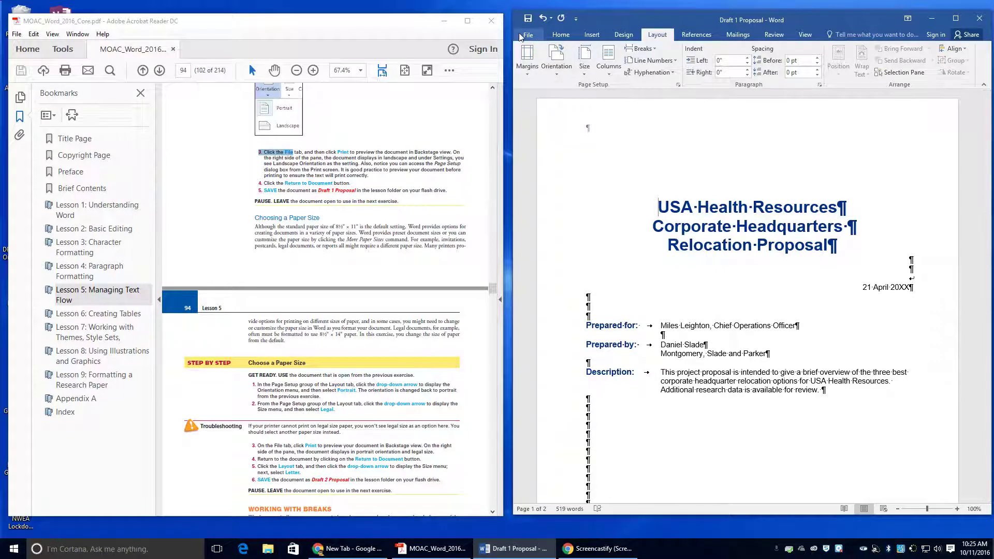
# - Preview the document's printed pages in Portrait orientation and Legal size, and return to the document
pyautogui.click(526, 35)
pyautogui.click(538, 165)
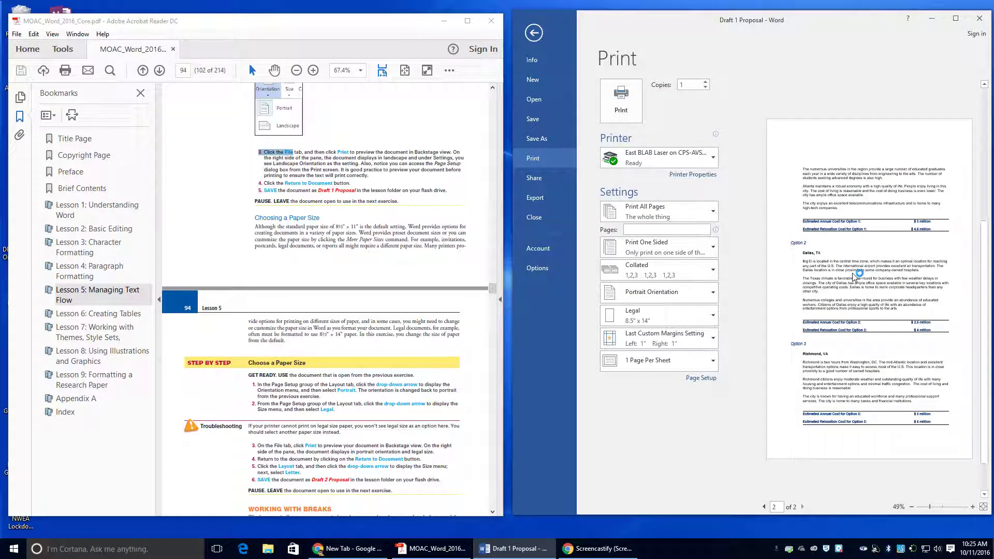
pyautogui.scroll(3, 853, 245)
pyautogui.scroll(-3, 857, 176)
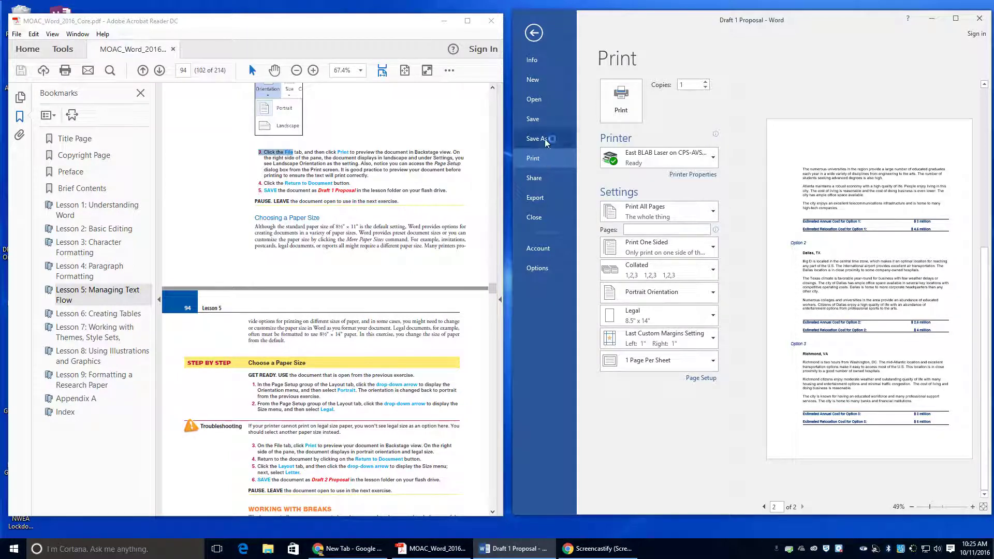
pyautogui.click(534, 33)
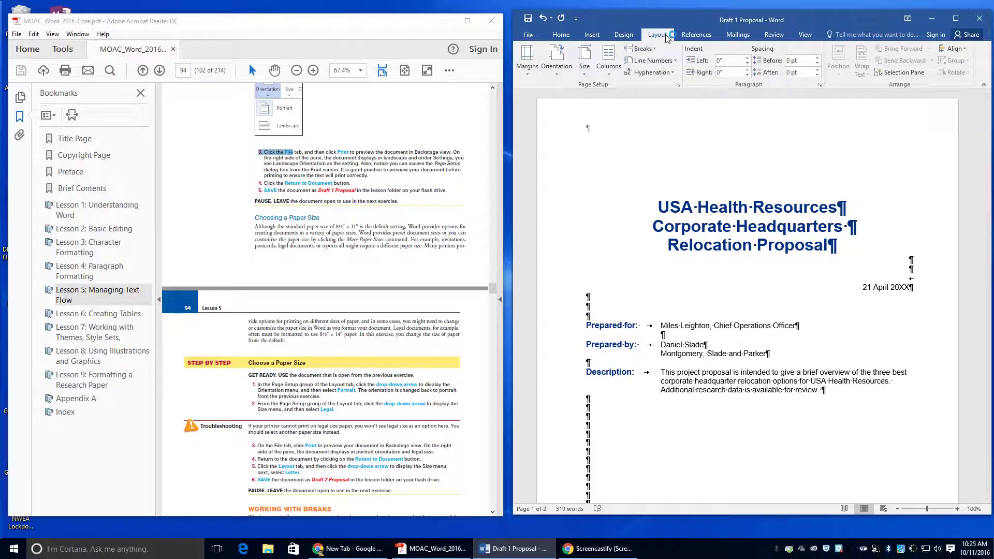
# - Set the document's paper size back to Letter, 8.5" x 11"
pyautogui.click(585, 59)
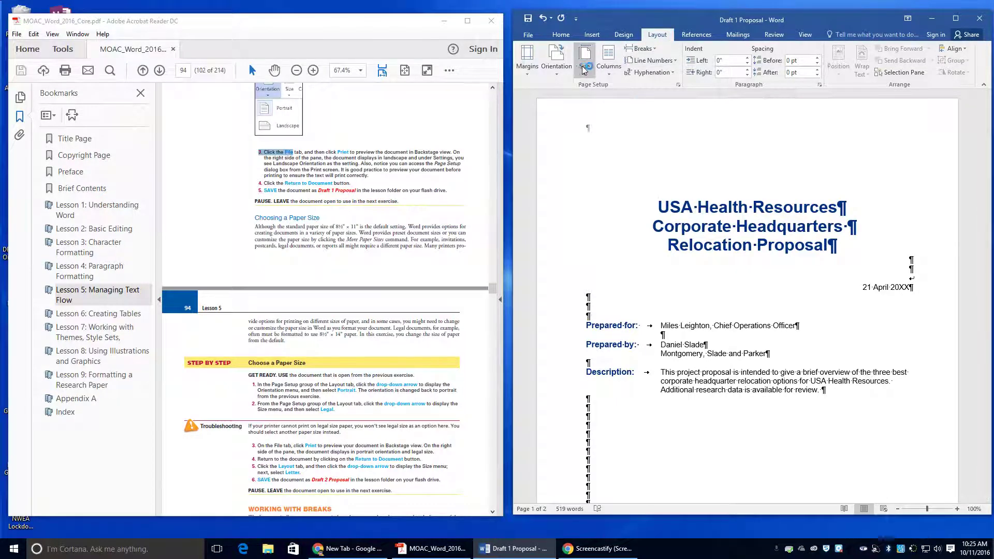
pyautogui.click(608, 101)
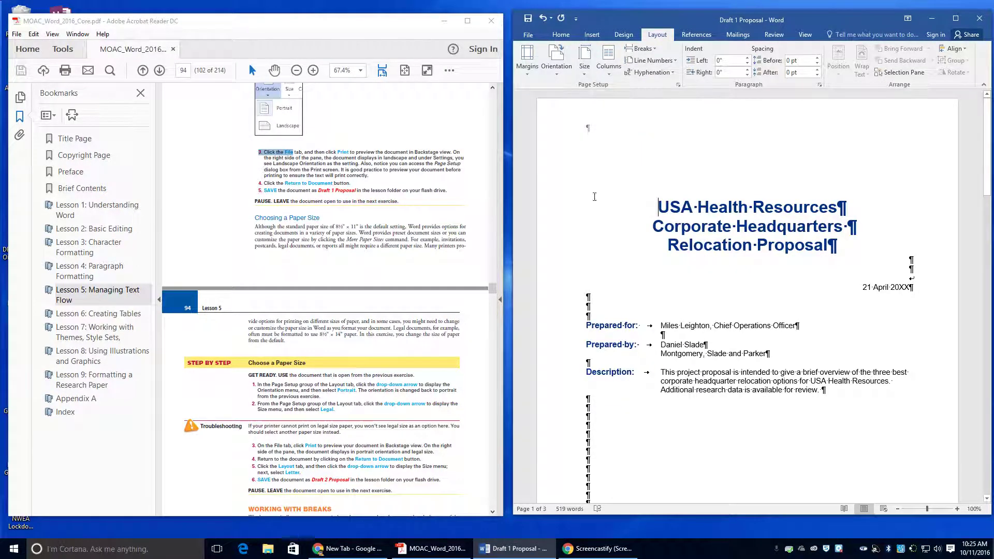
pyautogui.scroll(-1, 593, 209)
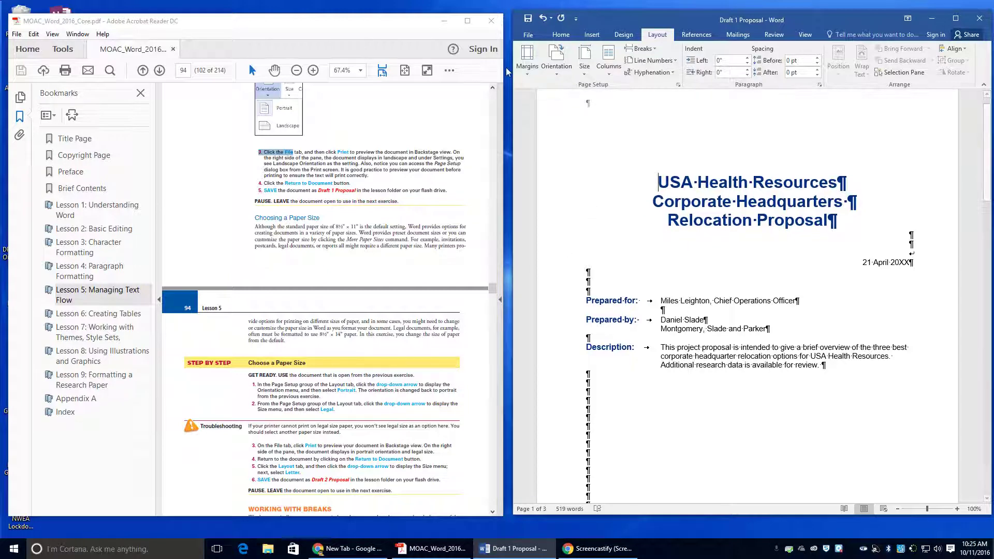
# - Save a copy of the document as Draft 2 Proposal in the Lesson 5 folder
pyautogui.click(528, 37)
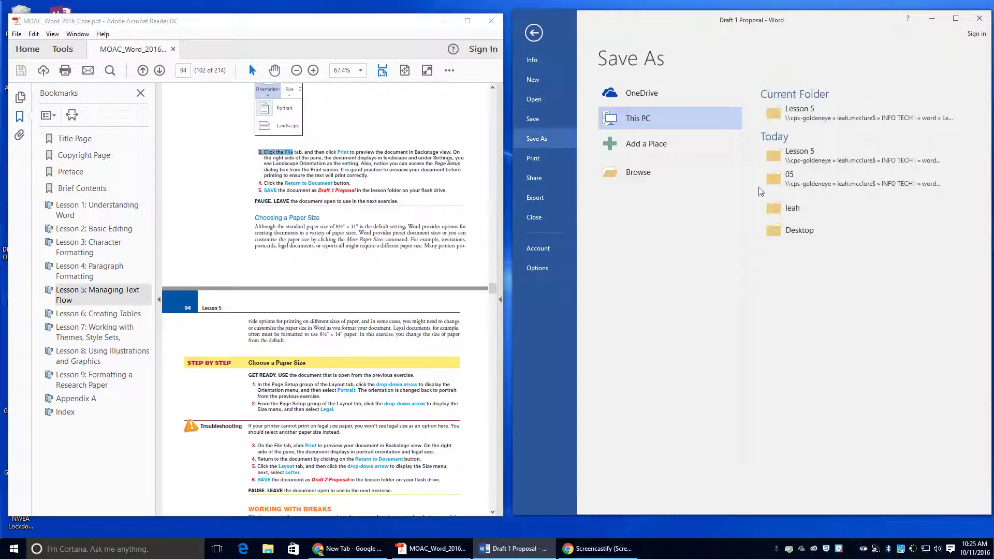
pyautogui.click(792, 112)
pyautogui.doubleClick(595, 217)
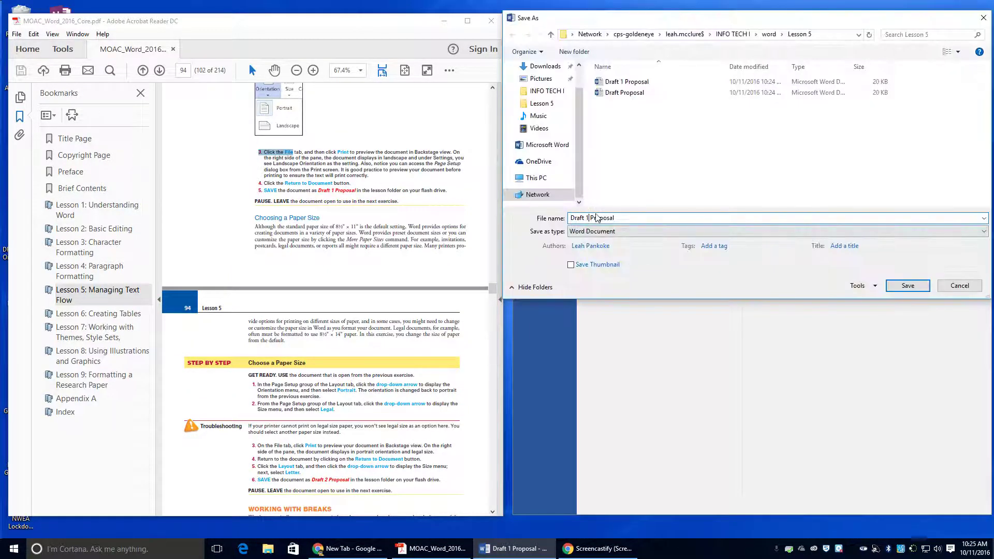
pyautogui.press('BackSpace')
pyautogui.write('2')
pyautogui.click(911, 286)
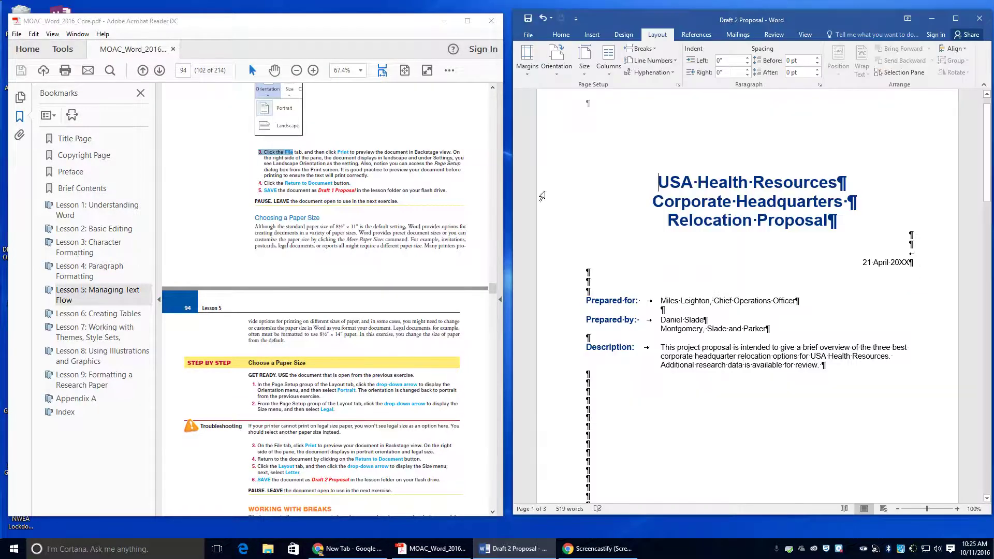
# - Follow the Insert and Remove a Manual Page Break exercise and delete all blank lines above the Proposal Description heading
pyautogui.scroll(-3, 302, 410)
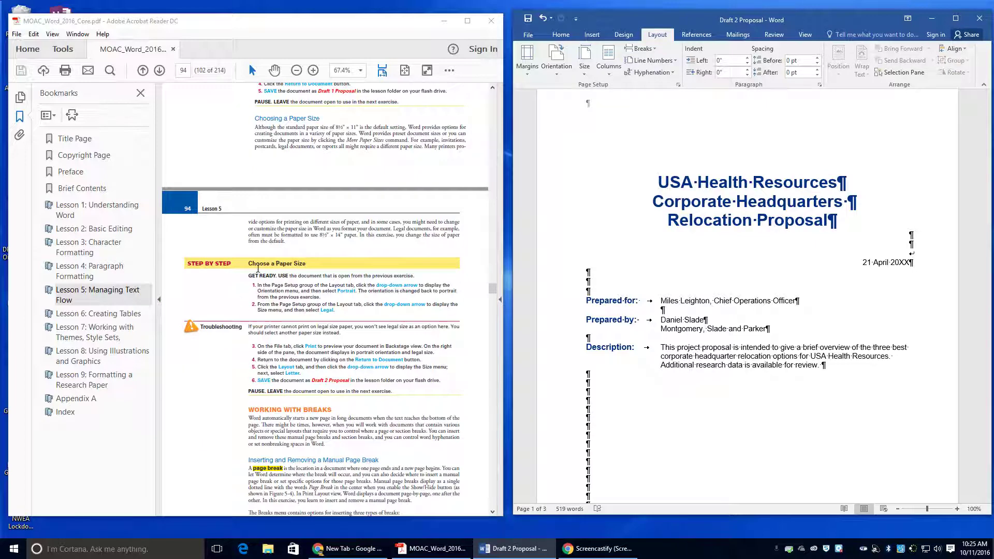
pyautogui.scroll(-8, 313, 287)
pyautogui.scroll(-2, 312, 287)
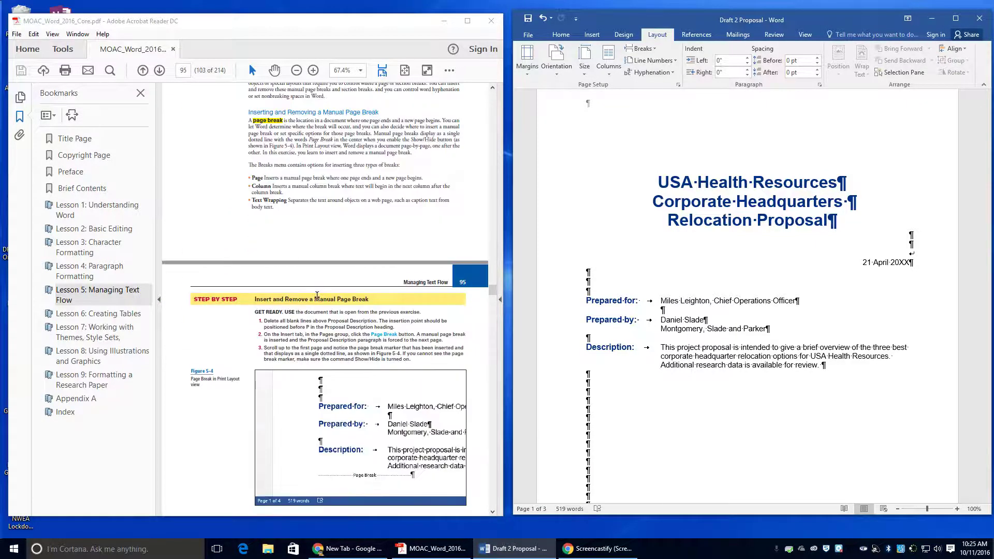
pyautogui.scroll(-1, 332, 284)
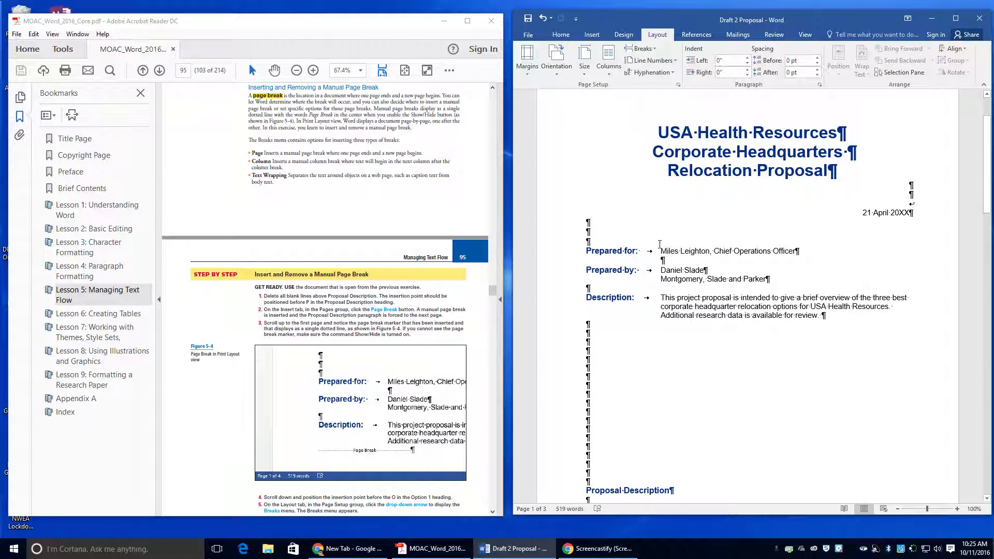
pyautogui.scroll(-2, 570, 283)
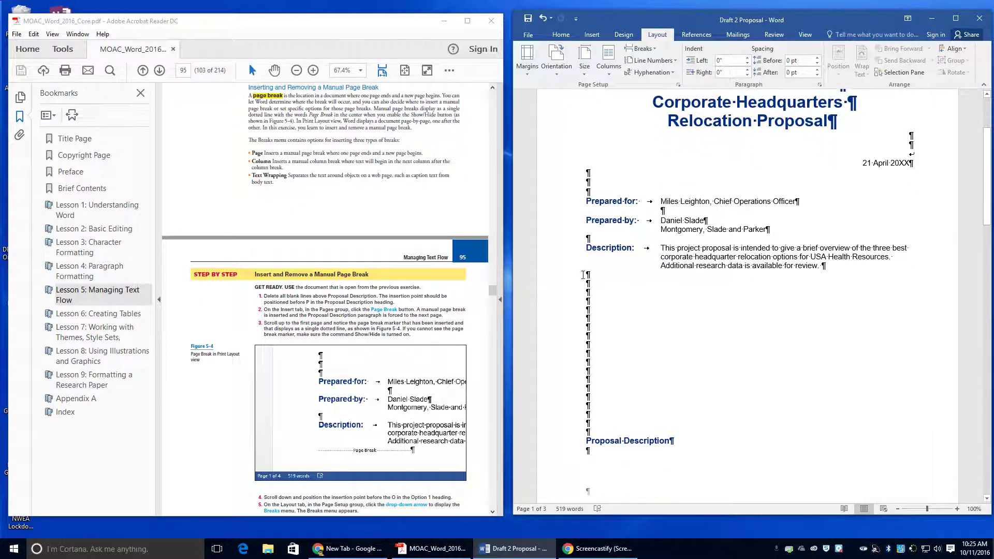
pyautogui.moveTo(583, 275); pyautogui.dragTo(990, 182)
pyautogui.press('Delete')
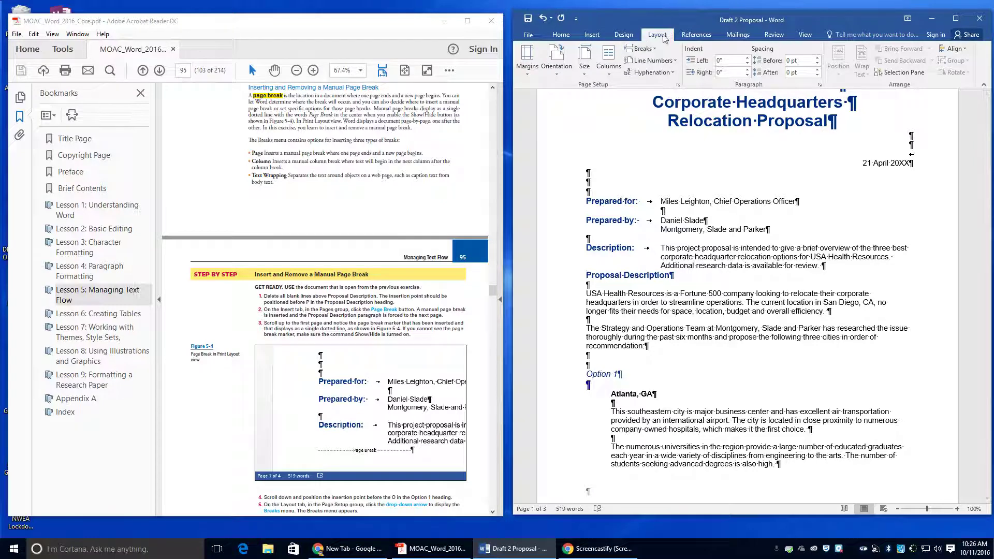
# - Insert a manual page break before the Proposal Description heading and check its marker on the first page
pyautogui.click(651, 53)
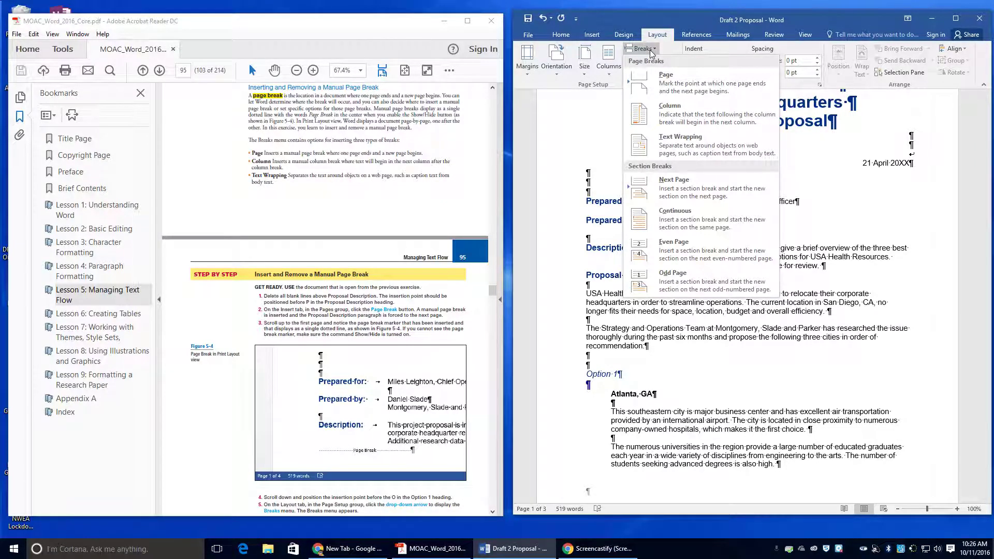
pyautogui.click(651, 53)
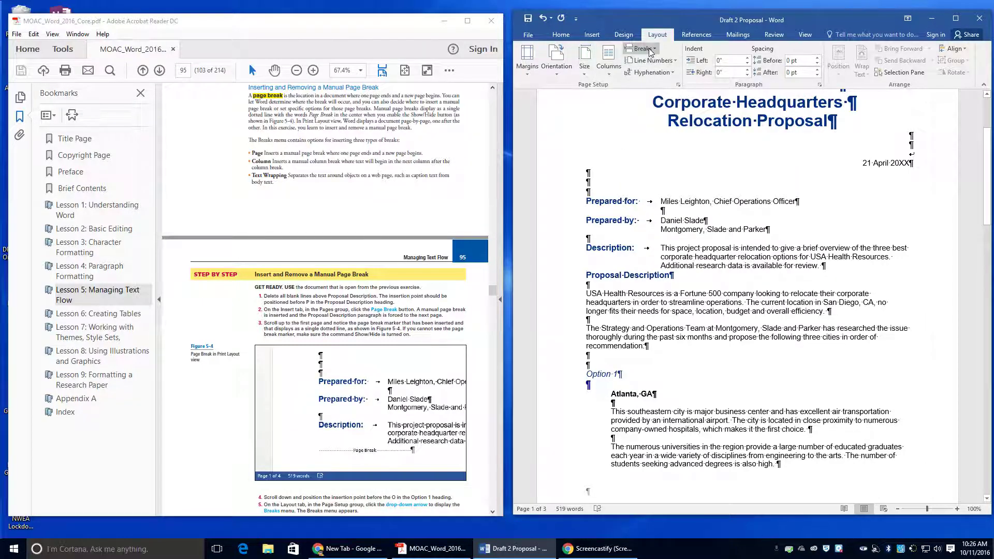
pyautogui.click(650, 52)
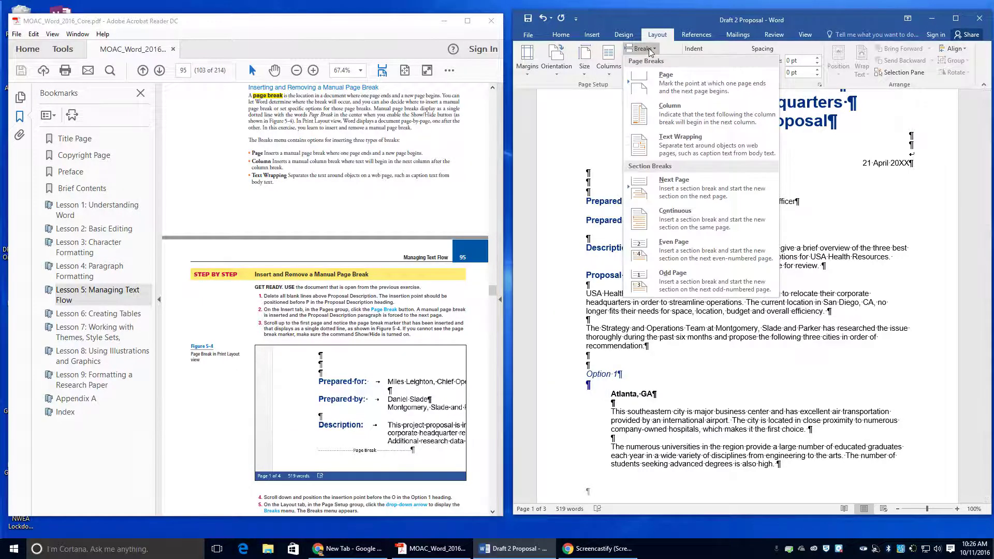
pyautogui.click(658, 84)
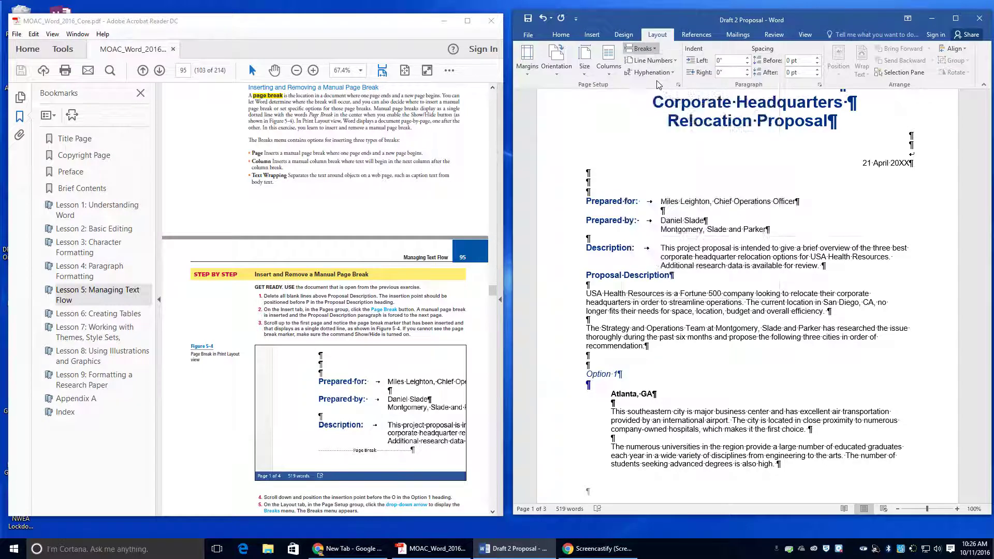
pyautogui.scroll(5, 670, 178)
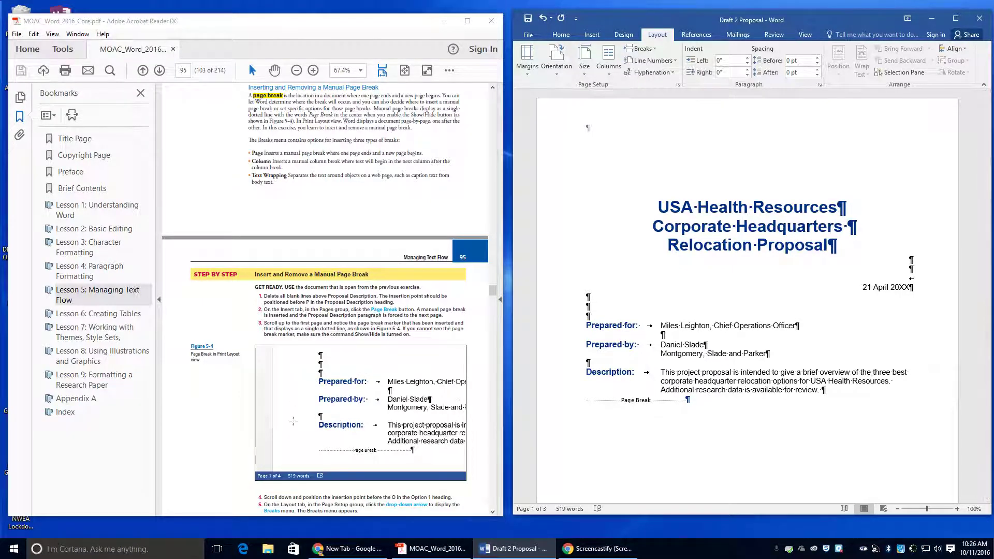
# - Read the exercise's remaining page break instructions and insert a page break before the Option 1 heading
pyautogui.scroll(-2, 680, 400)
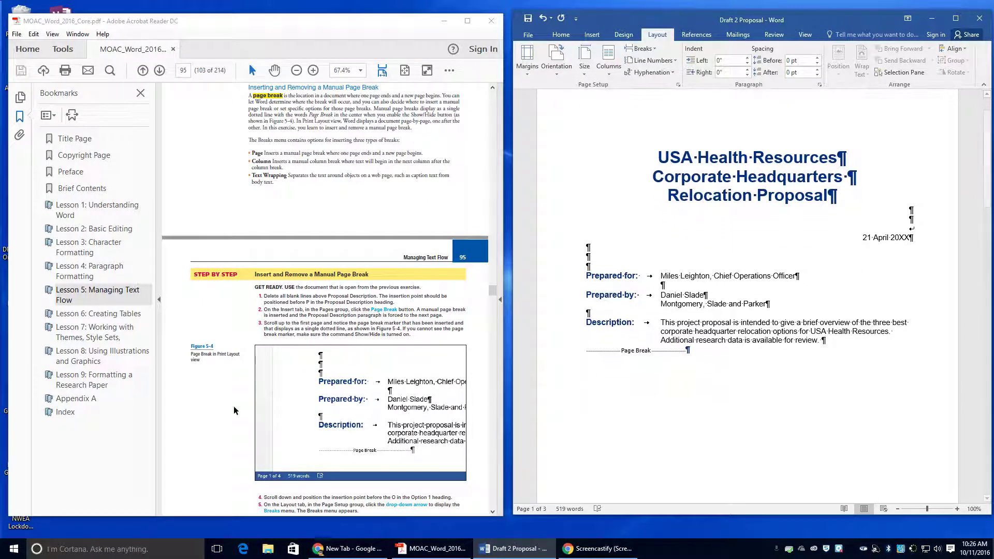
pyautogui.scroll(-4, 267, 389)
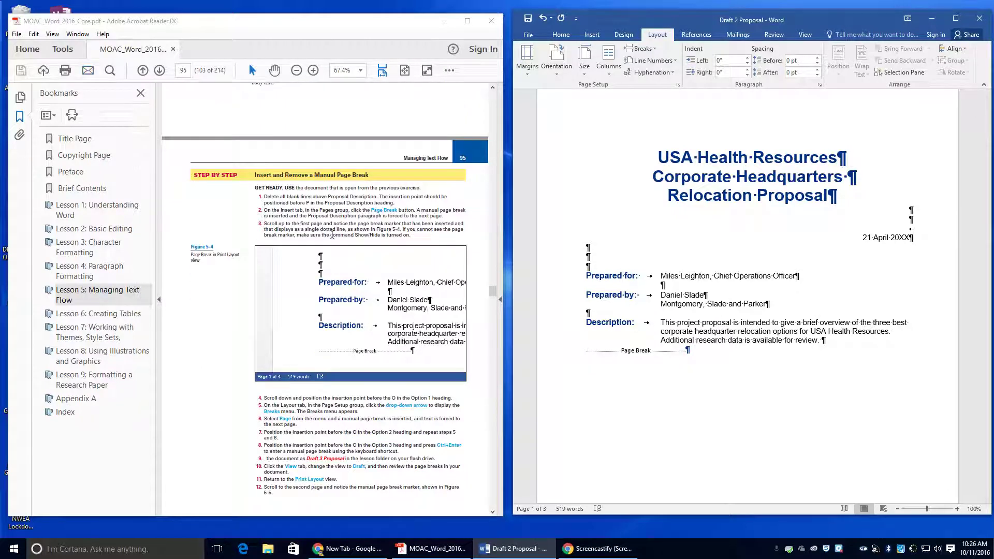
pyautogui.scroll(-1, 282, 396)
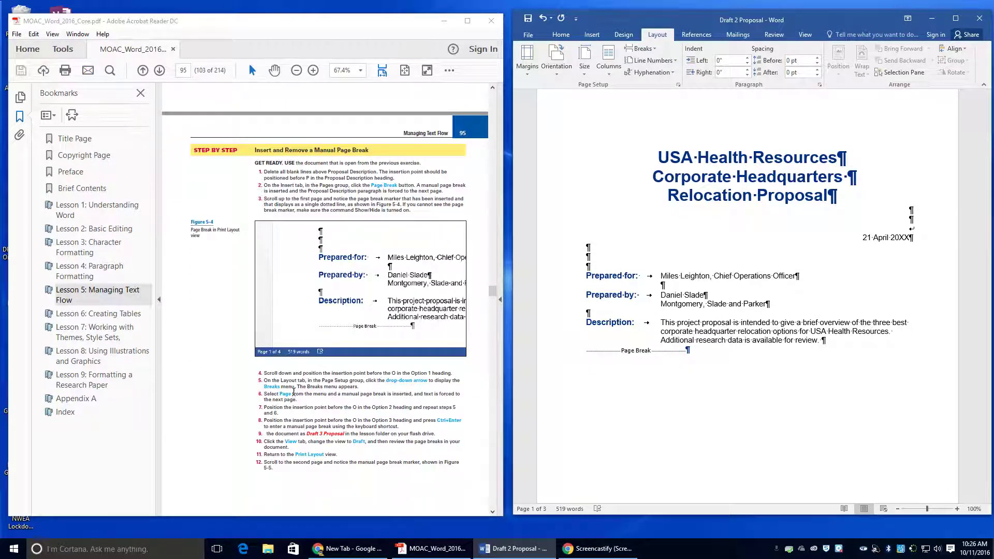
pyautogui.scroll(-6, 619, 363)
pyautogui.scroll(-8, 619, 363)
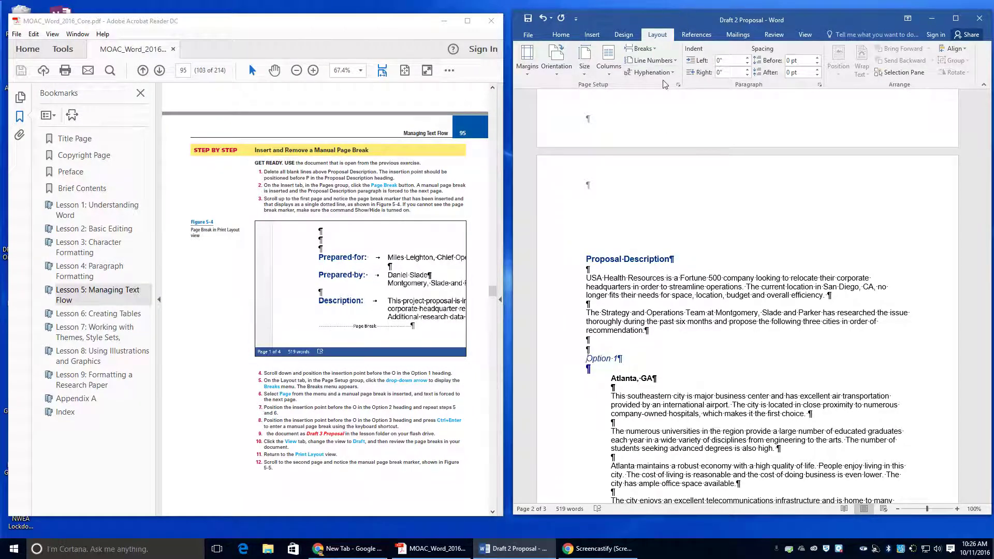
pyautogui.click(636, 49)
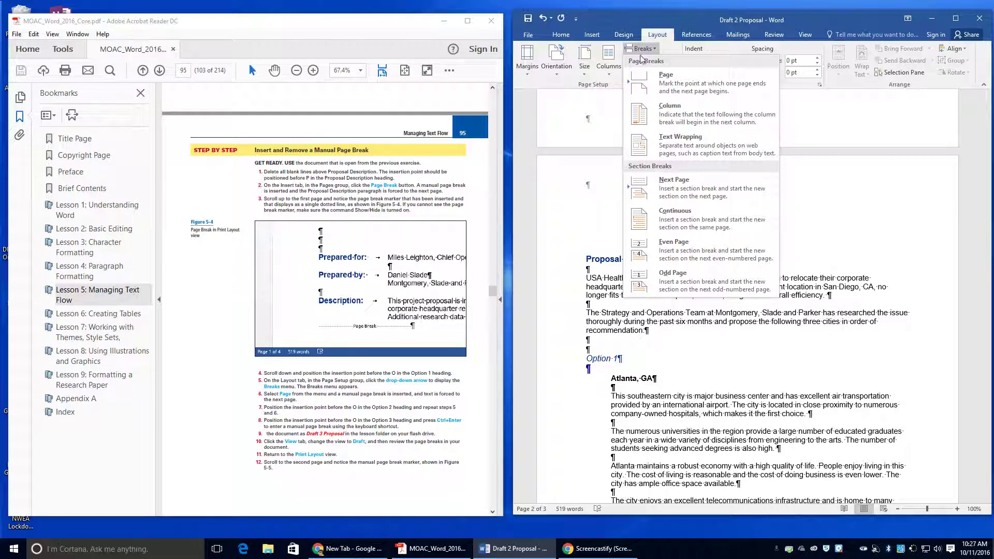
pyautogui.click(673, 82)
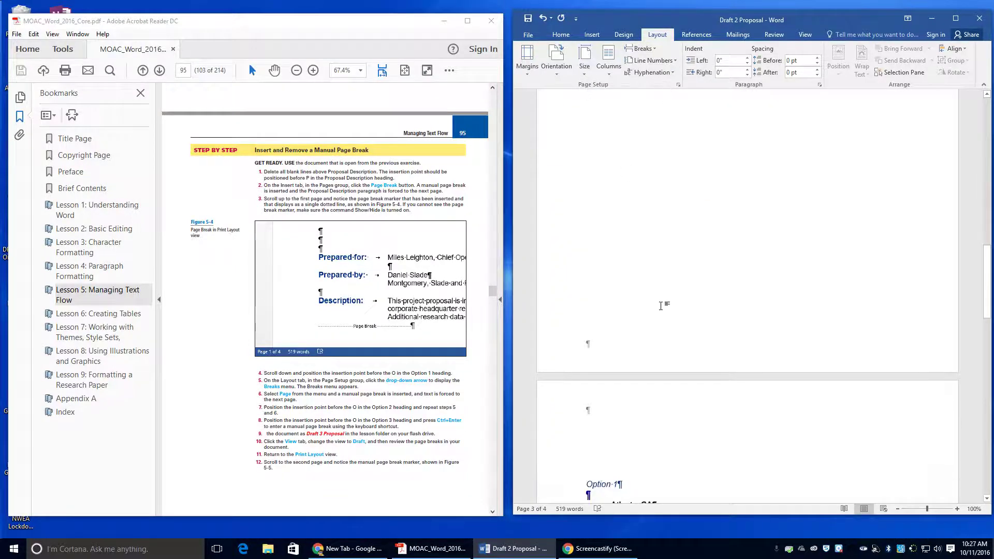
# - Insert a page break before the Option 2 heading
pyautogui.scroll(-20, 664, 301)
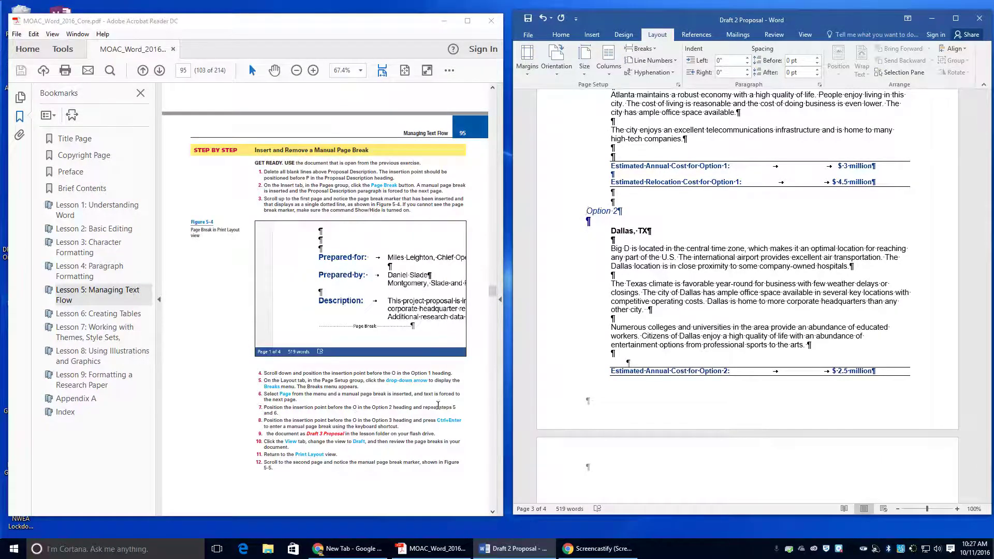
pyautogui.click(641, 49)
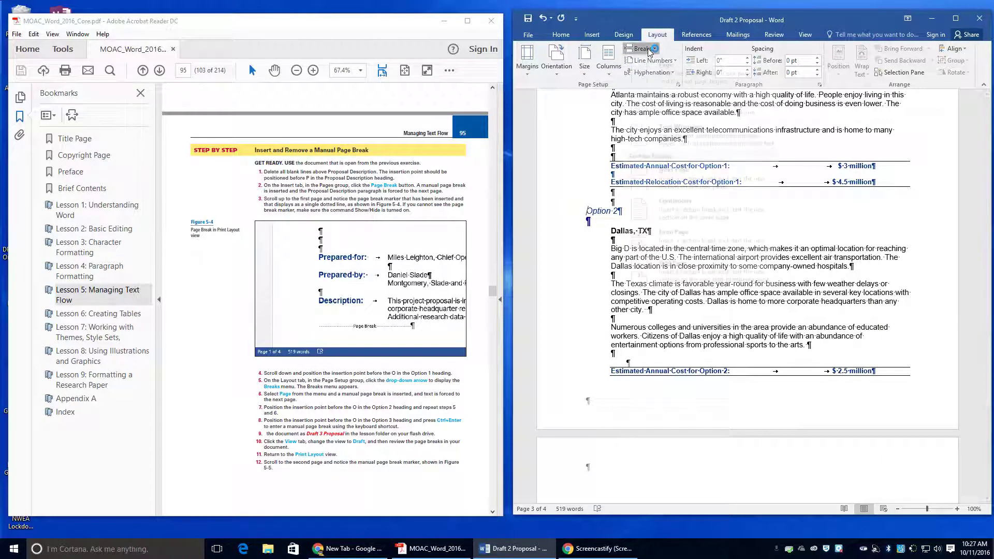
pyautogui.click(658, 82)
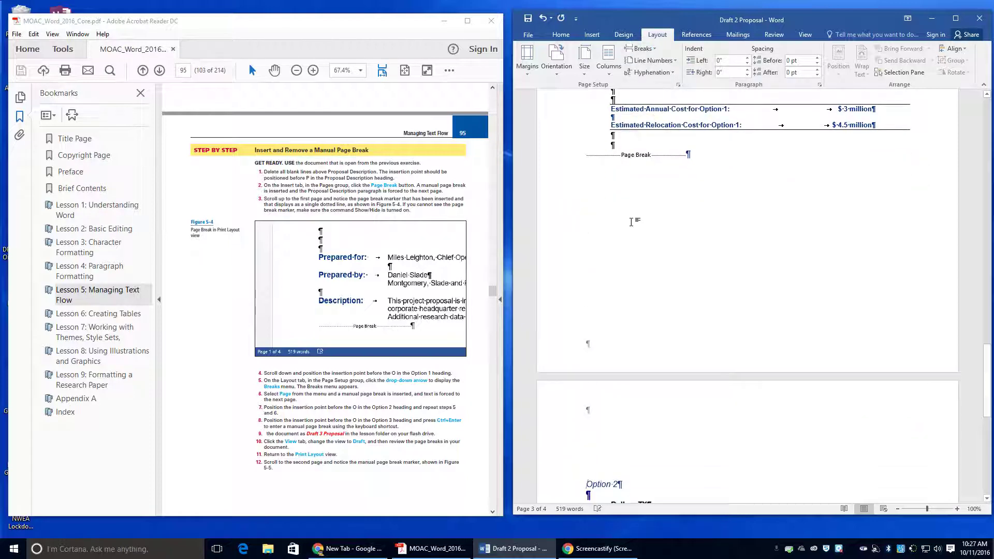
# - Insert a manual page break before the Option 3 heading and check where the break falls
pyautogui.scroll(-5, 632, 226)
pyautogui.scroll(-10, 632, 226)
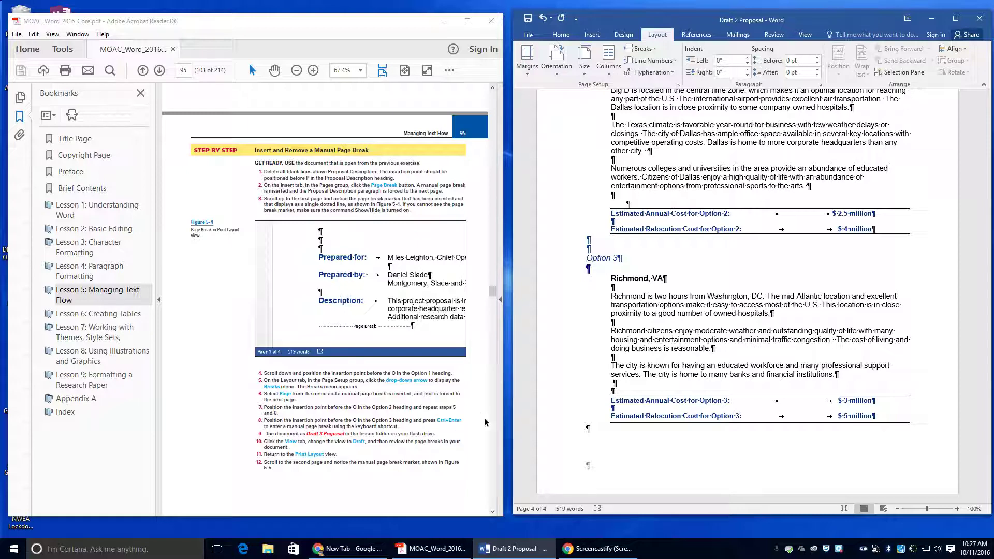
pyautogui.hotkey('ctrl', 'Return')
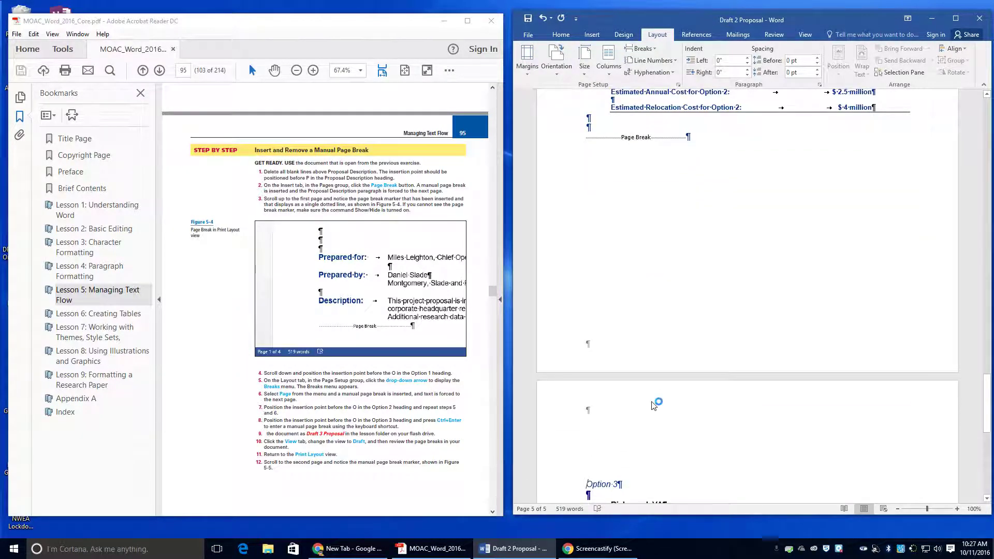
pyautogui.scroll(-3, 627, 329)
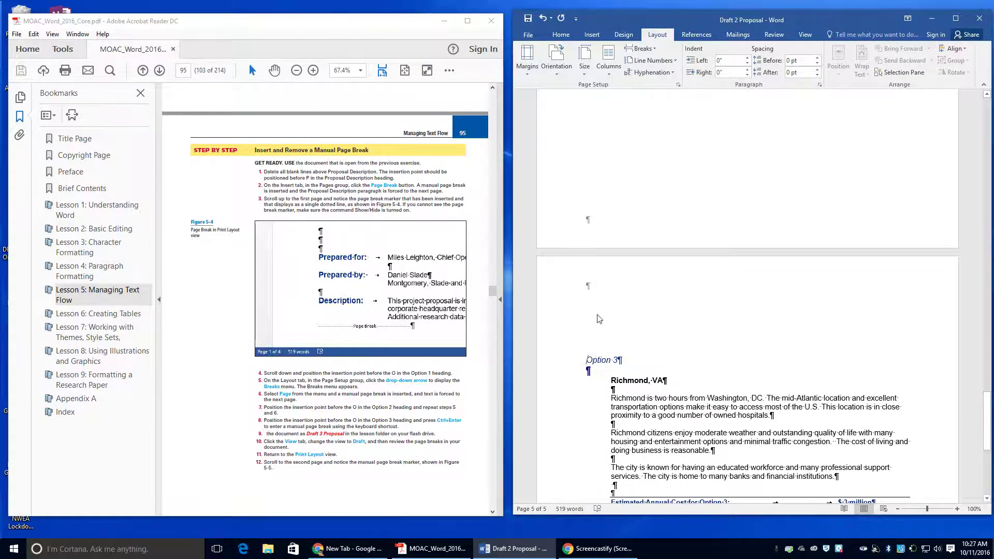
pyautogui.scroll(2, 599, 319)
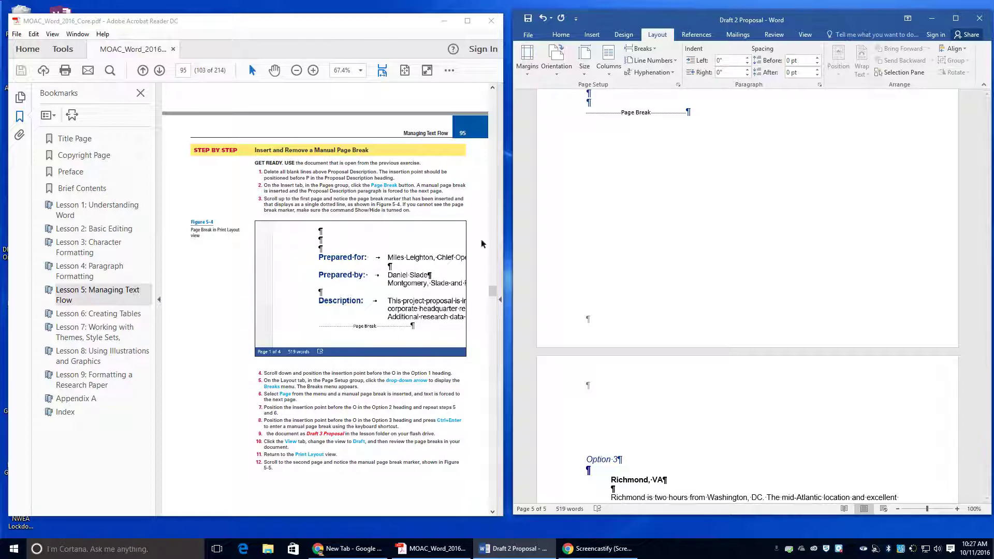
# - Review the inserted page breaks from the Option 3 page back to the document's first page
pyautogui.scroll(-1, 539, 372)
pyautogui.scroll(-5, 540, 372)
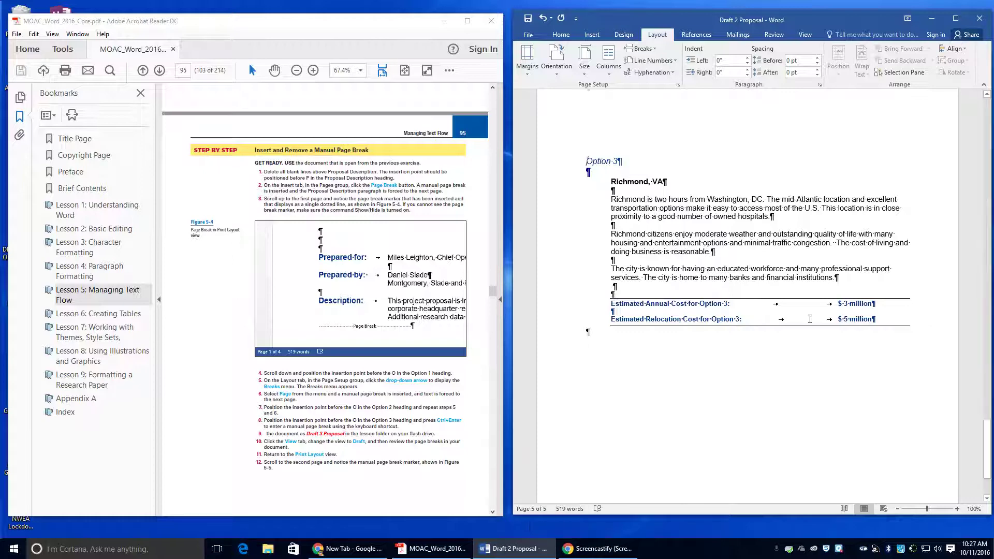
pyautogui.scroll(7, 809, 282)
pyautogui.scroll(11, 809, 283)
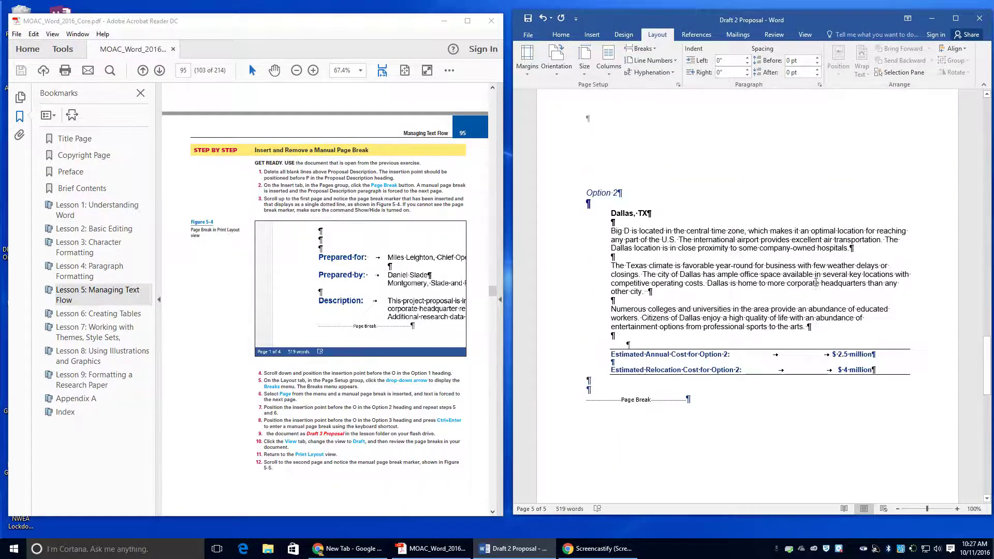
pyautogui.scroll(12, 817, 287)
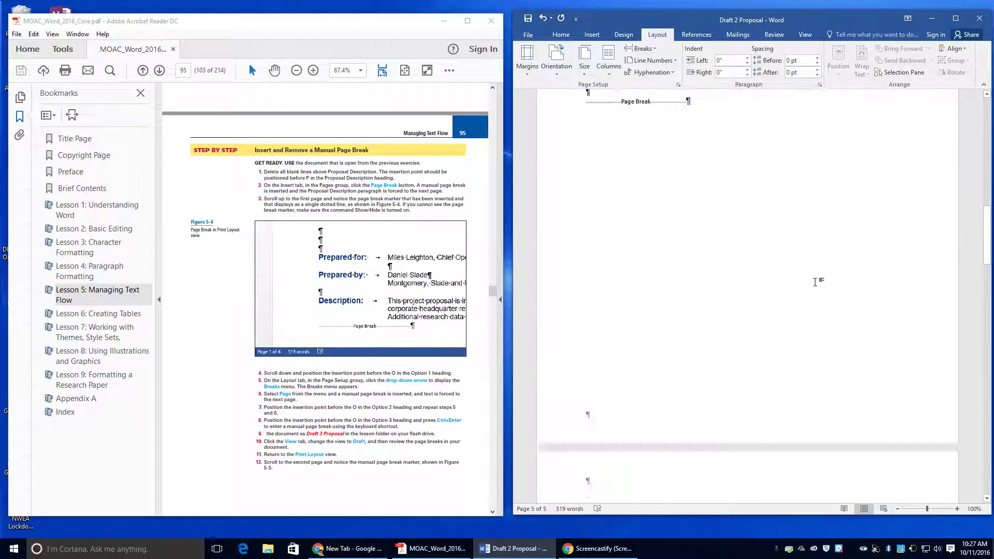
pyautogui.scroll(4, 816, 282)
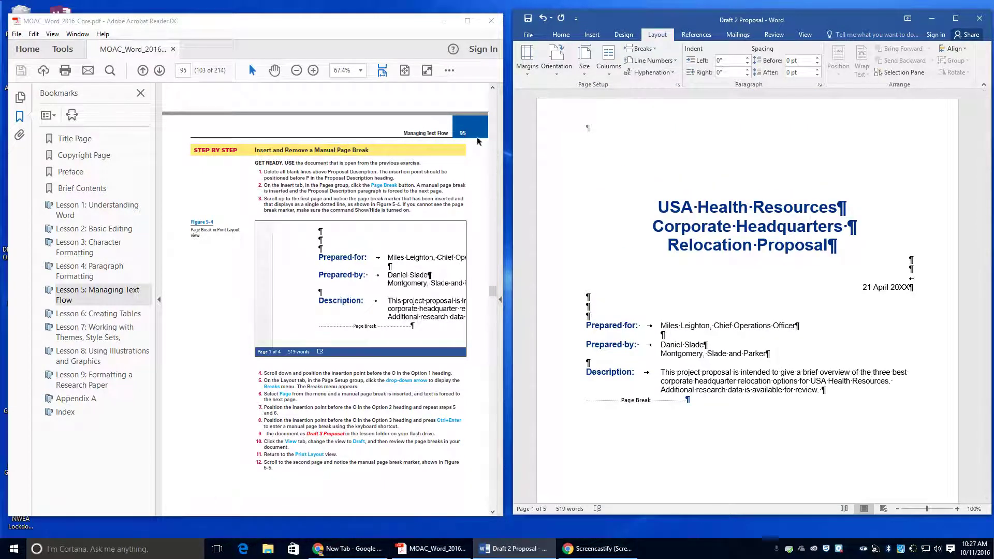
# - Save the document as Draft 3 Proposal in the Lesson 5 folder
pyautogui.click(528, 33)
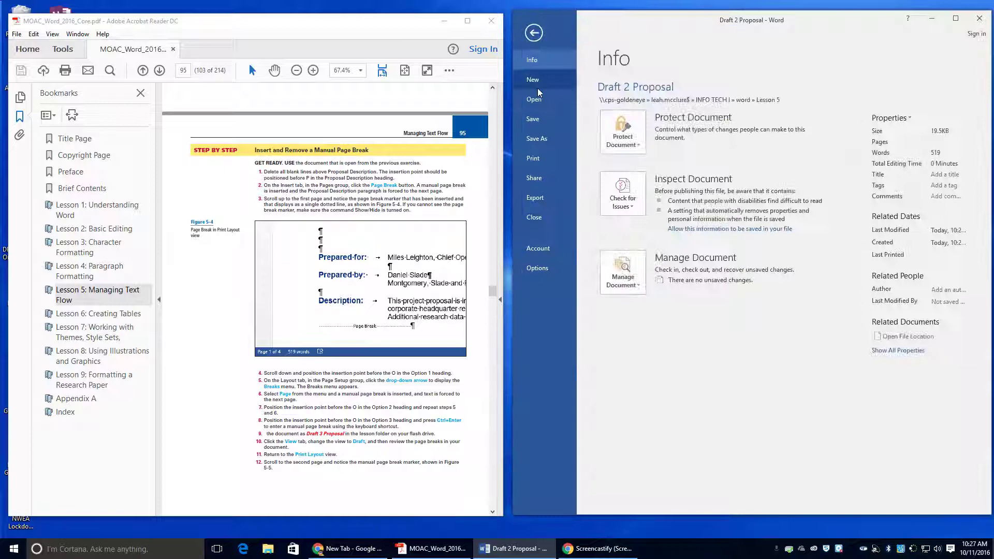
pyautogui.click(537, 138)
pyautogui.click(792, 111)
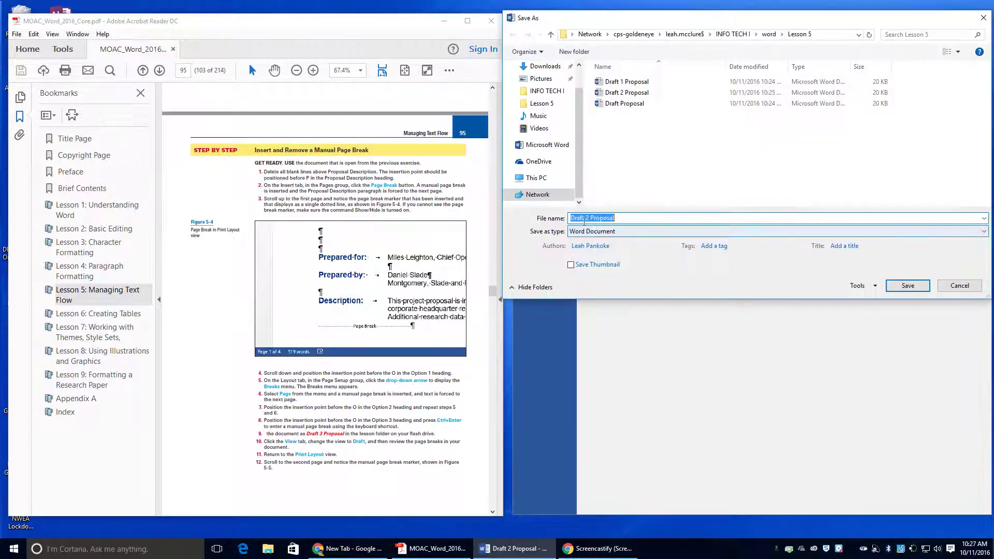
pyautogui.click(587, 218)
pyautogui.press('Delete')
pyautogui.press('Delete')
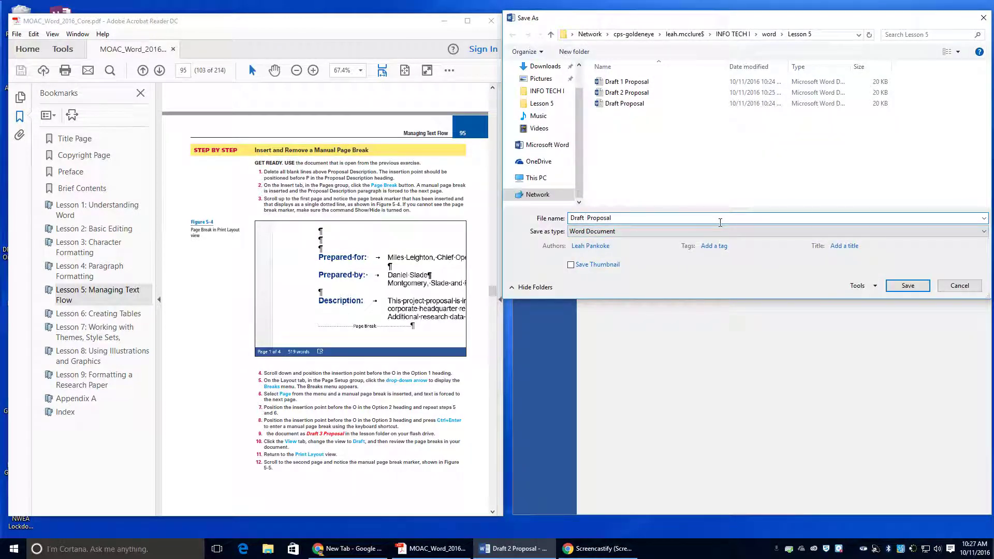
pyautogui.write('3')
pyautogui.click(907, 286)
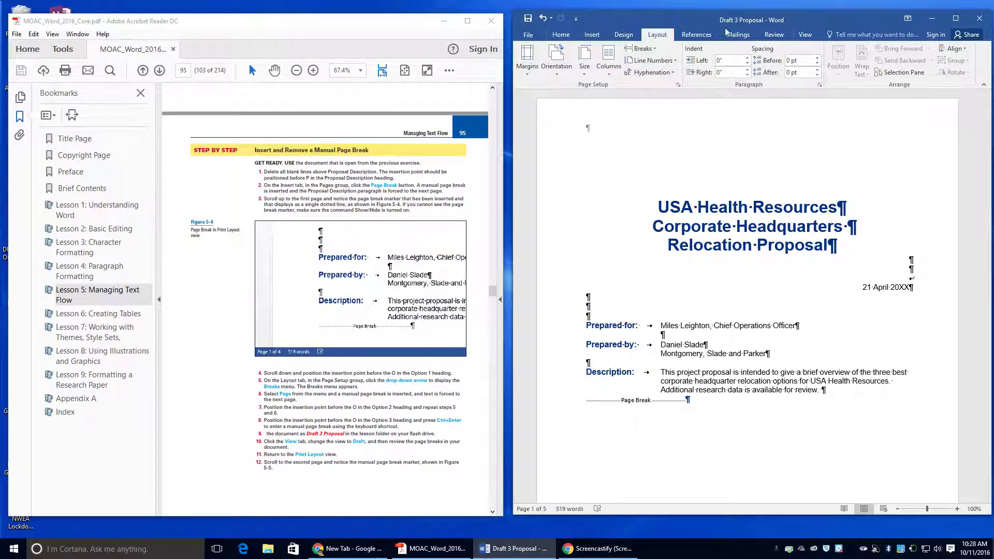
# - Change the document to Draft view and review its page breaks through the Option 3 section
pyautogui.click(804, 35)
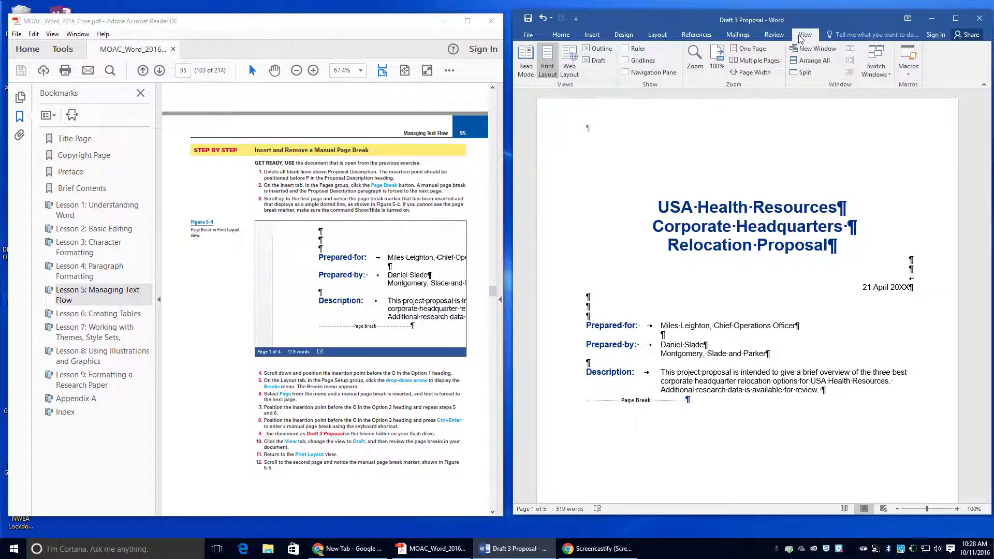
pyautogui.click(598, 61)
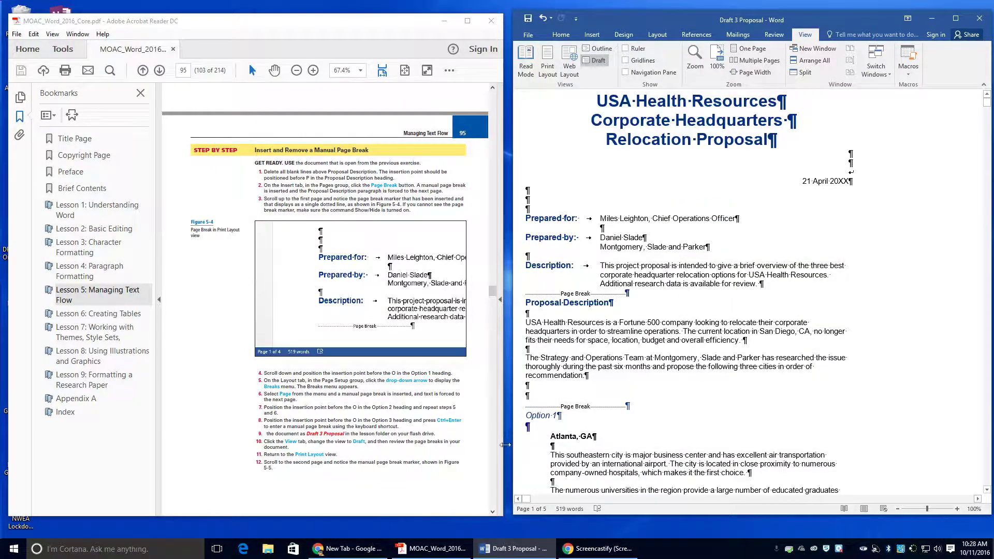
pyautogui.click(358, 527)
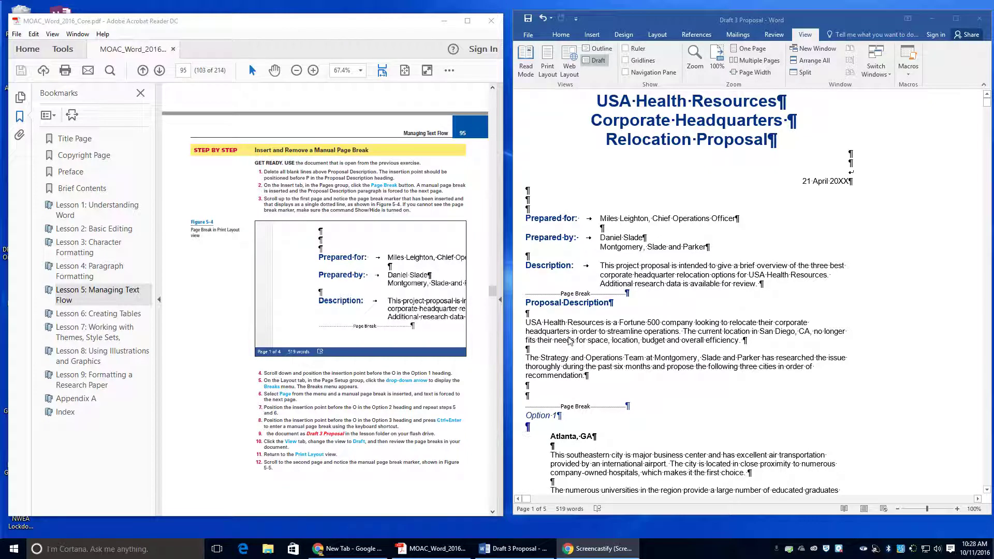
pyautogui.scroll(-1, 569, 340)
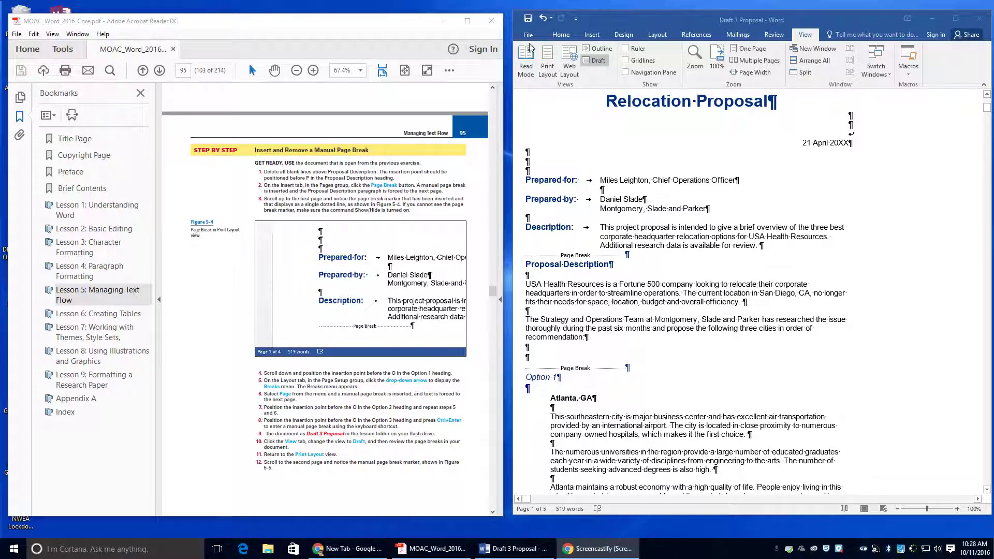
pyautogui.scroll(-20, 734, 203)
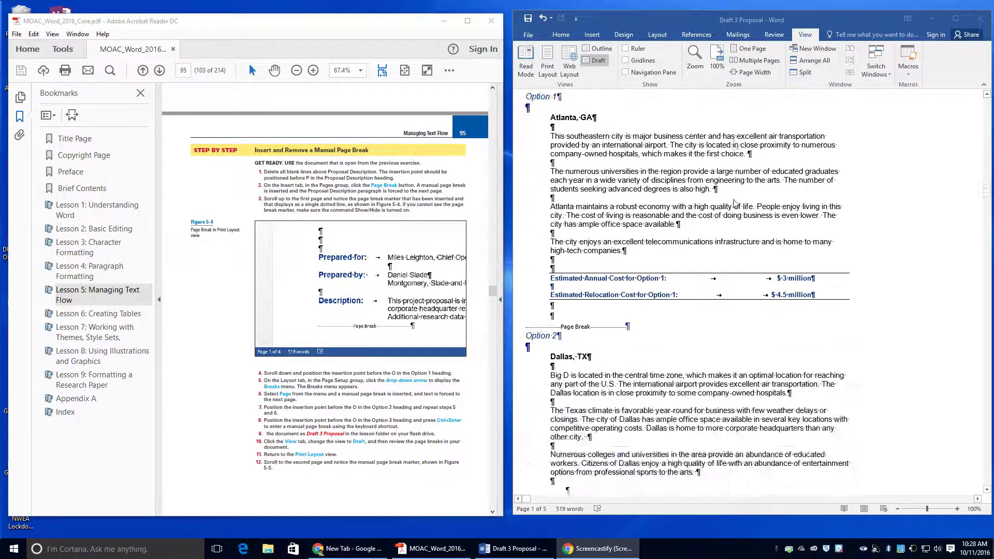
pyautogui.scroll(-8, 734, 204)
pyautogui.scroll(17, 589, 135)
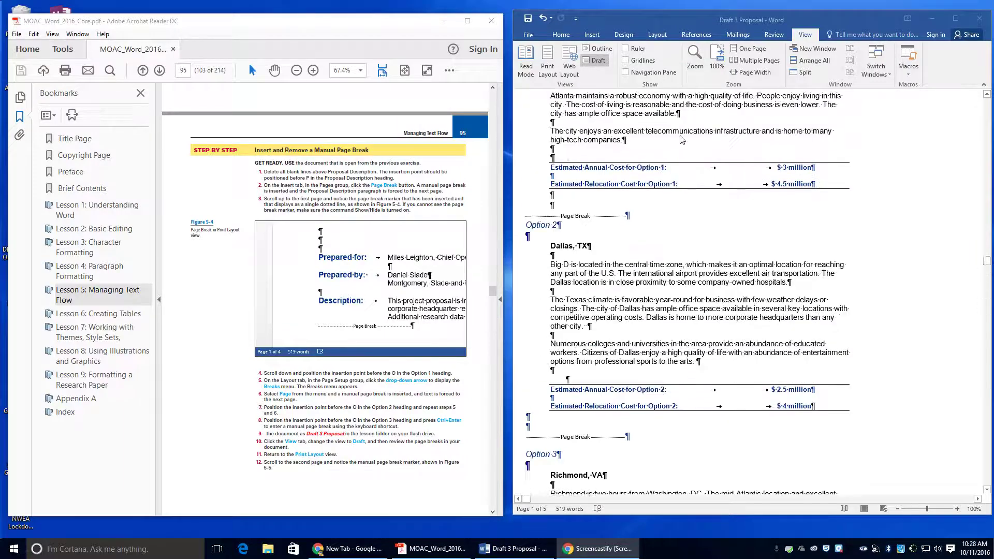
pyautogui.scroll(9, 591, 136)
# - Return the document to Print Layout view and examine the manual page break marker on the second page
pyautogui.click(549, 68)
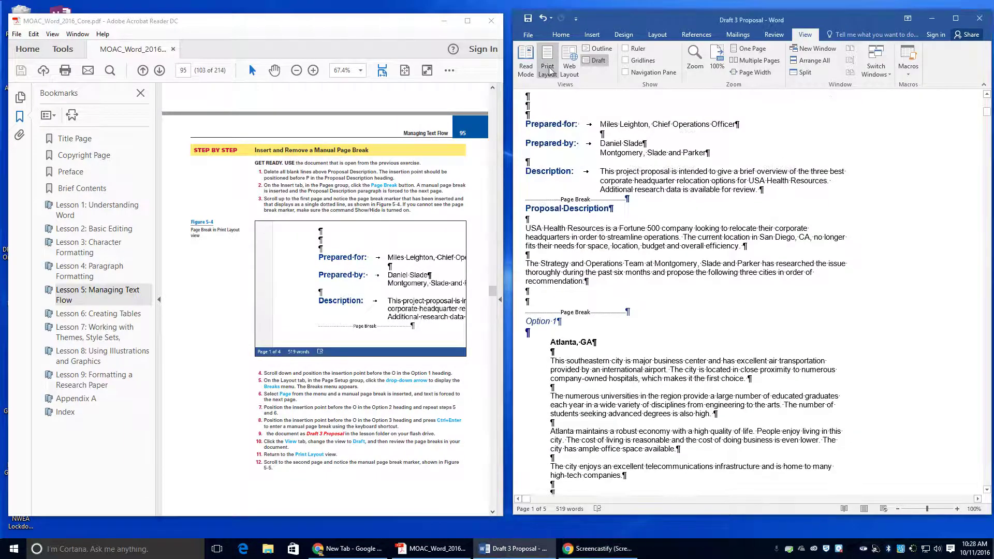
pyautogui.scroll(20, 683, 140)
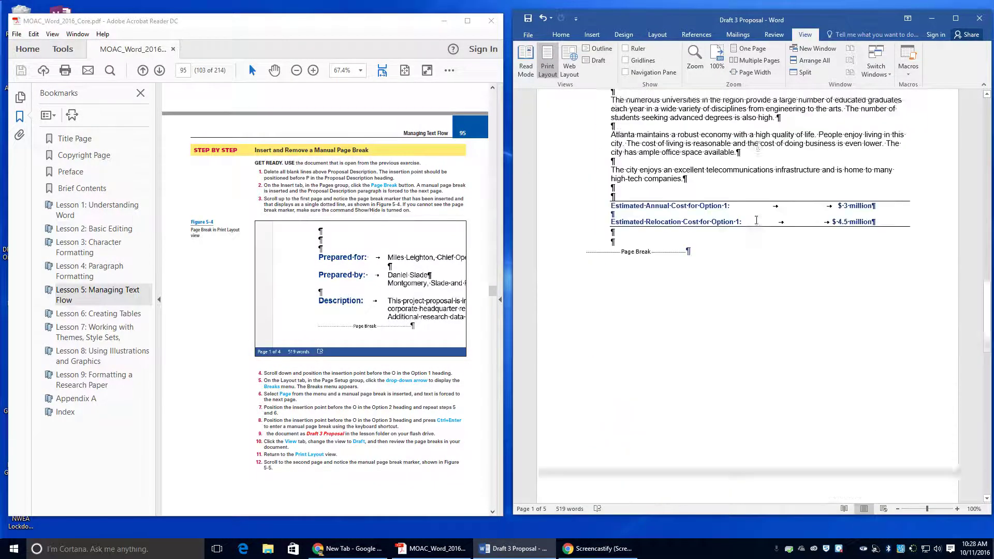
pyautogui.scroll(18, 757, 211)
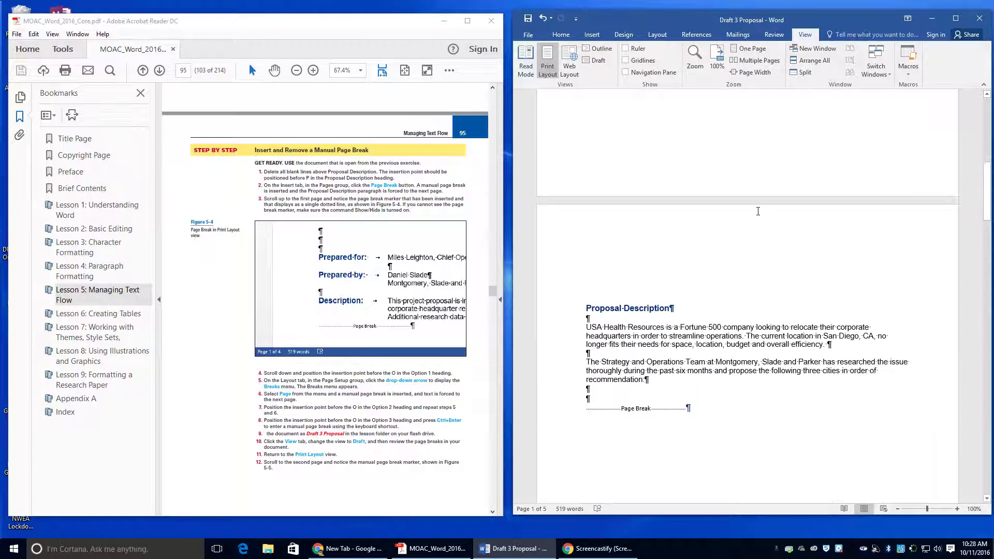
pyautogui.scroll(5, 757, 211)
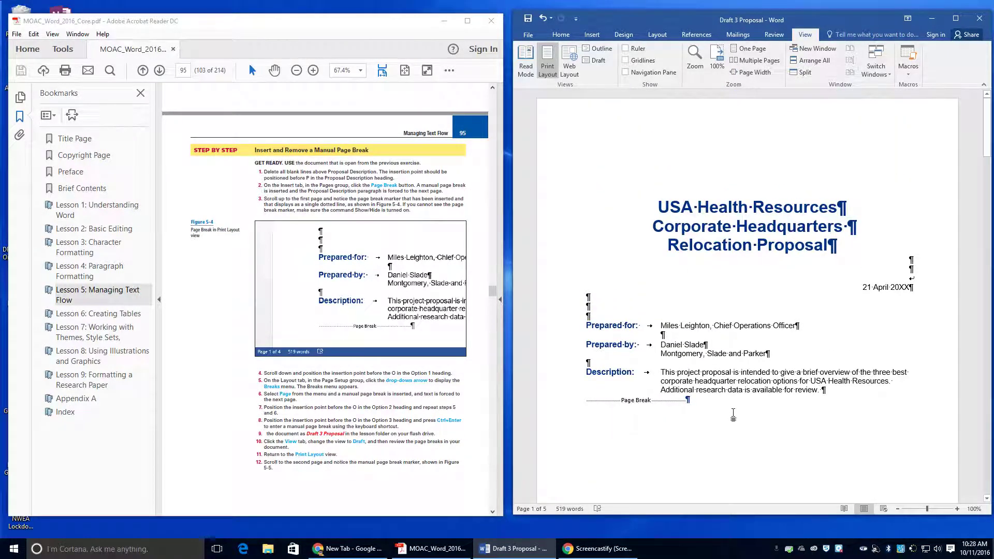
pyautogui.scroll(-2, 733, 415)
pyautogui.scroll(-6, 733, 415)
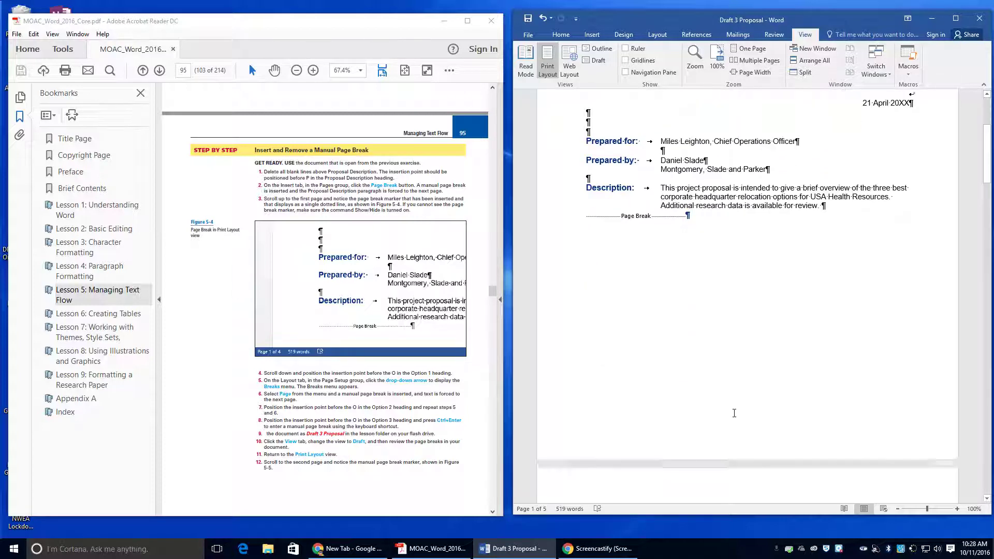
pyautogui.scroll(-7, 734, 413)
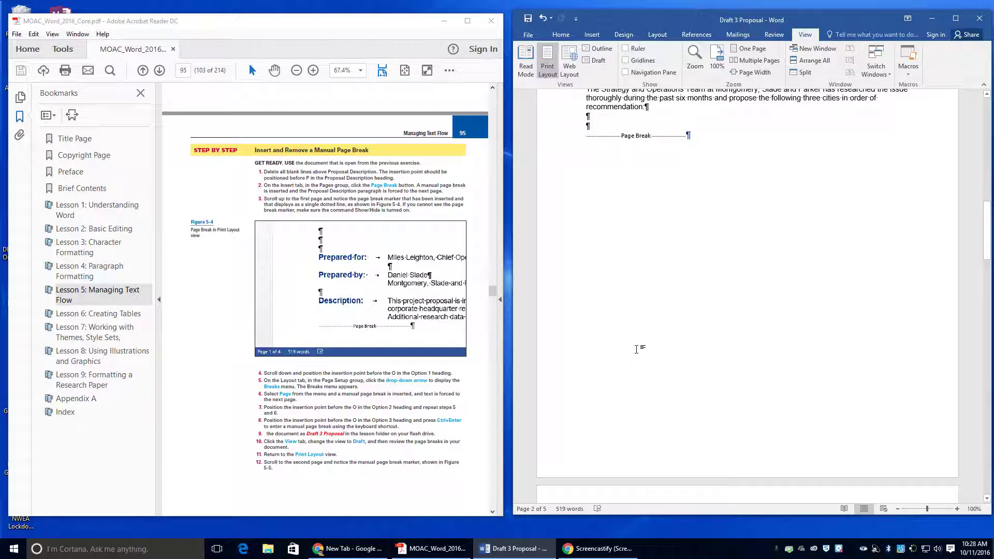
pyautogui.scroll(3, 642, 346)
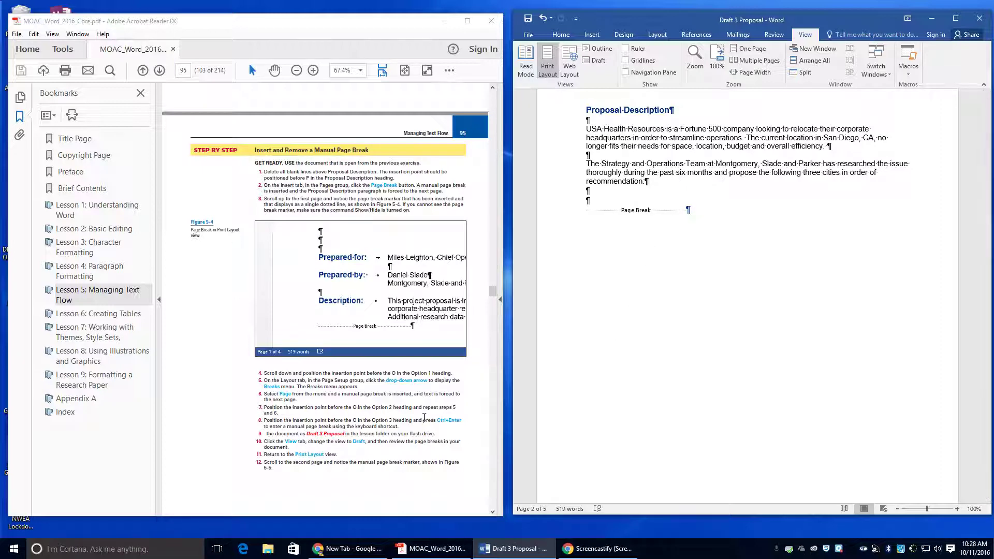
# - Read the page break removal instructions and delete the page break on page 2 before the Option 1 heading
pyautogui.scroll(-5, 424, 418)
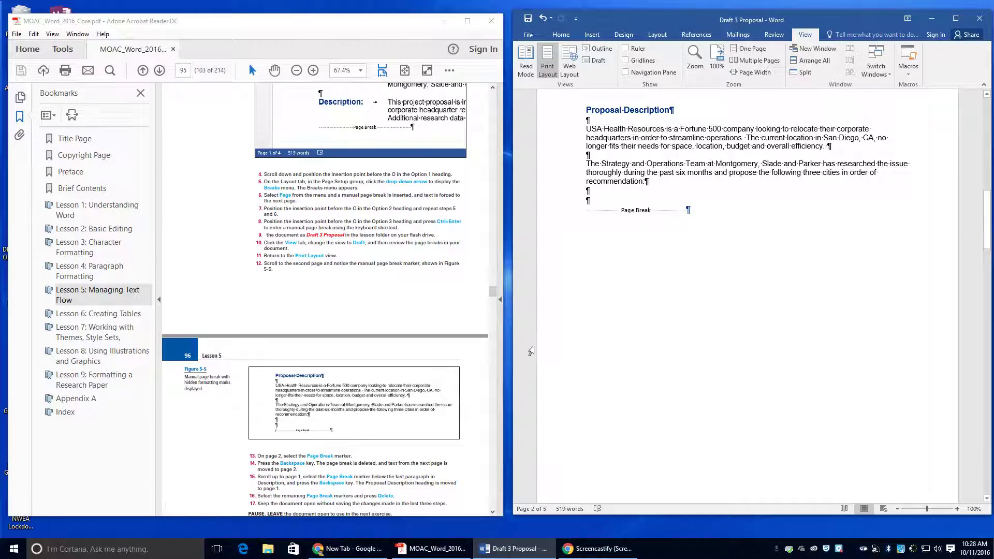
pyautogui.scroll(-2, 642, 296)
pyautogui.scroll(2, 642, 296)
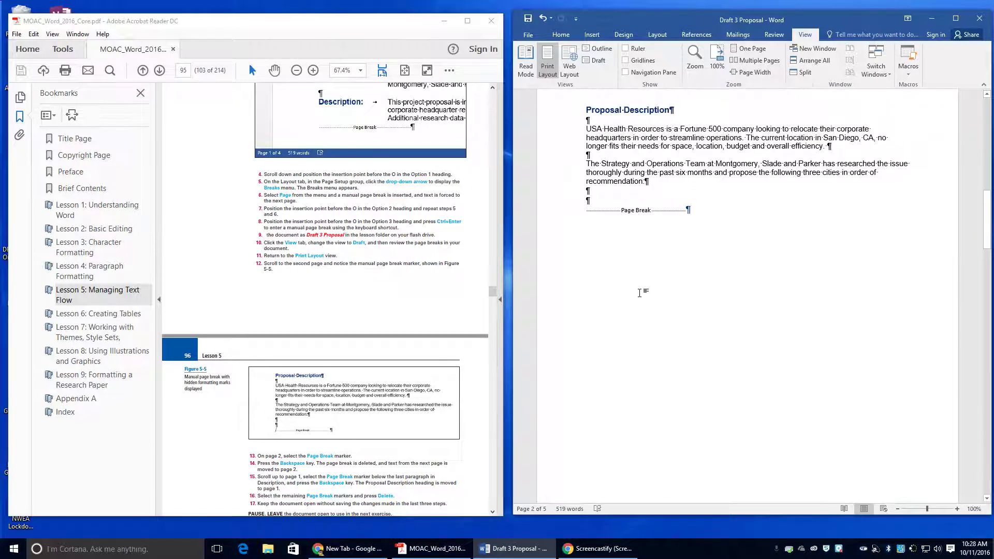
pyautogui.moveTo(587, 209); pyautogui.dragTo(690, 208)
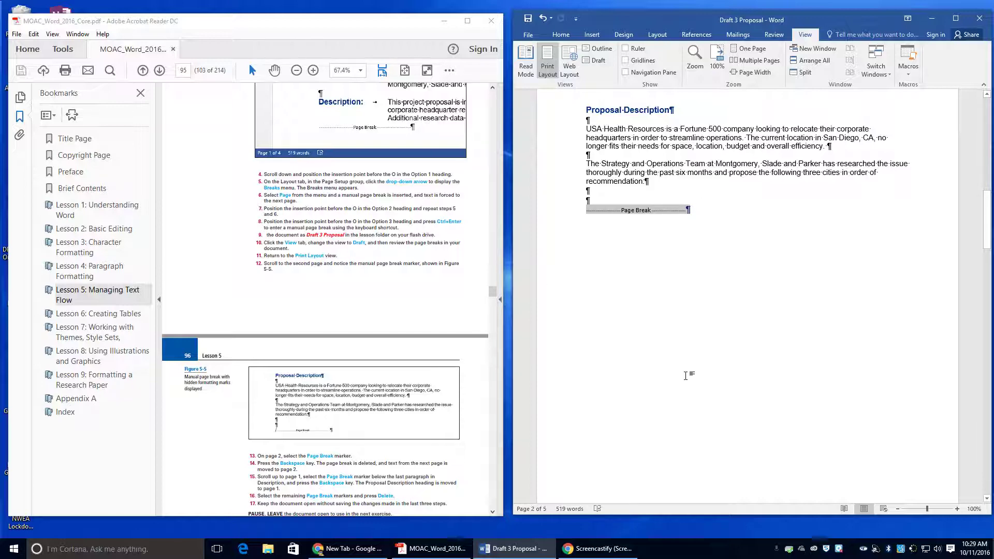
pyautogui.press('BackSpace')
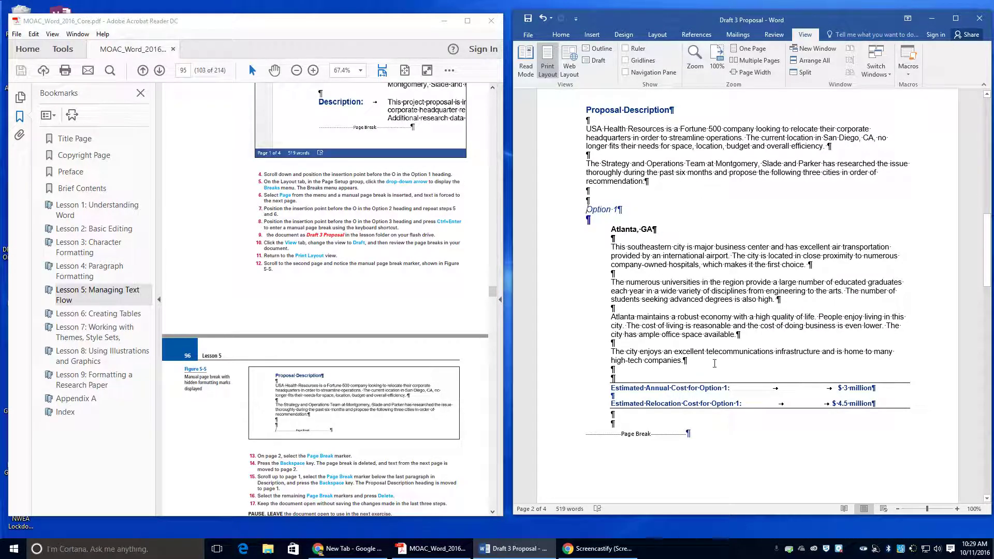
# - Delete the page break marker below the Description paragraph on page 1
pyautogui.scroll(9, 715, 364)
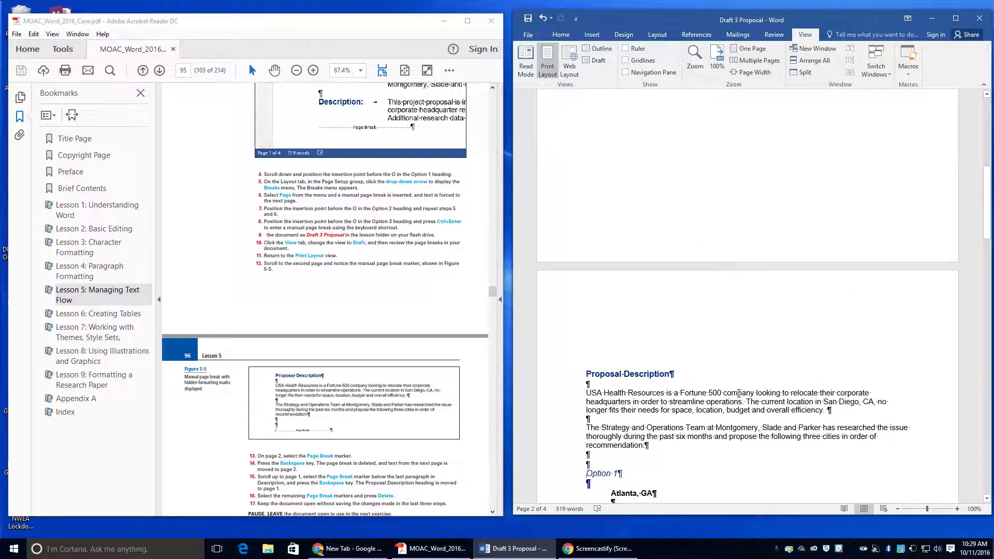
pyautogui.scroll(7, 739, 393)
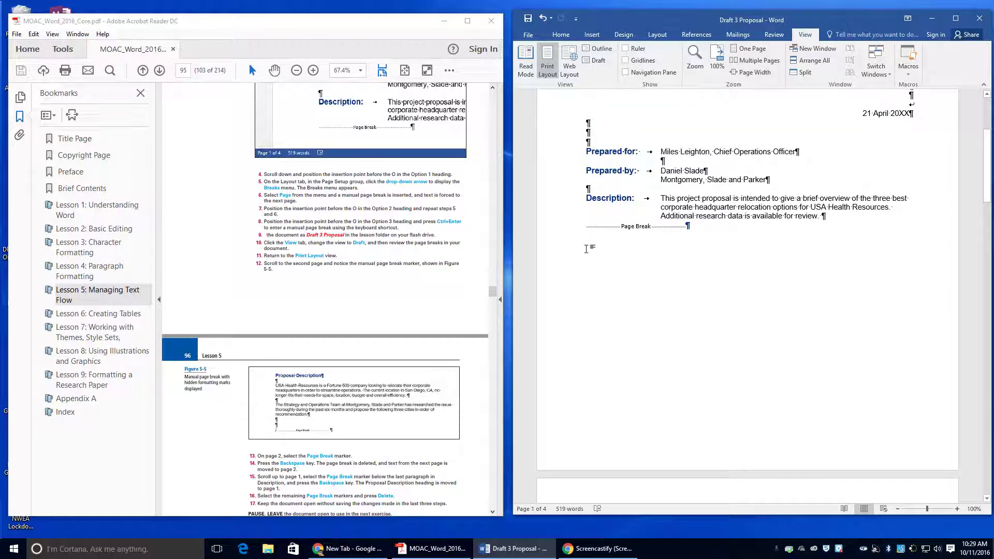
pyautogui.click(664, 226)
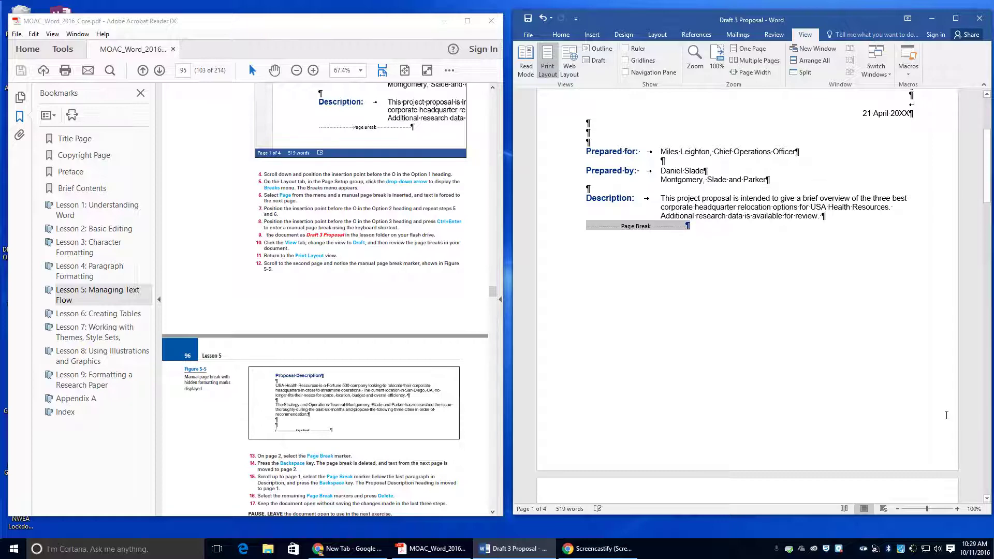
pyautogui.press('BackSpace')
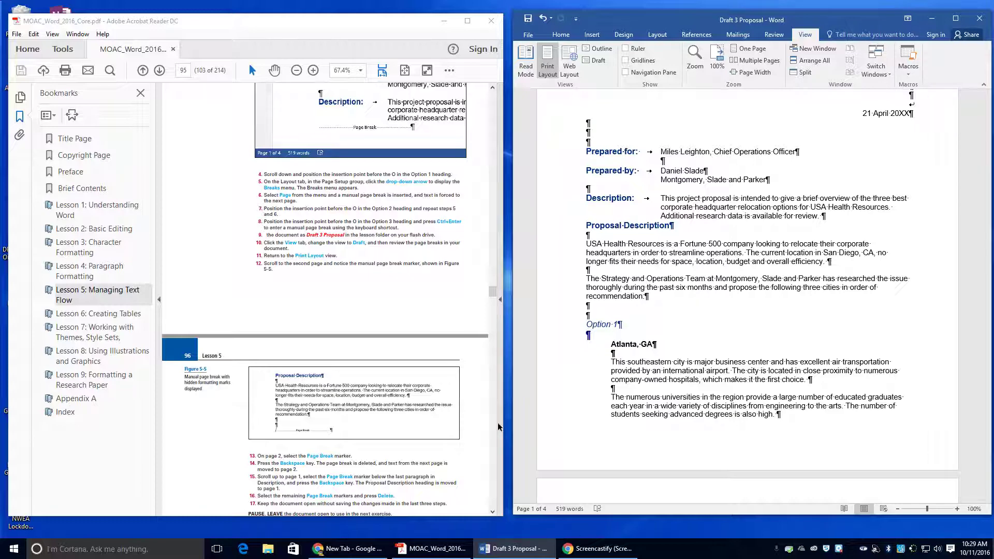
# - Delete the page break between the Option 1 cost estimates and the Option 2 heading
pyautogui.scroll(4, 678, 282)
pyautogui.scroll(-15, 679, 282)
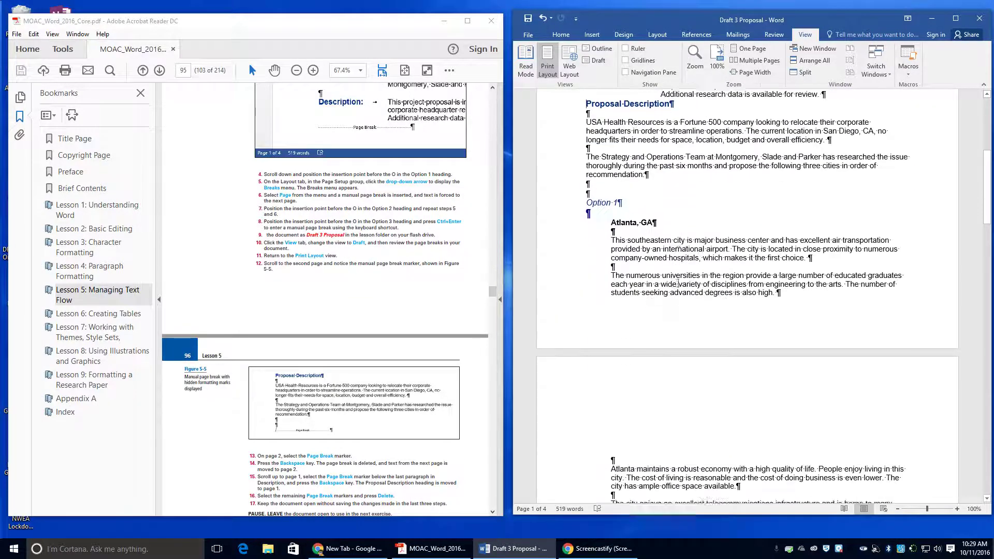
pyautogui.doubleClick(587, 361)
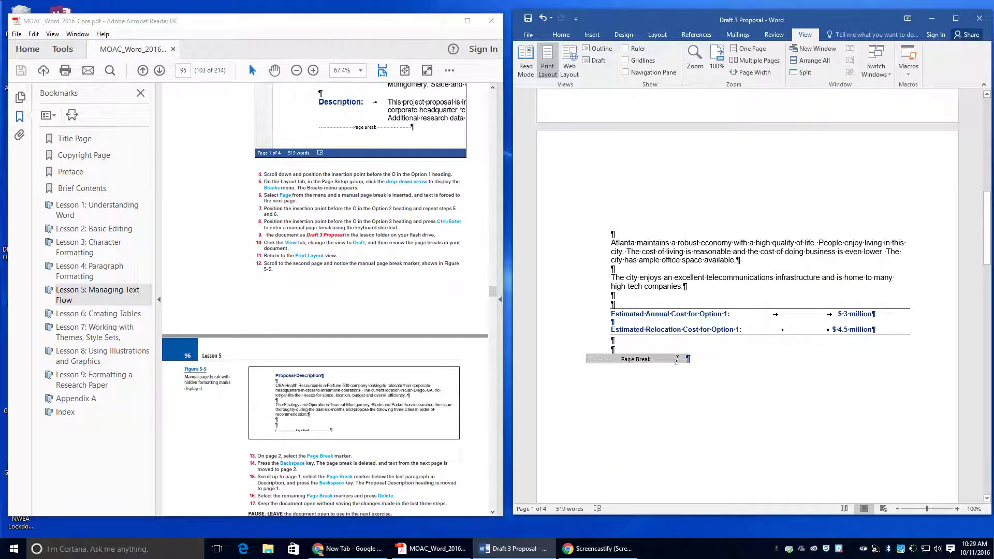
pyautogui.press('BackSpace')
# - Delete the last page break, before the Option 3 heading, and read the exercise's closing instructions
pyautogui.scroll(-10, 650, 364)
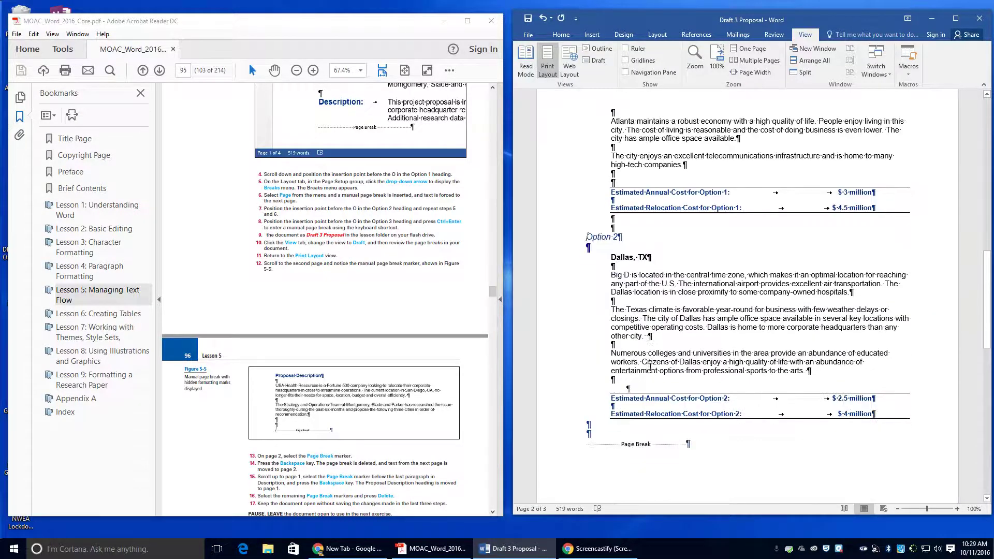
pyautogui.moveTo(599, 291); pyautogui.dragTo(725, 290)
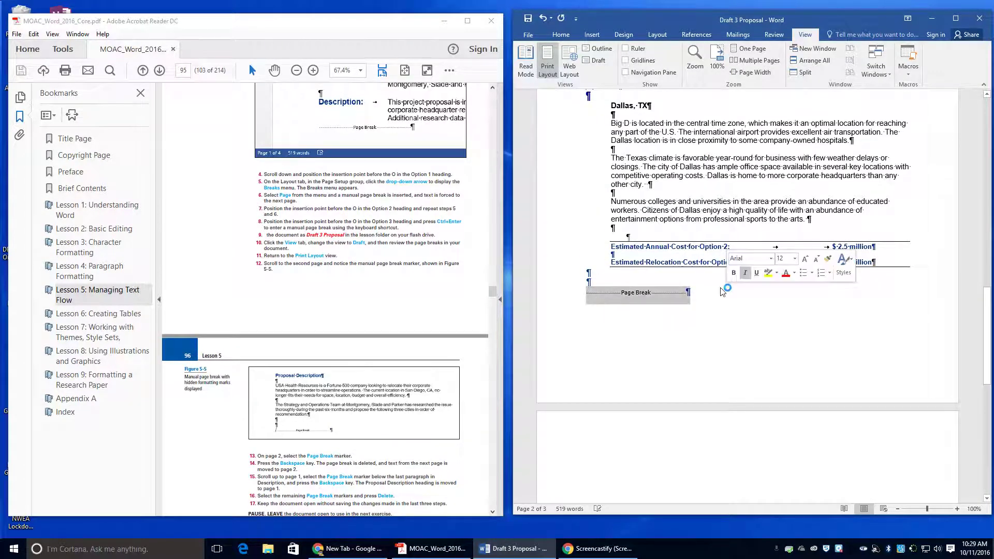
pyautogui.press('Delete')
pyautogui.scroll(-8, 716, 295)
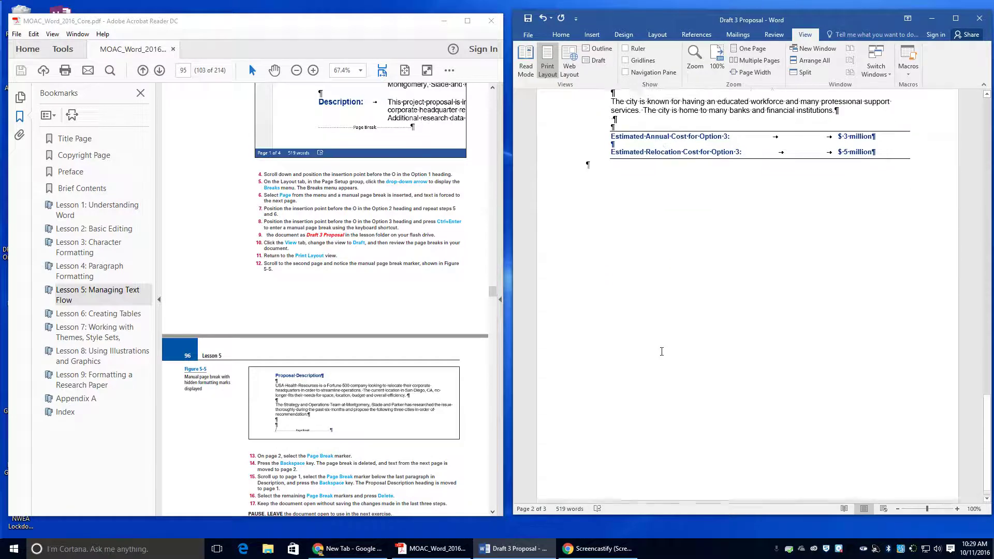
pyautogui.scroll(-3, 352, 435)
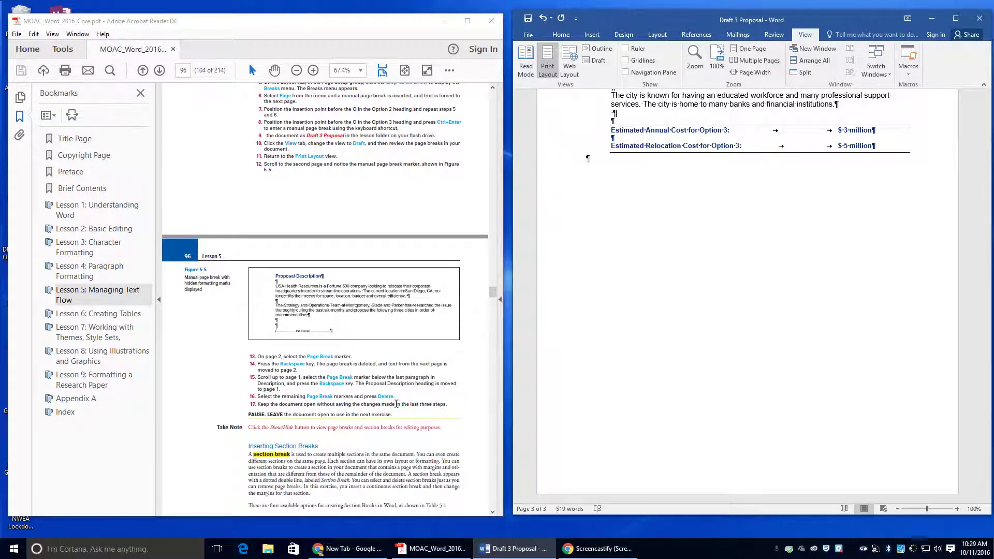
# - Read the Insert a Section Break instructions and insert a Continuous section break after "Relocation Proposal" on page 1
pyautogui.scroll(-5, 407, 414)
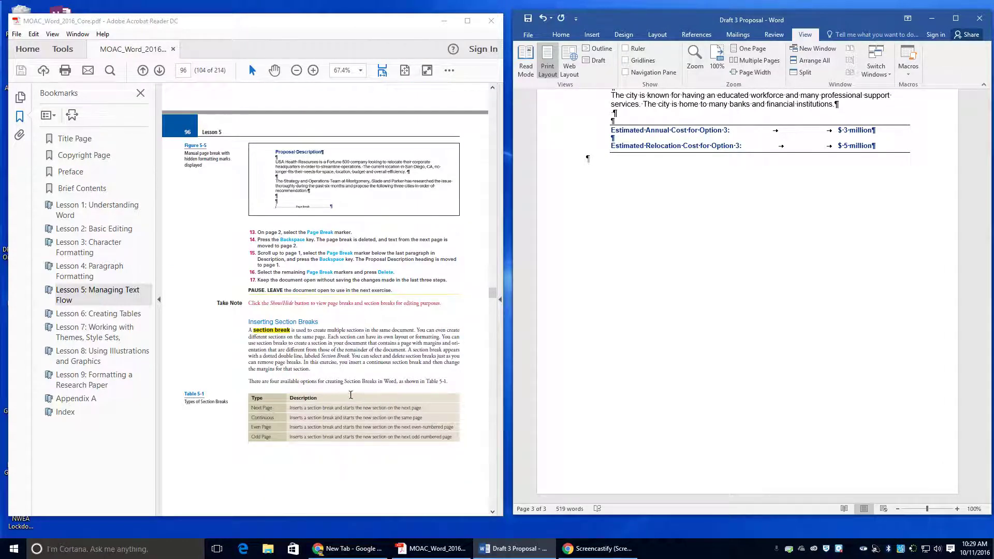
pyautogui.scroll(-2, 350, 395)
pyautogui.scroll(-13, 353, 392)
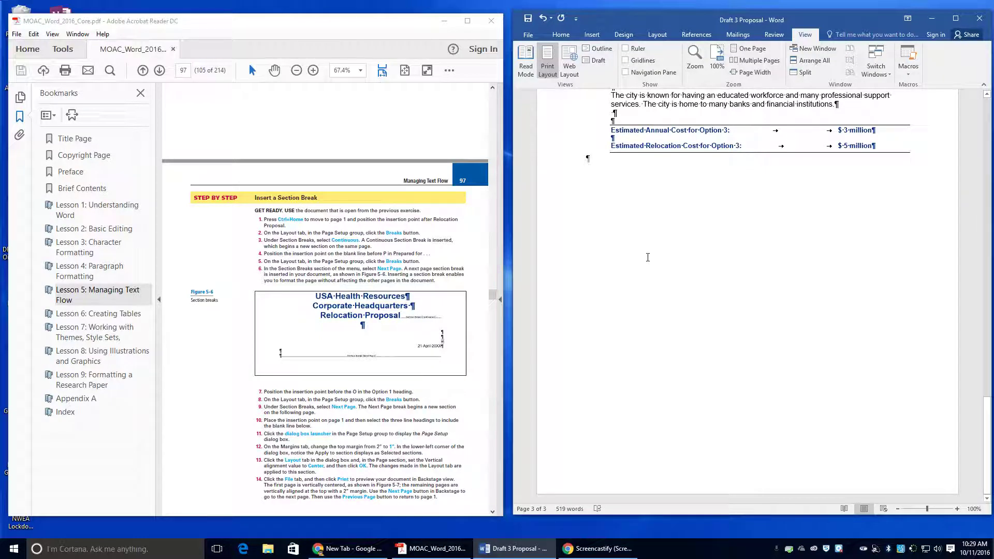
pyautogui.scroll(1, 593, 206)
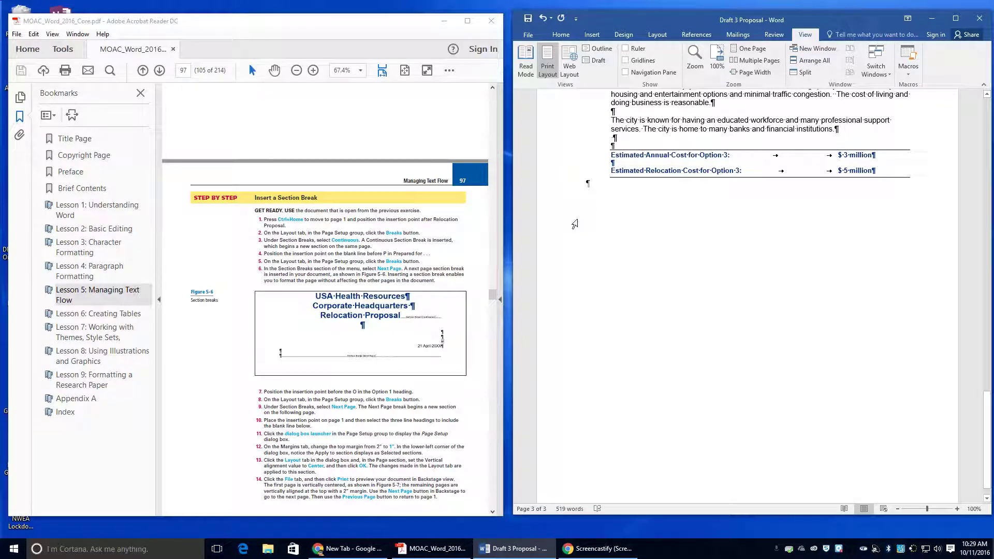
pyautogui.hotkey('ctrl', 'Home')
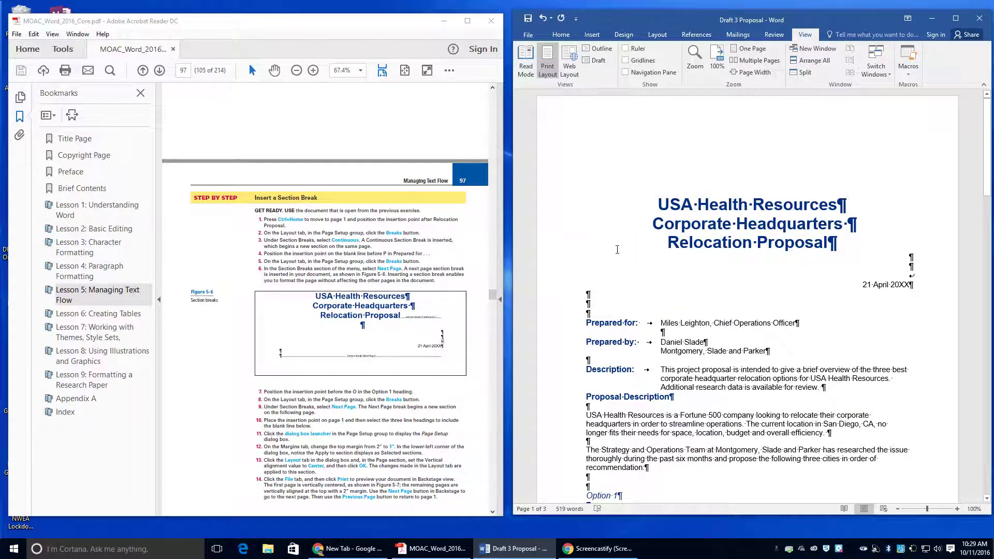
pyautogui.click(845, 242)
pyautogui.click(657, 35)
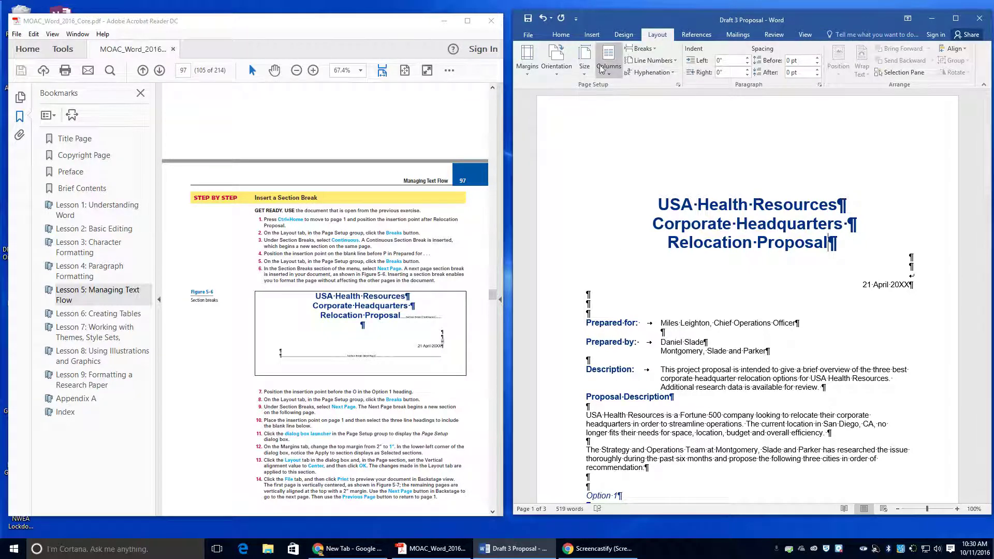
pyautogui.click(643, 48)
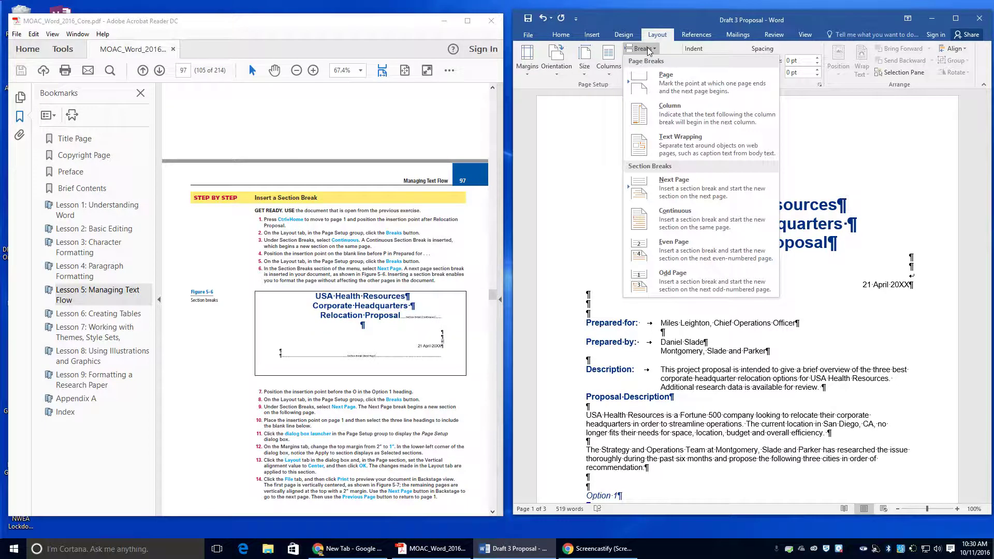
pyautogui.click(656, 215)
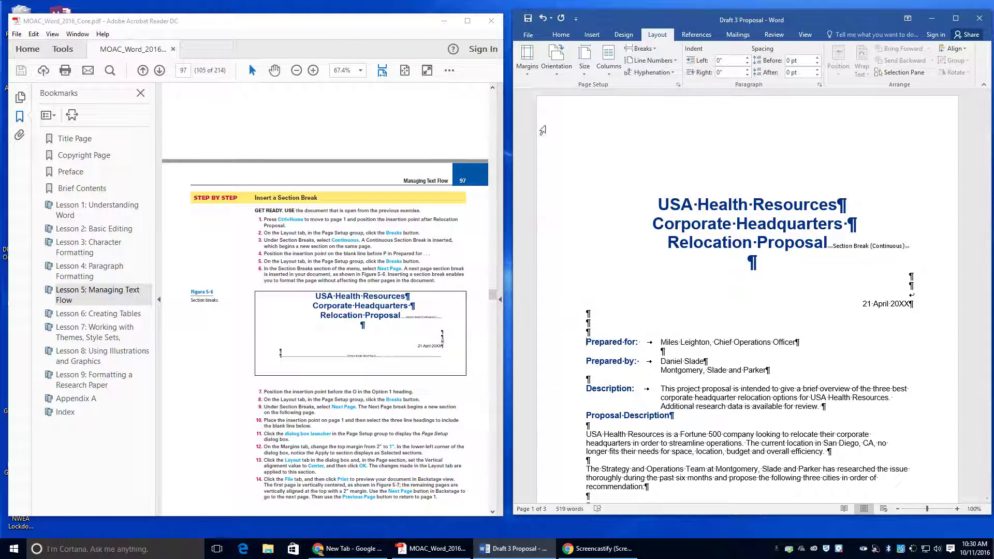
# - Insert a Next Page section break on the blank line before the "Prepared for" line
pyautogui.click(652, 52)
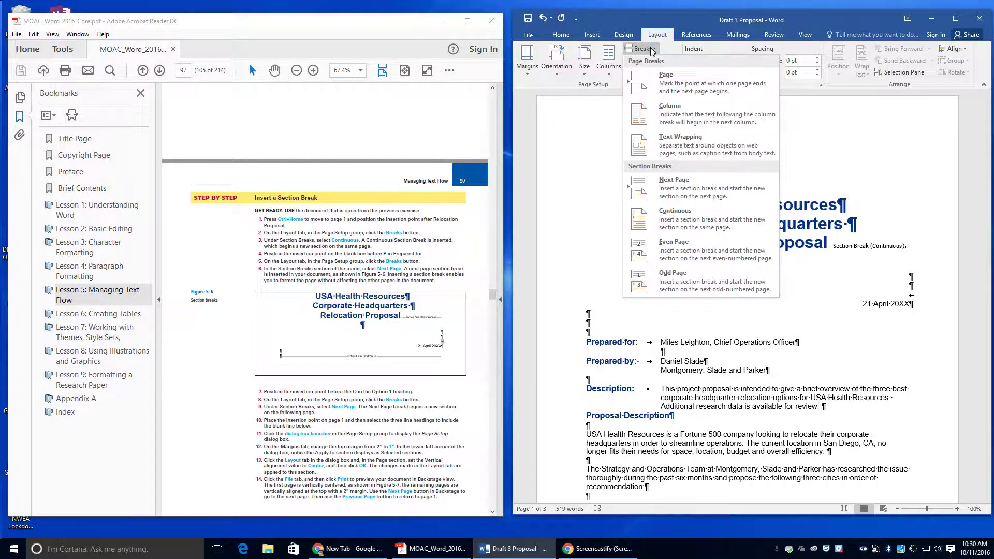
pyautogui.click(668, 200)
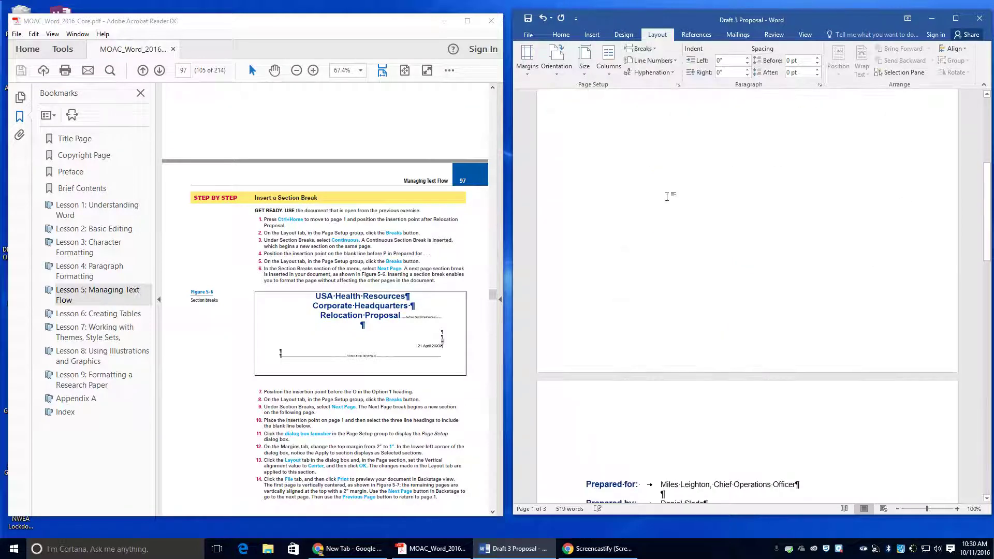
pyautogui.scroll(8, 673, 244)
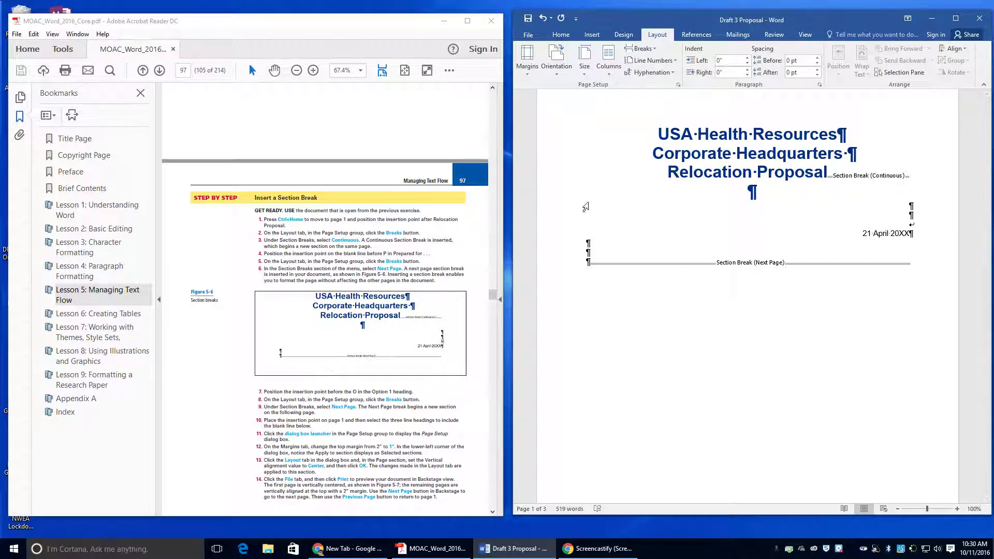
# - Insert a Next Page section break before the O in the Option 1 heading
pyautogui.scroll(-2, 586, 207)
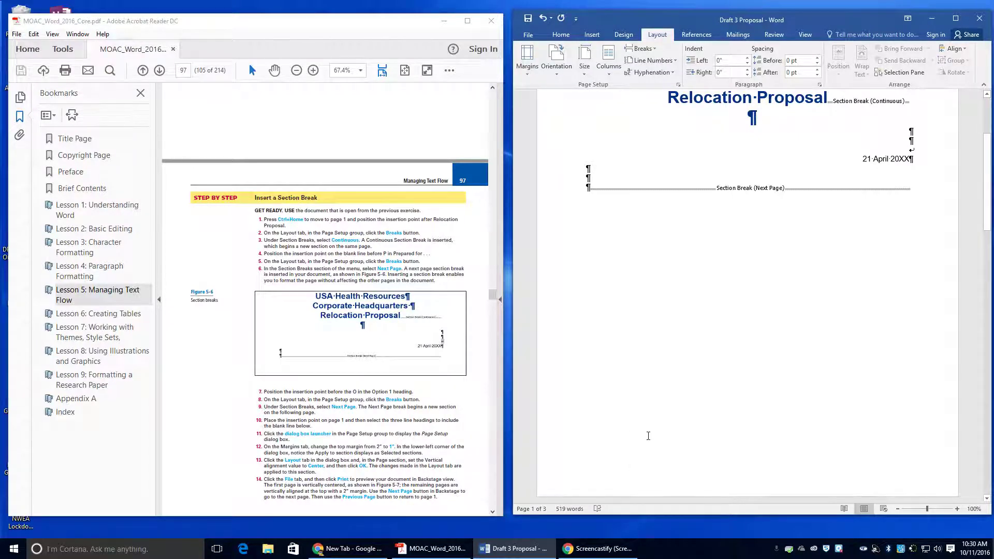
pyautogui.scroll(-3, 648, 436)
pyautogui.scroll(-10, 646, 439)
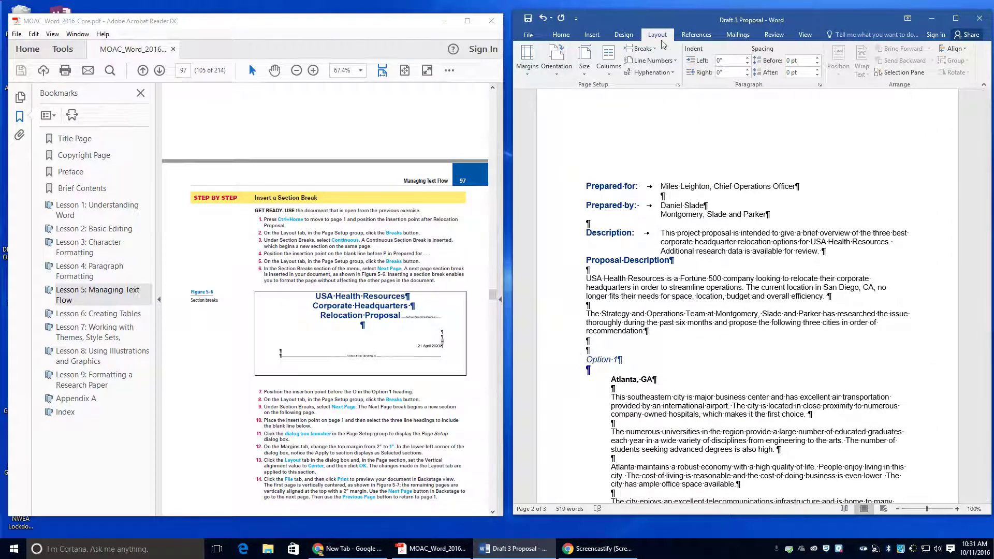
pyautogui.click(642, 48)
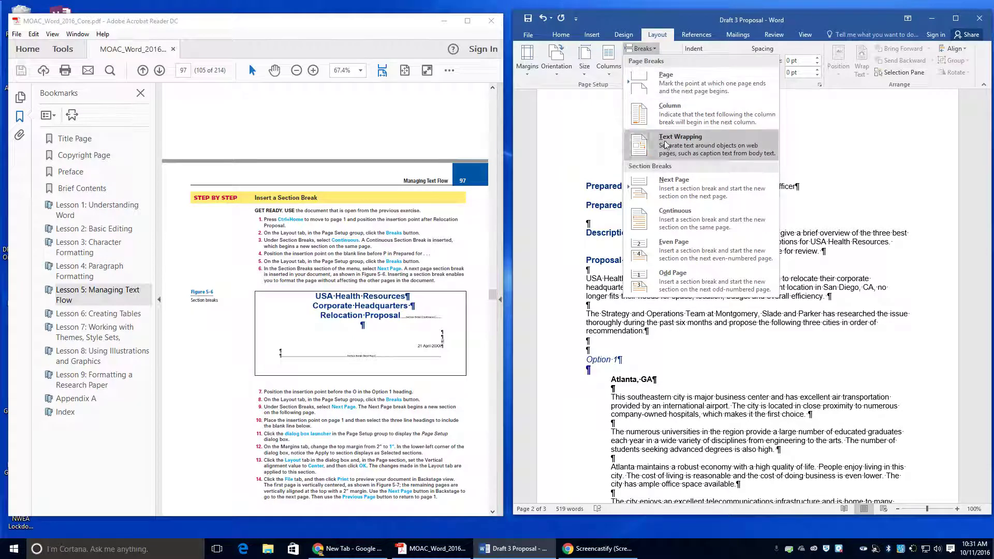
pyautogui.click(662, 193)
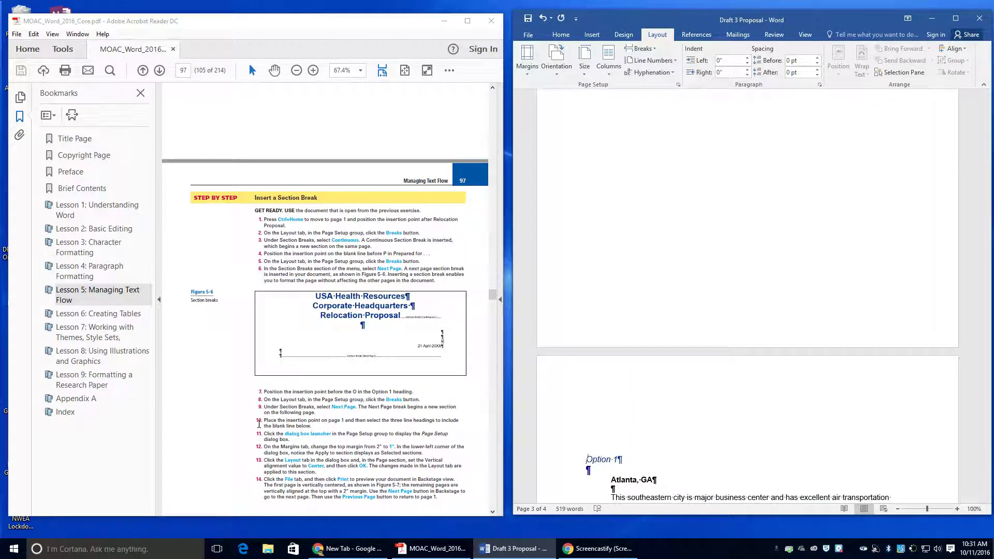
# - Select the three title lines and the blank line below on page 1 and set their sections' top margin to 1"
pyautogui.moveTo(262, 421); pyautogui.dragTo(296, 427)
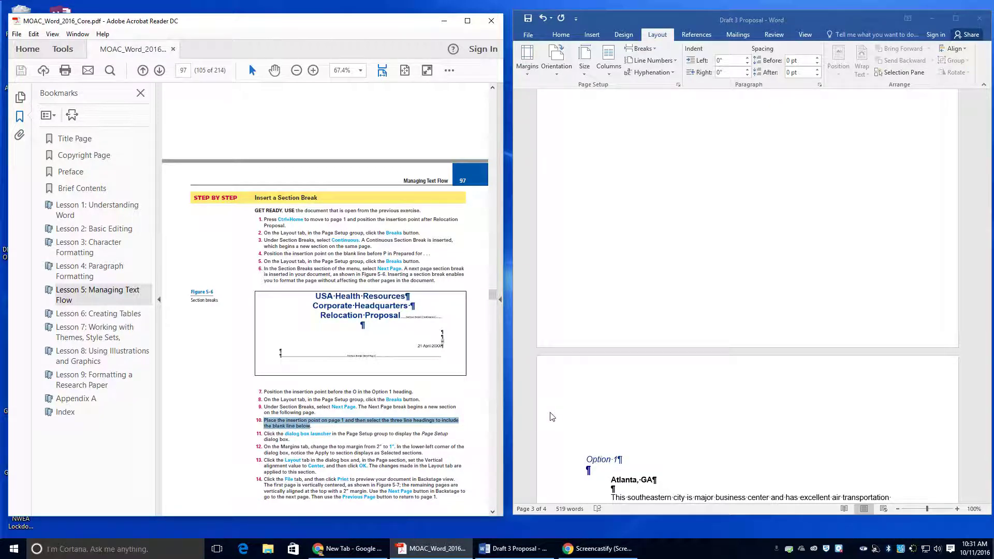
pyautogui.scroll(20, 553, 416)
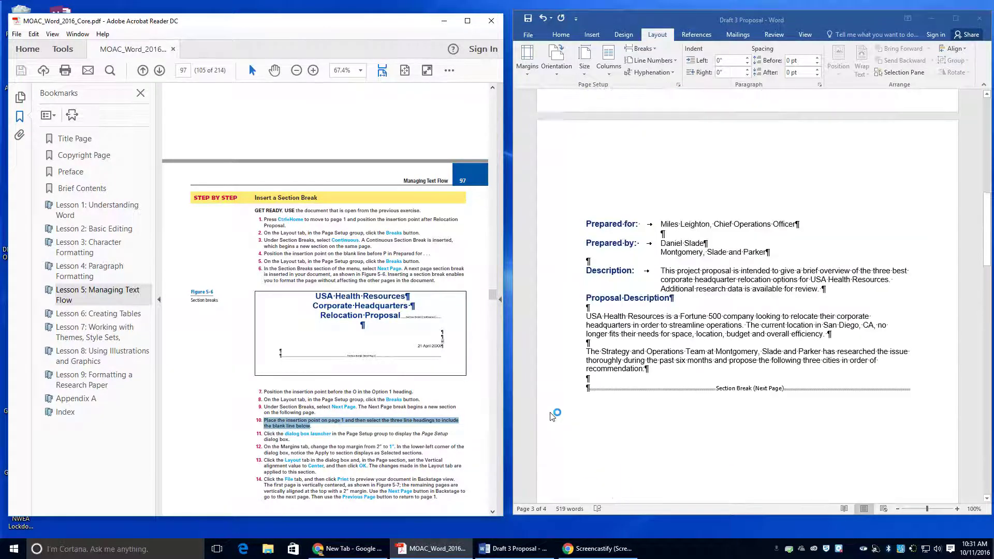
pyautogui.scroll(3, 553, 416)
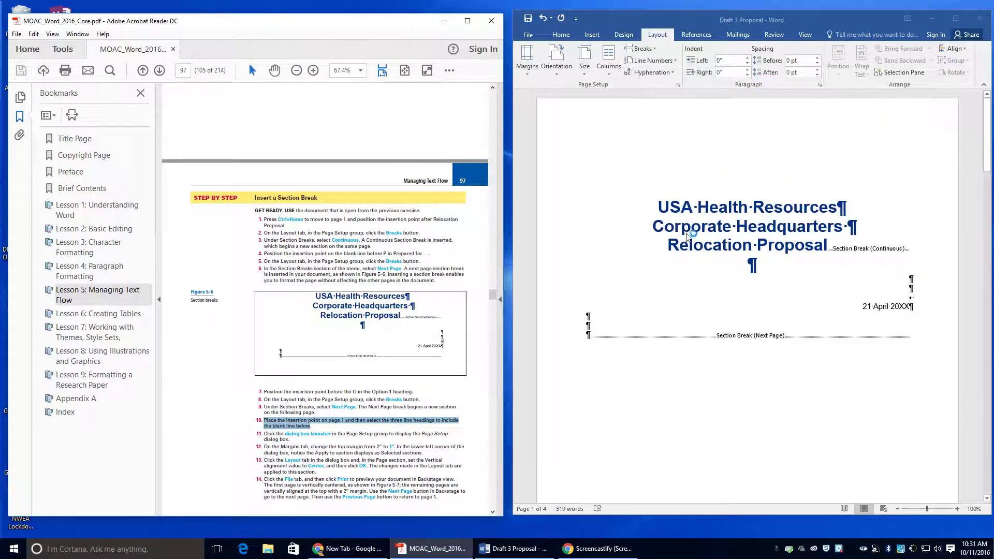
pyautogui.click(655, 208)
pyautogui.moveTo(655, 207); pyautogui.dragTo(784, 266)
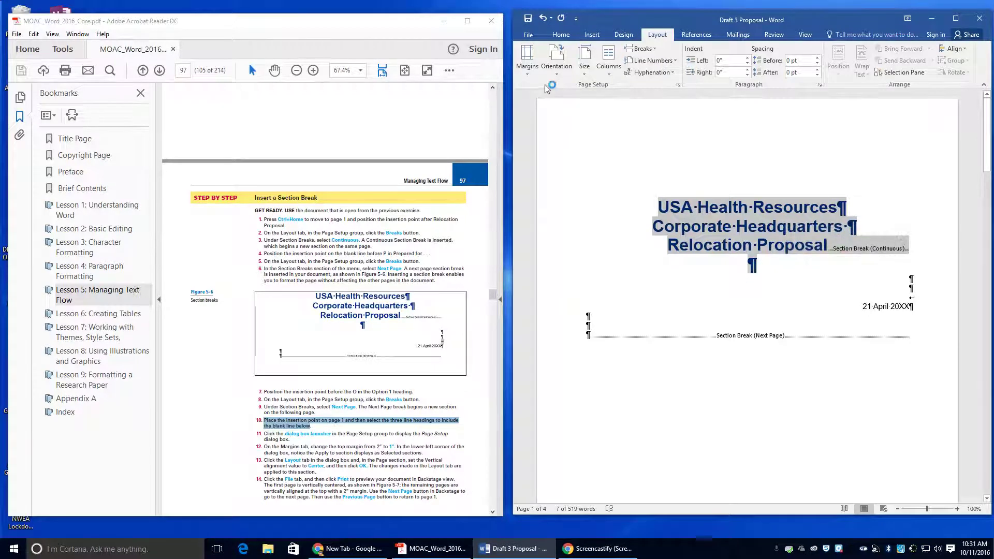
pyautogui.click(678, 84)
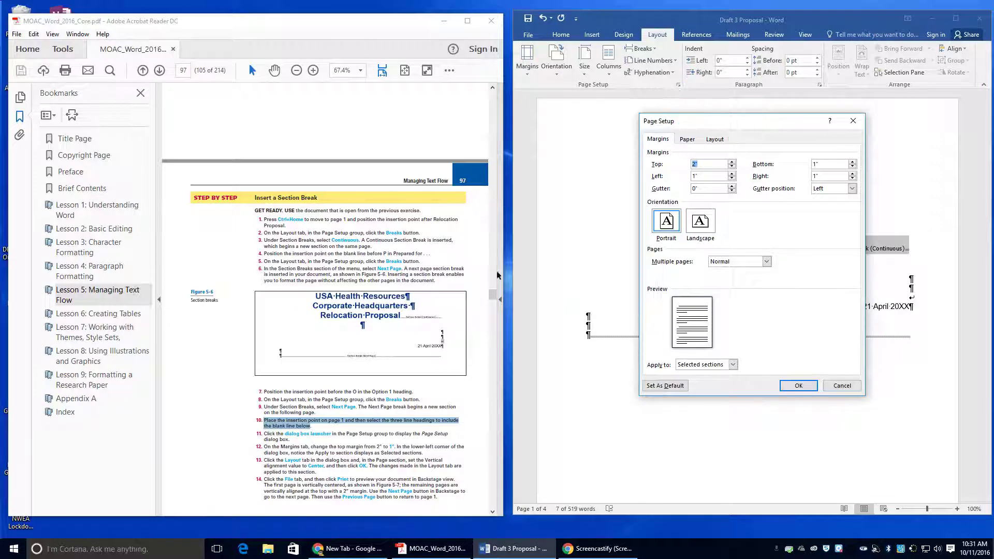
pyautogui.click(272, 435)
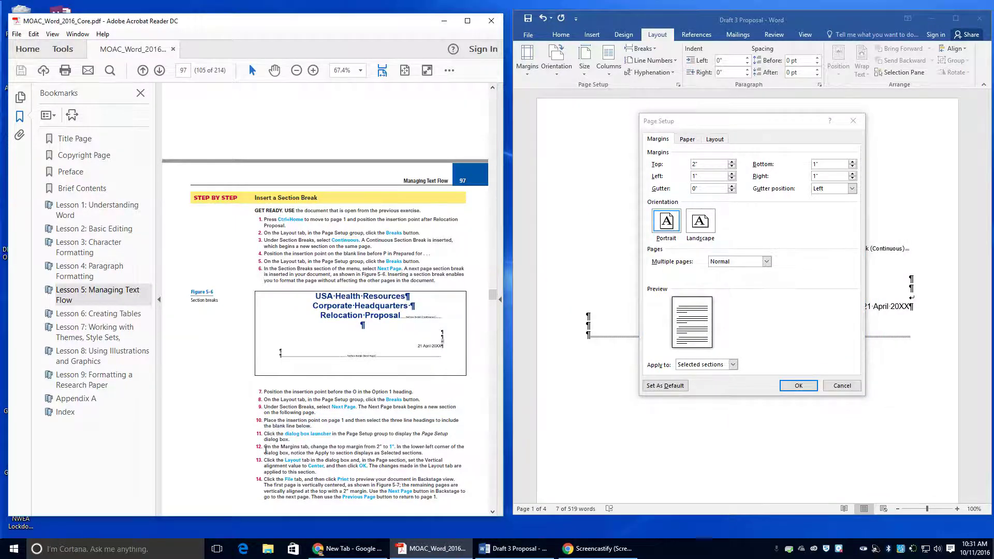
pyautogui.moveTo(264, 446); pyautogui.dragTo(306, 454)
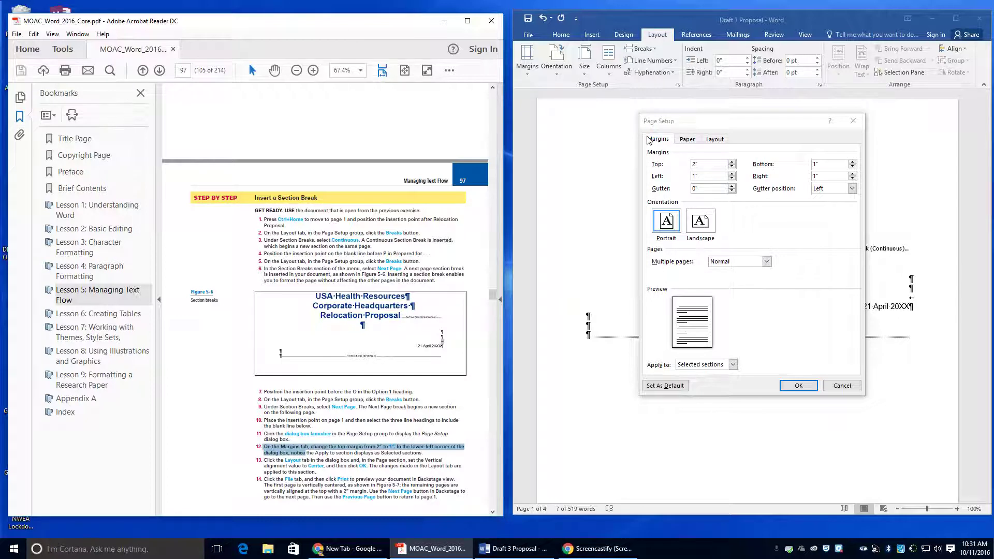
pyautogui.click(702, 165)
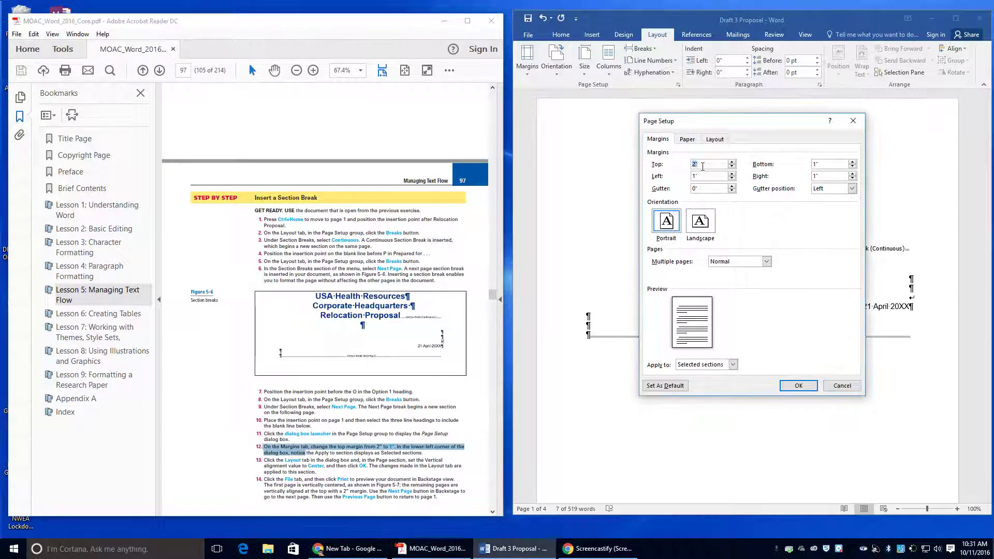
pyautogui.write('1')
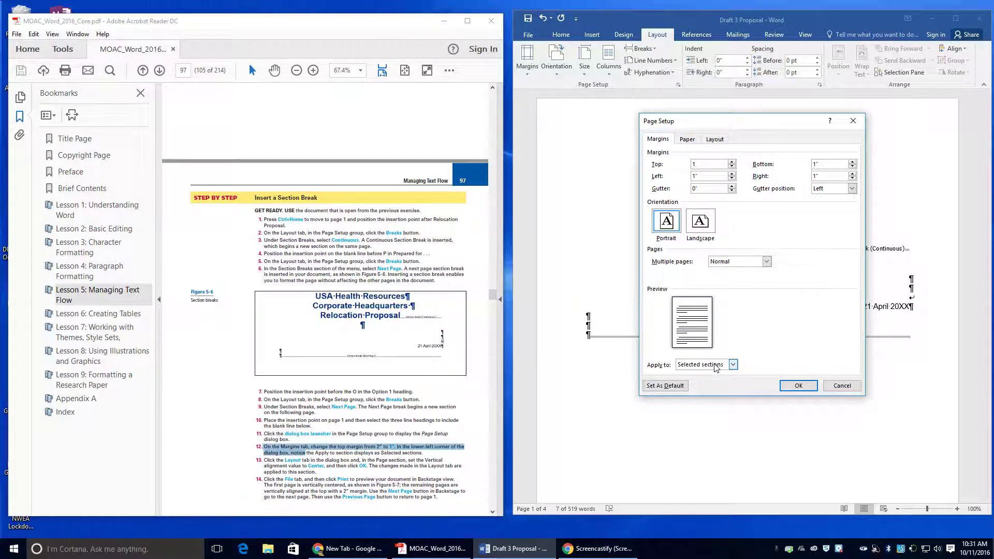
# - Set the selected sections' vertical alignment to Center and apply the page setup
pyautogui.click(723, 145)
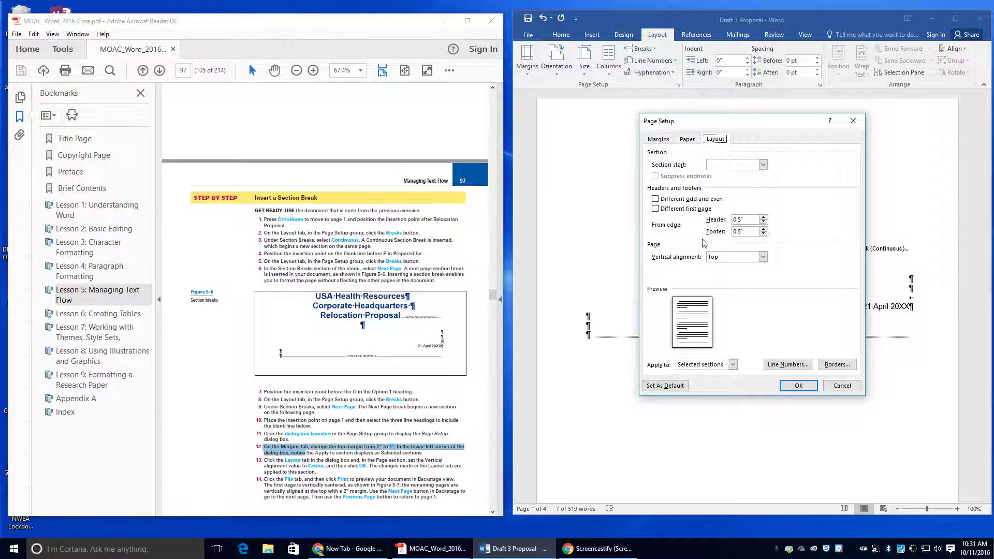
pyautogui.click(763, 257)
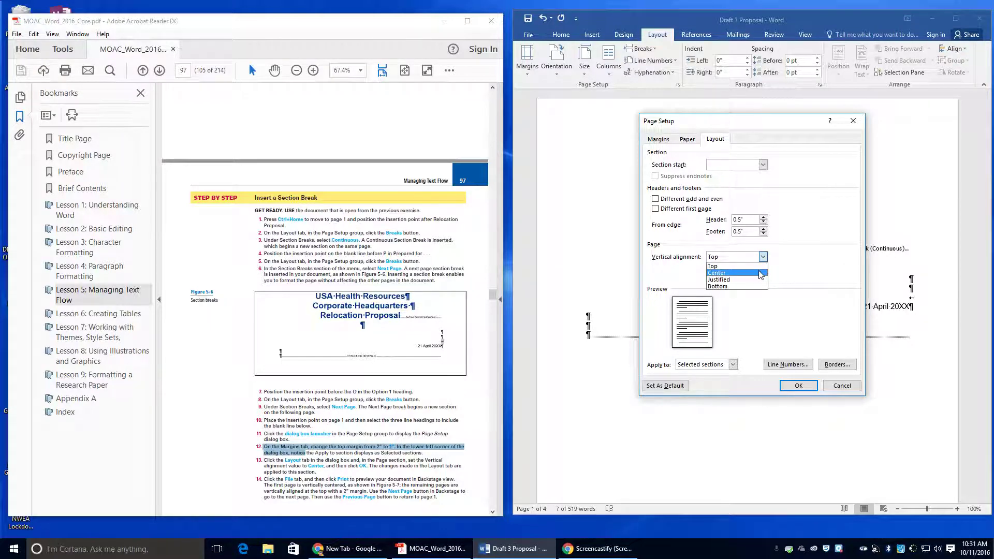
pyautogui.click(761, 273)
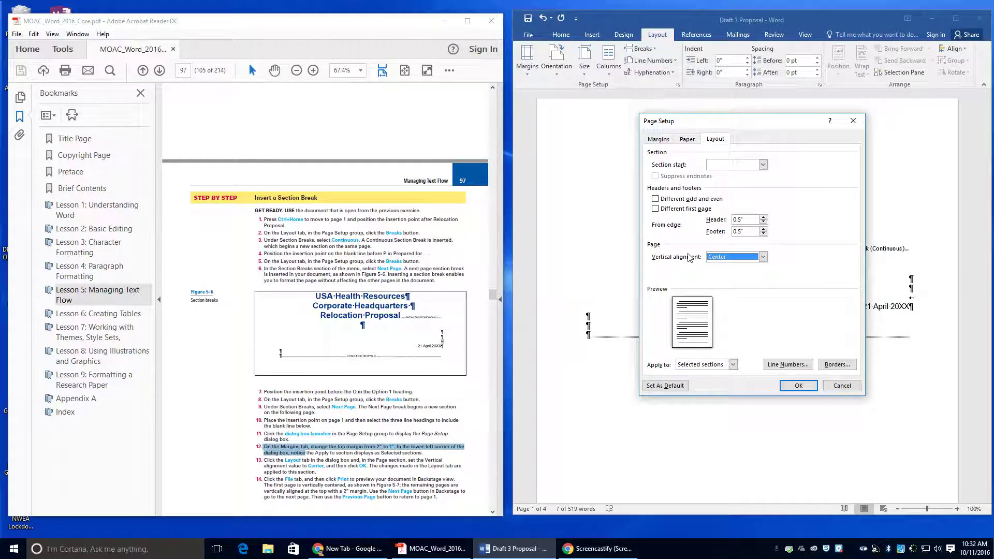
pyautogui.click(798, 386)
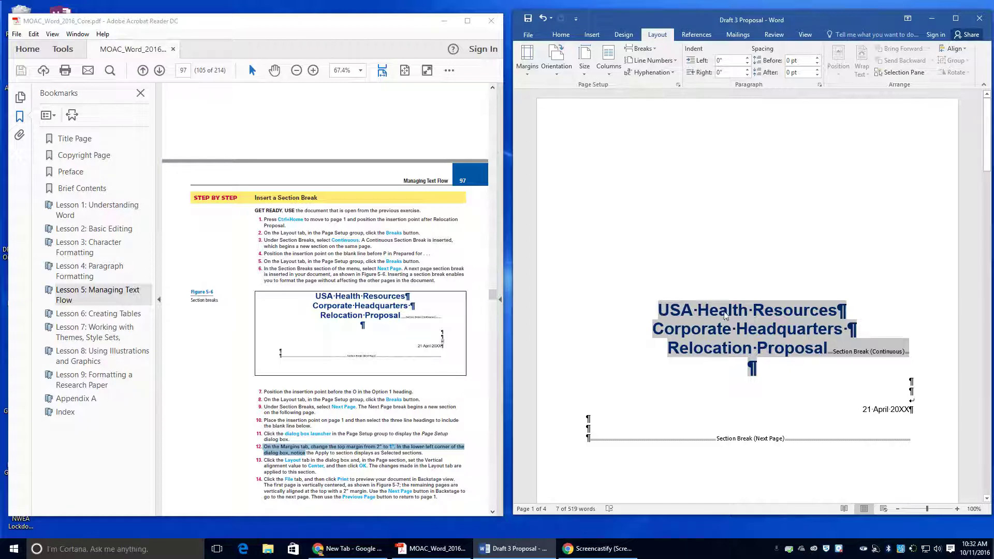
pyautogui.scroll(-3, 742, 328)
pyautogui.scroll(3, 751, 326)
# - Examine every page of the document in print preview, return to page 1, and find the textbook's next instructions
pyautogui.click(528, 34)
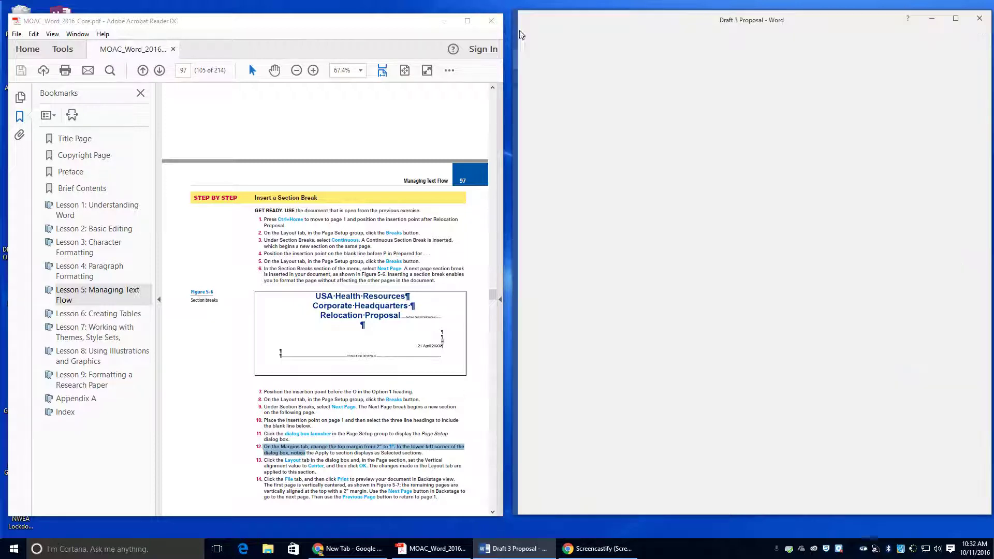
pyautogui.click(538, 159)
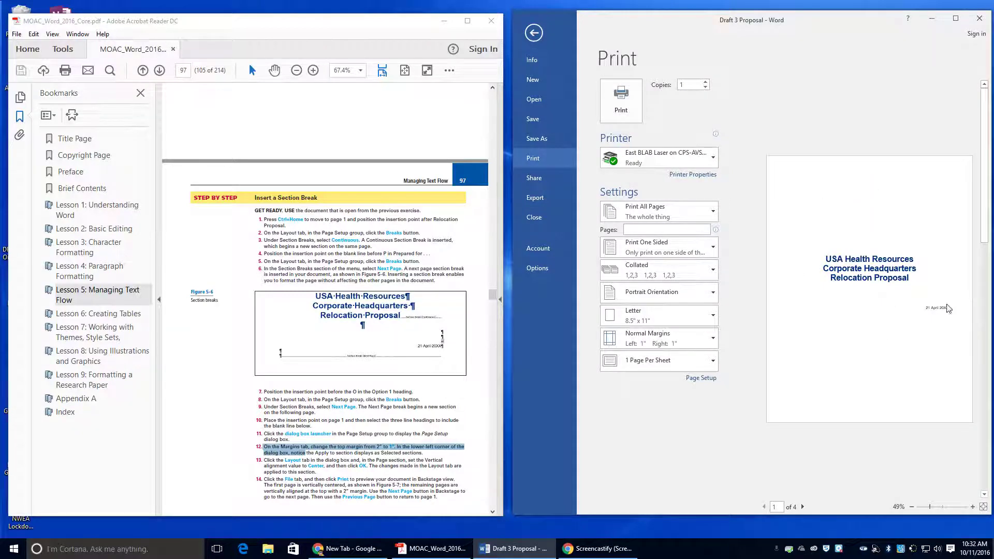
pyautogui.scroll(-1, 404, 441)
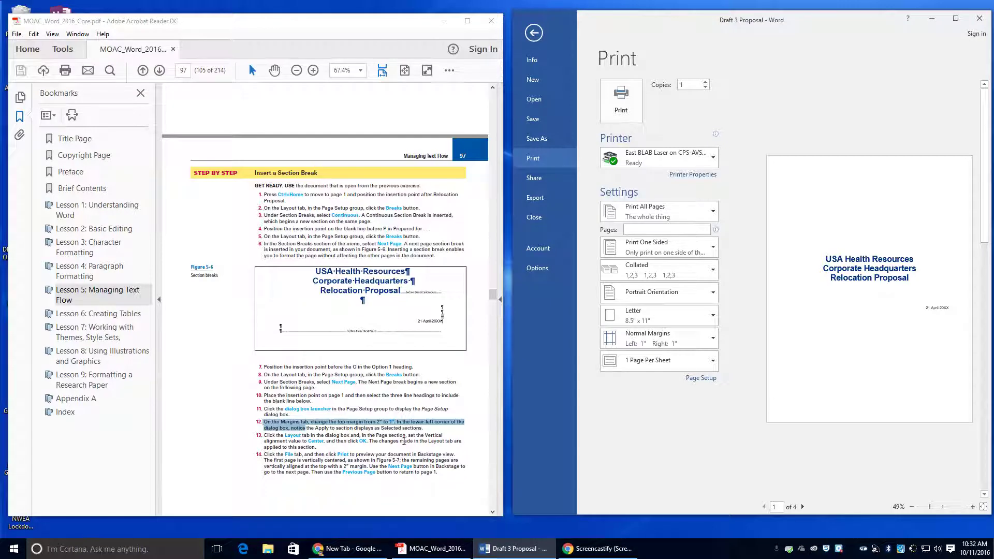
pyautogui.scroll(-2, 874, 344)
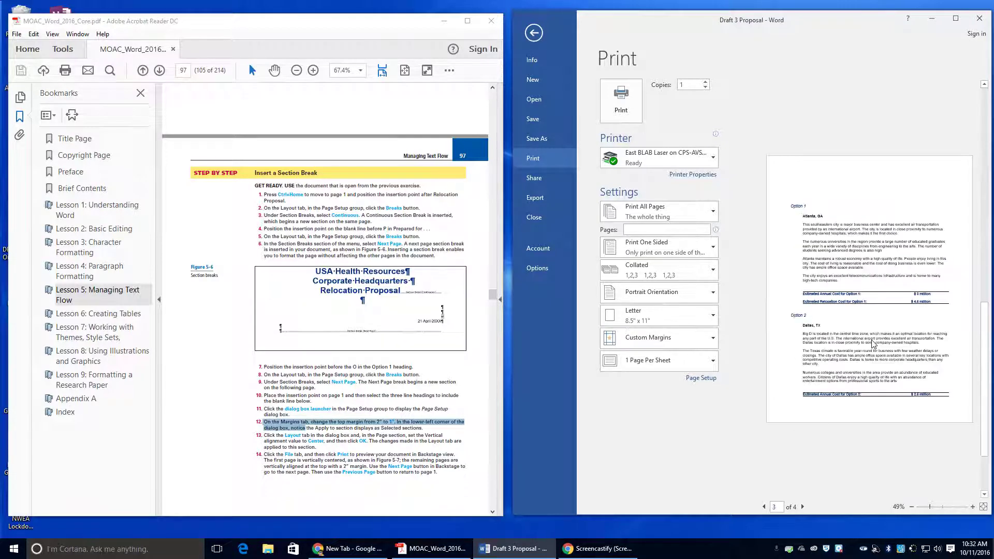
pyautogui.scroll(2, 874, 344)
pyautogui.scroll(-2, 874, 344)
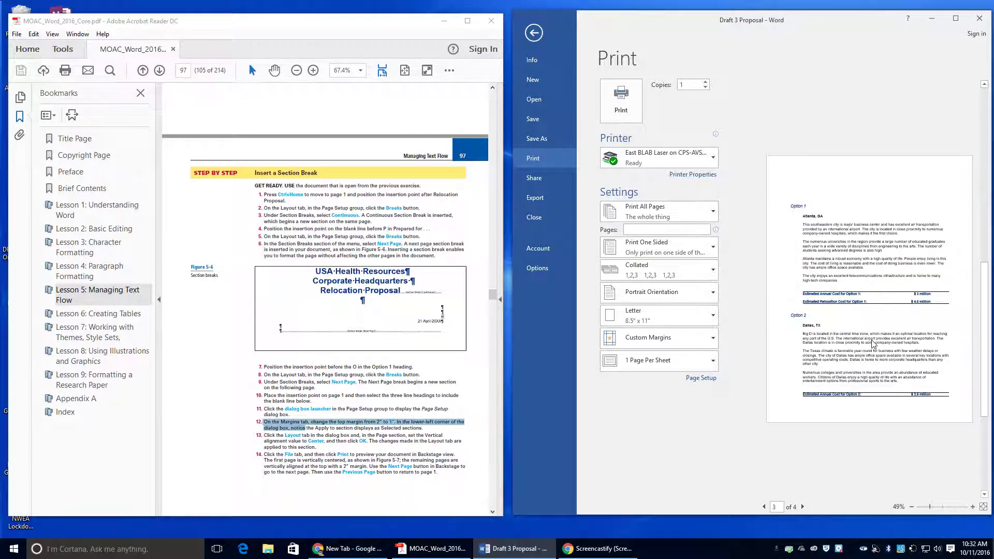
pyautogui.scroll(-1, 874, 344)
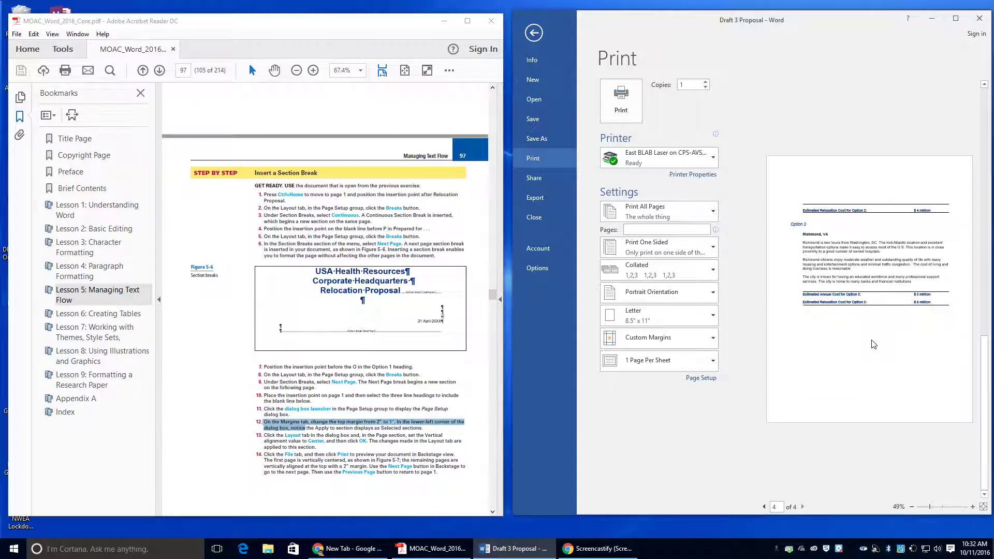
pyautogui.scroll(2, 874, 345)
pyautogui.scroll(1, 874, 344)
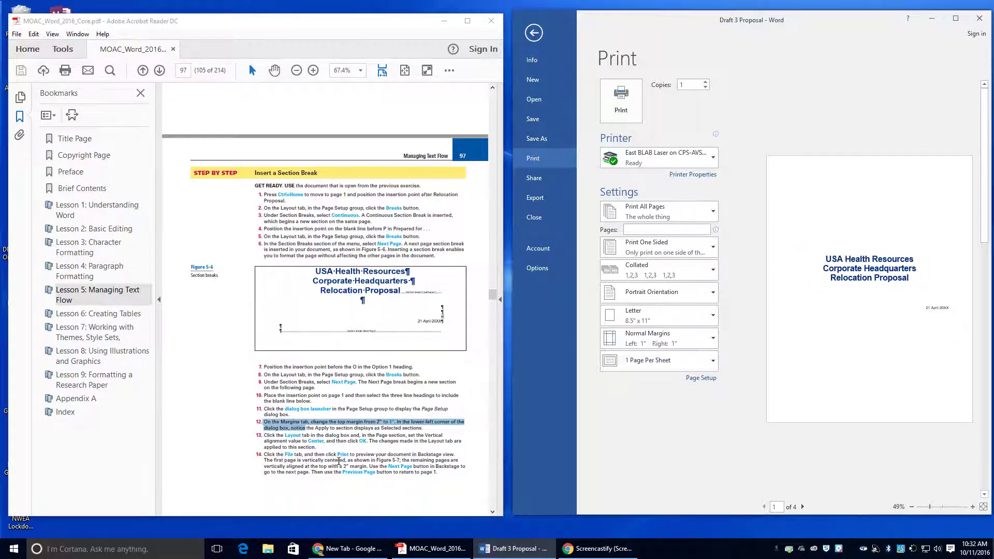
pyautogui.scroll(-5, 339, 461)
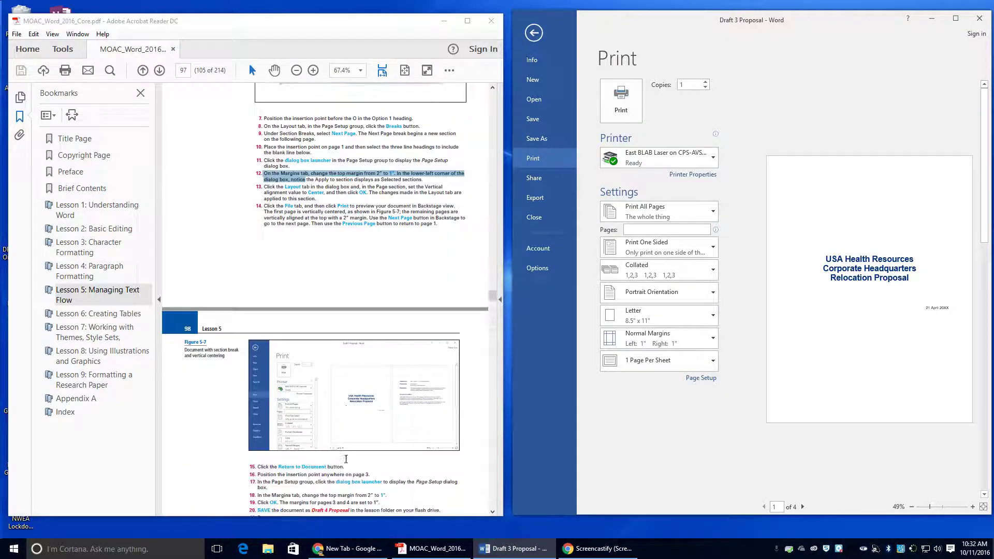
# - Close the print preview and place the insertion point on page 3 of the document
pyautogui.click(538, 35)
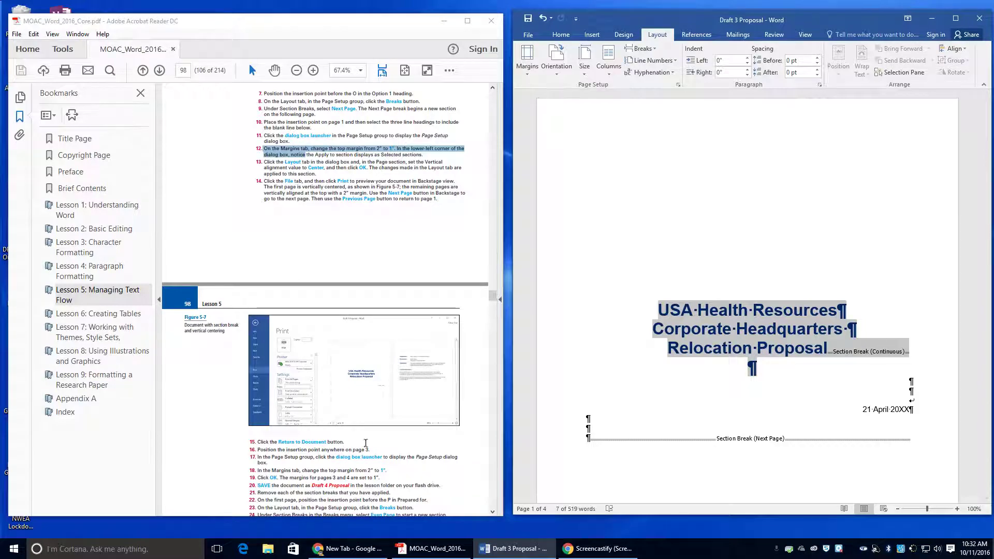
pyautogui.scroll(-3, 725, 268)
pyautogui.scroll(-15, 725, 267)
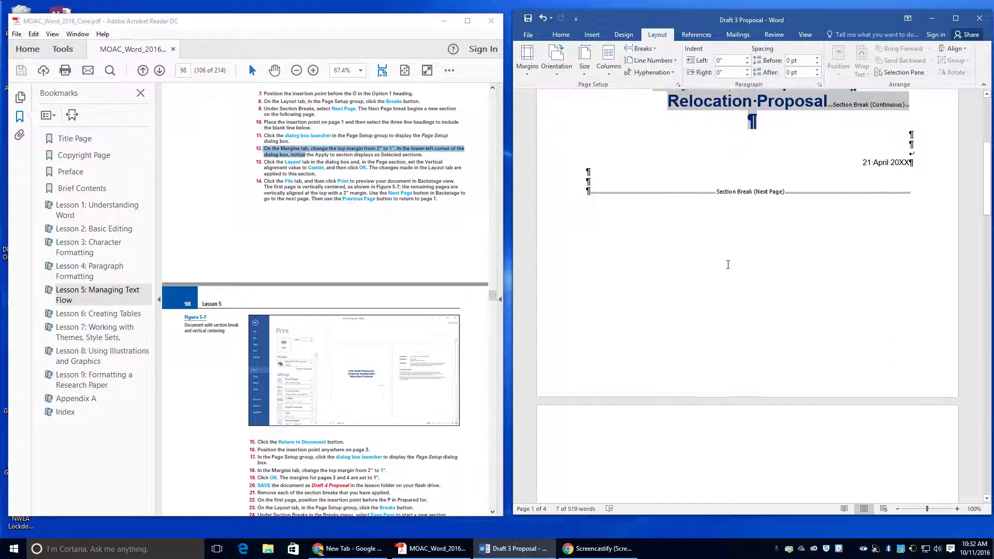
pyautogui.scroll(-8, 728, 265)
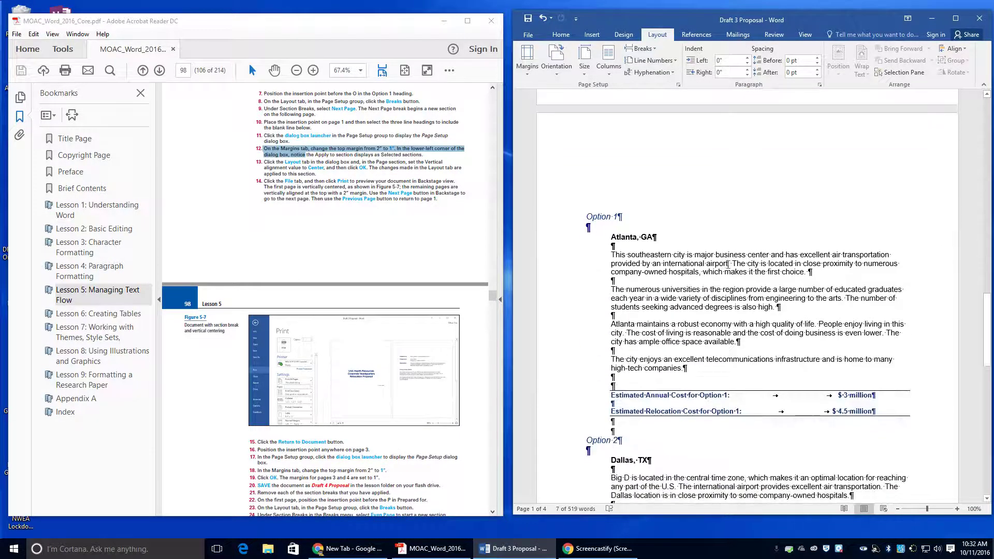
pyautogui.click(674, 221)
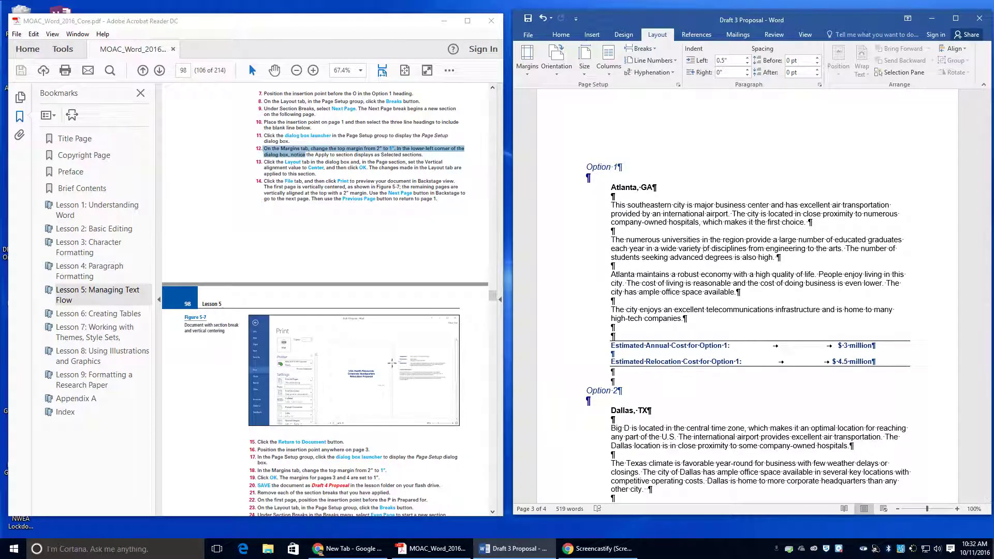
# - Set the top margin of the page 3 section to 1" in the page setup and apply it to this section
pyautogui.scroll(-1, 456, 310)
pyautogui.scroll(-1, 622, 208)
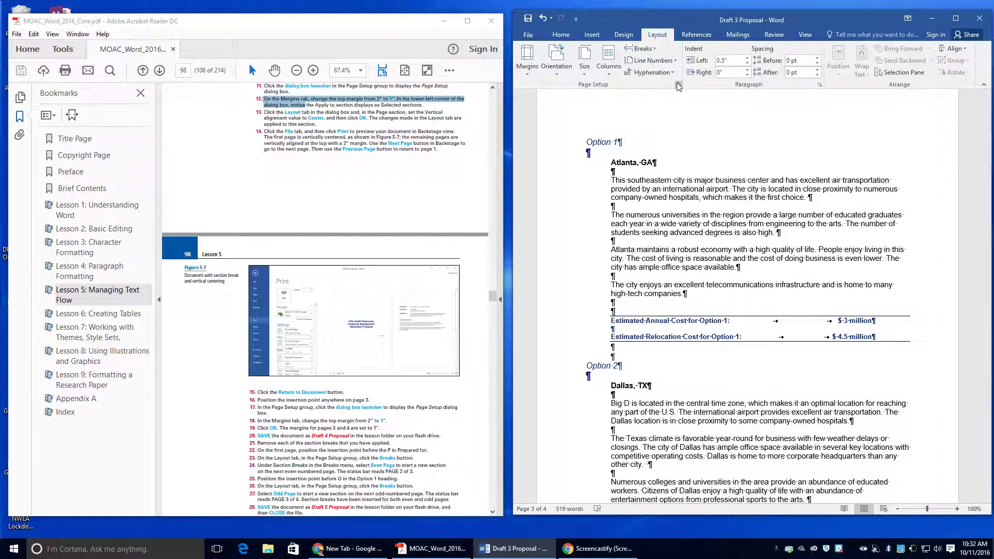
pyautogui.click(678, 85)
pyautogui.click(657, 140)
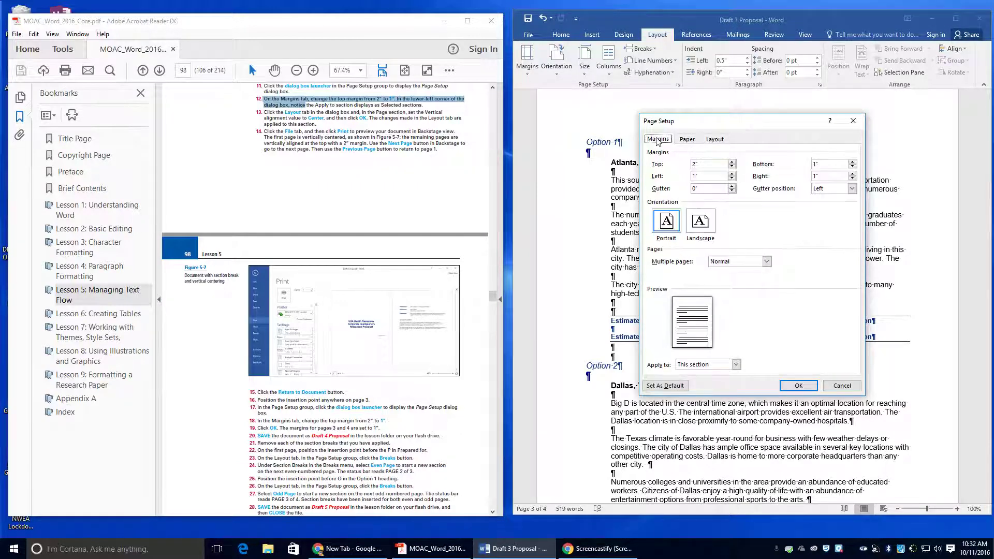
pyautogui.doubleClick(695, 165)
pyautogui.write('1')
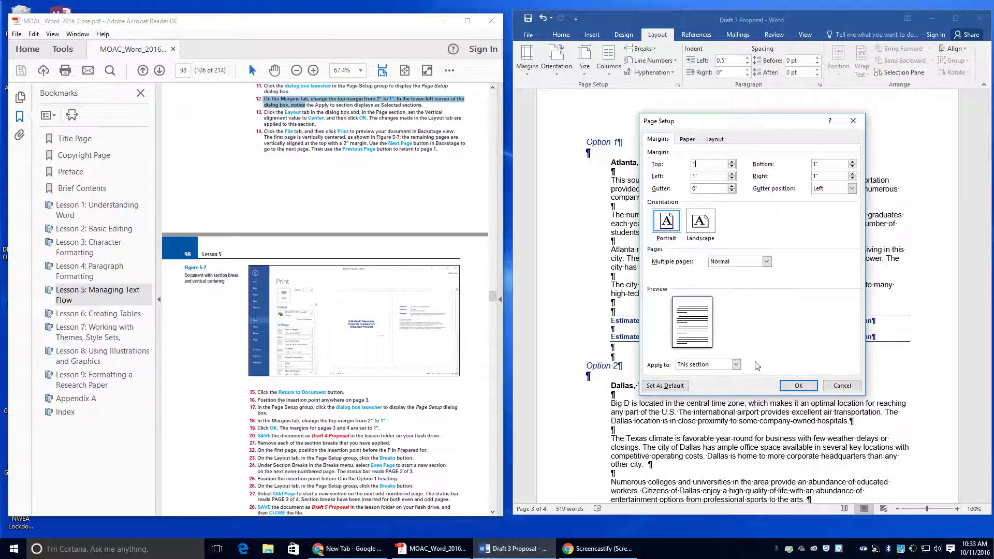
pyautogui.click(799, 388)
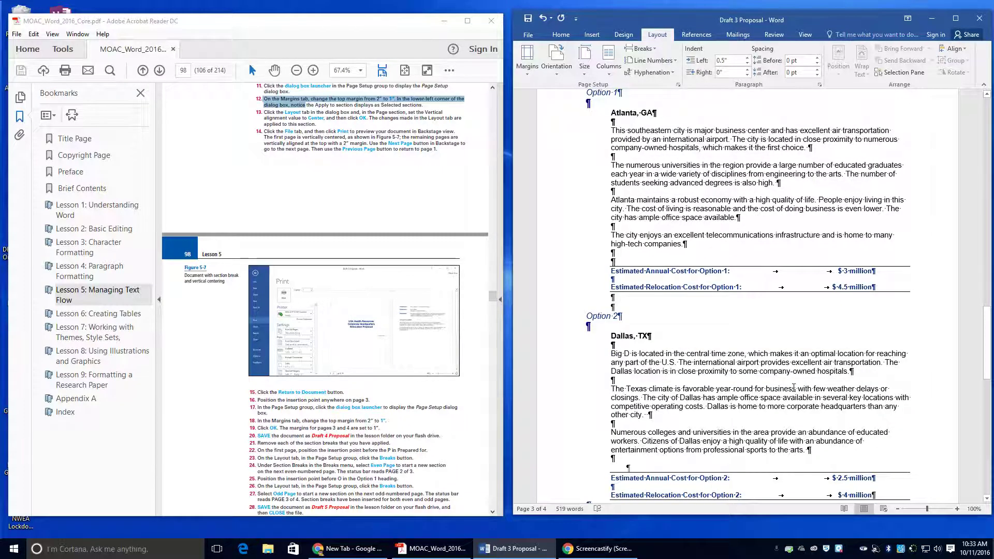
# - Examine the margins and section breaks across the document's pages
pyautogui.scroll(-10, 794, 388)
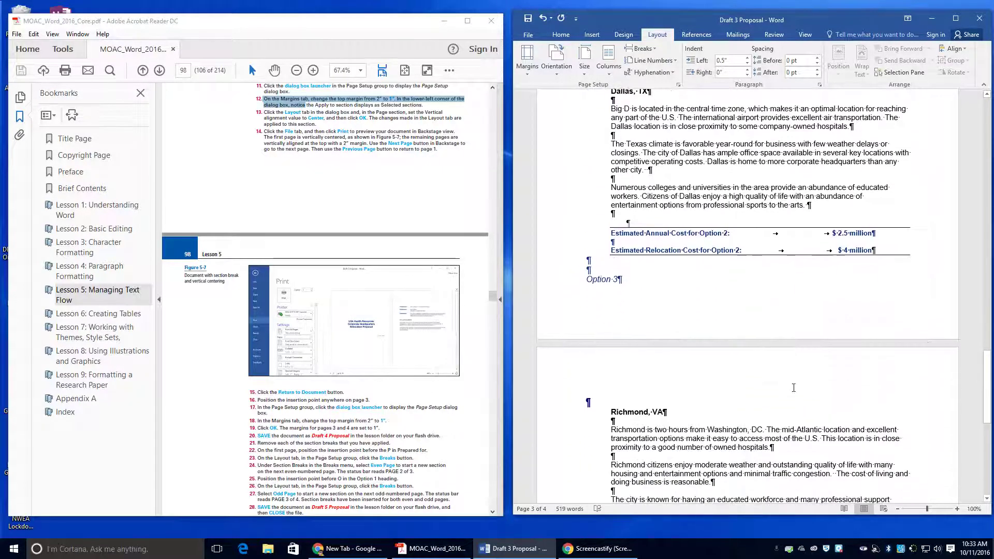
pyautogui.scroll(12, 794, 387)
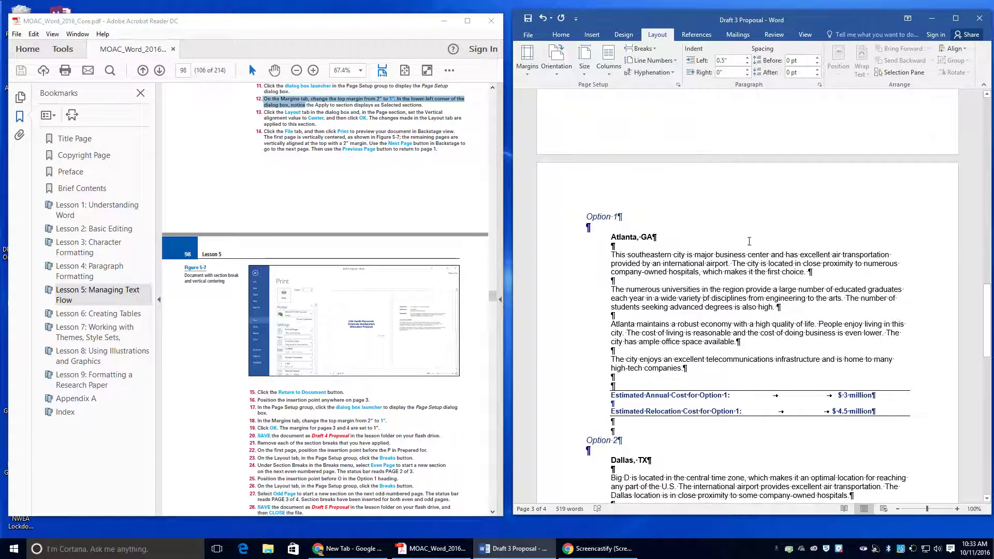
pyautogui.scroll(15, 645, 196)
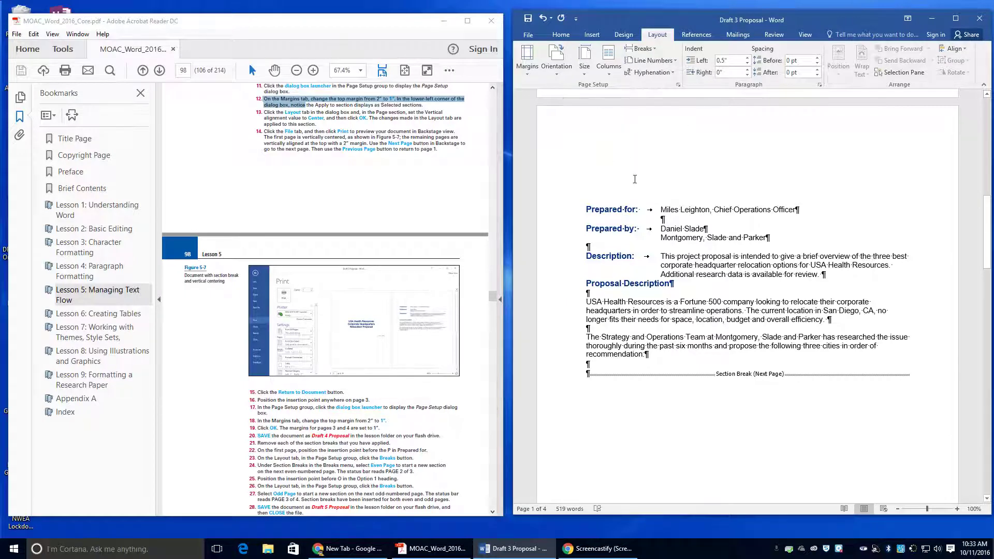
pyautogui.scroll(10, 635, 179)
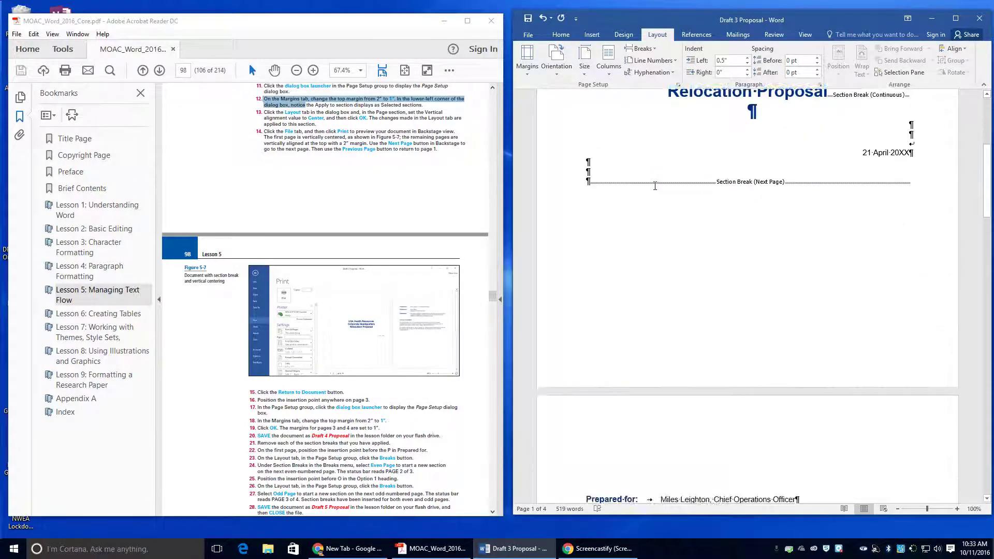
pyautogui.scroll(-12, 655, 186)
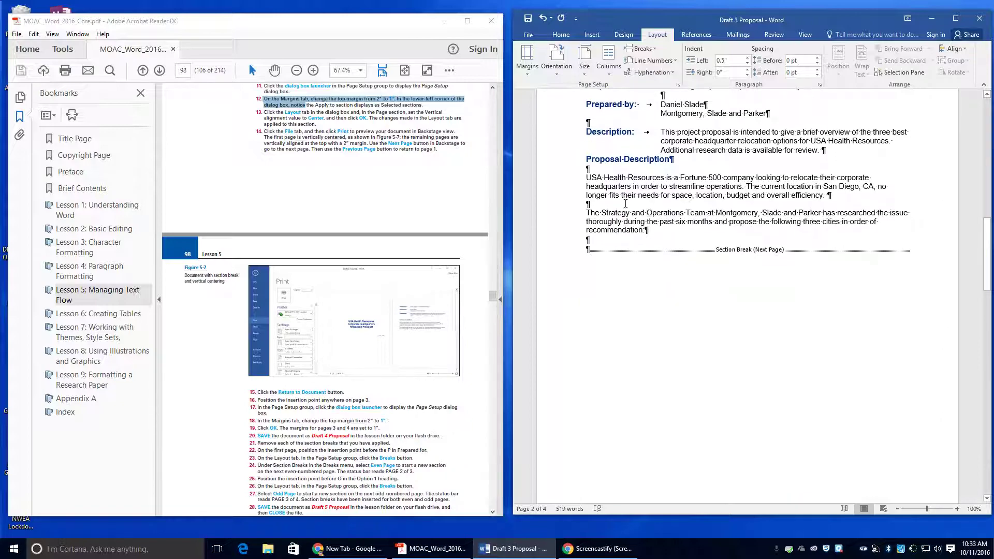
pyautogui.scroll(-15, 628, 129)
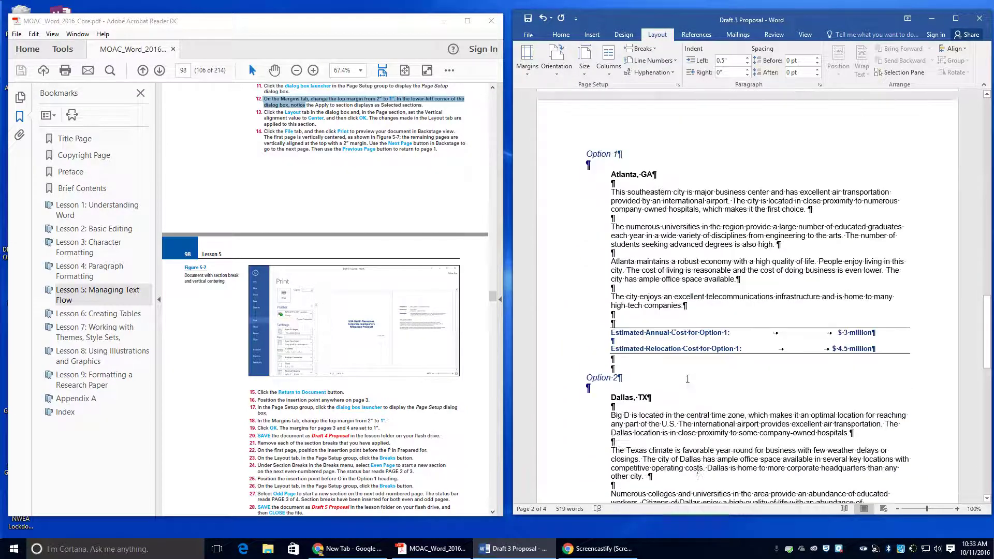
pyautogui.scroll(-7, 697, 372)
pyautogui.scroll(10, 563, 295)
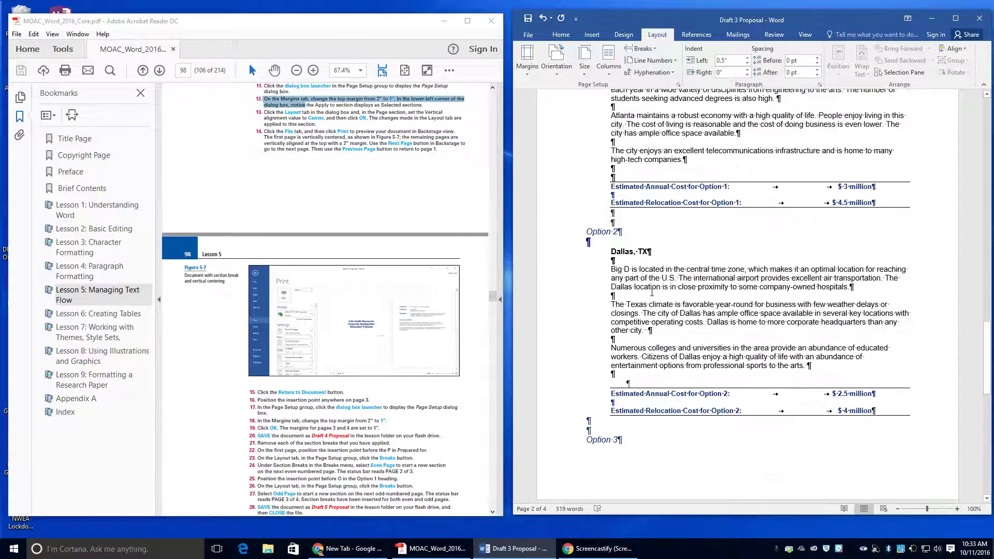
pyautogui.scroll(4, 563, 295)
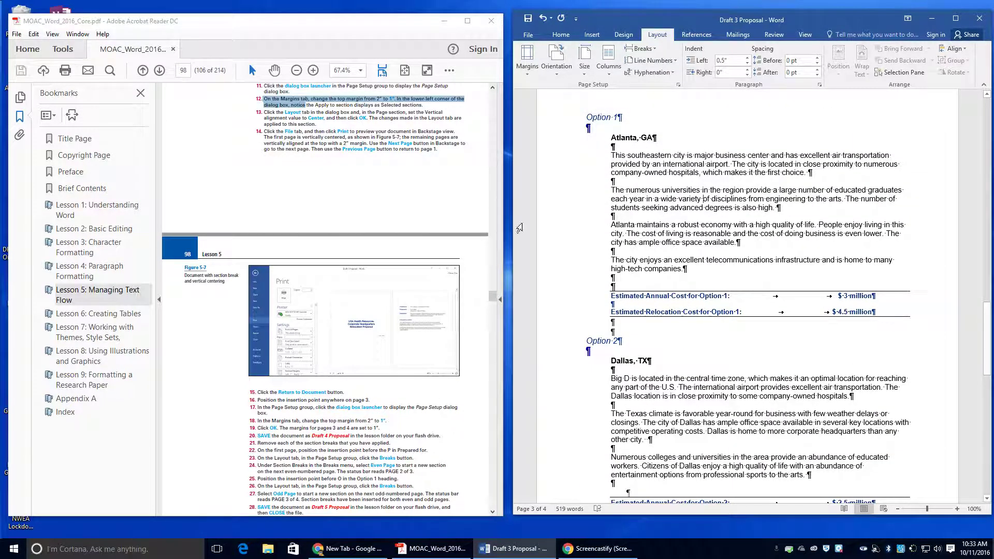
# - Save the document as Draft 4 Proposal in the Lesson 5 folder
pyautogui.click(528, 35)
pyautogui.click(548, 139)
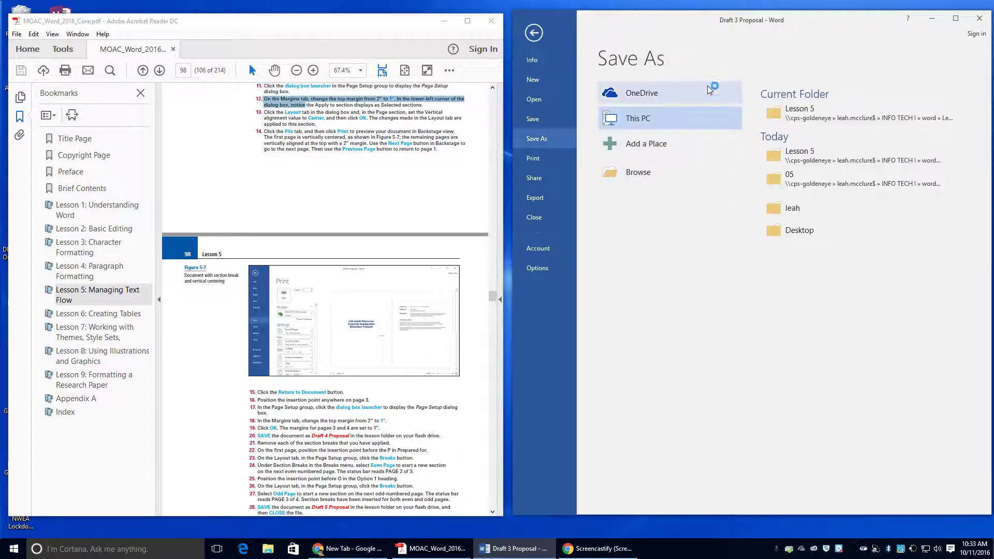
pyautogui.click(800, 112)
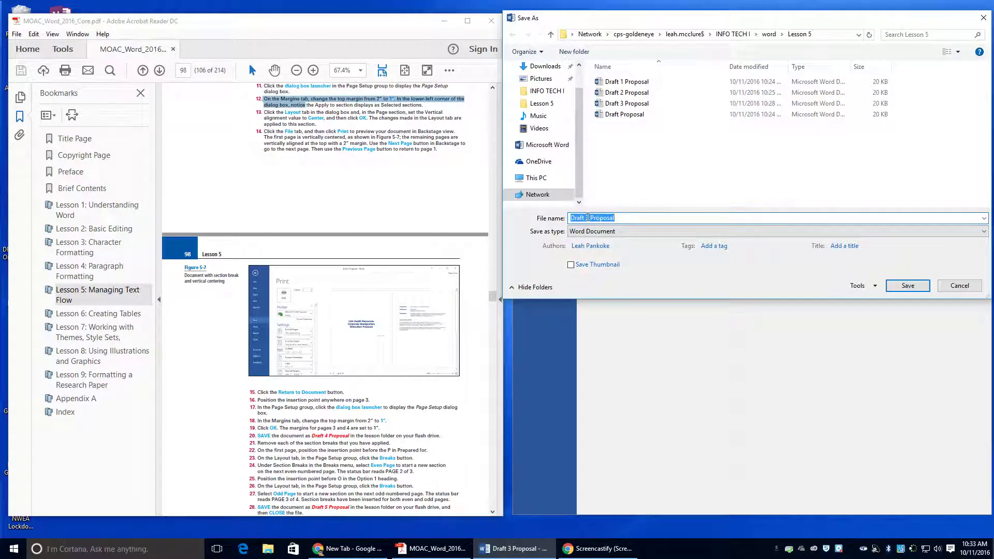
pyautogui.click(590, 218)
pyautogui.press('BackSpace')
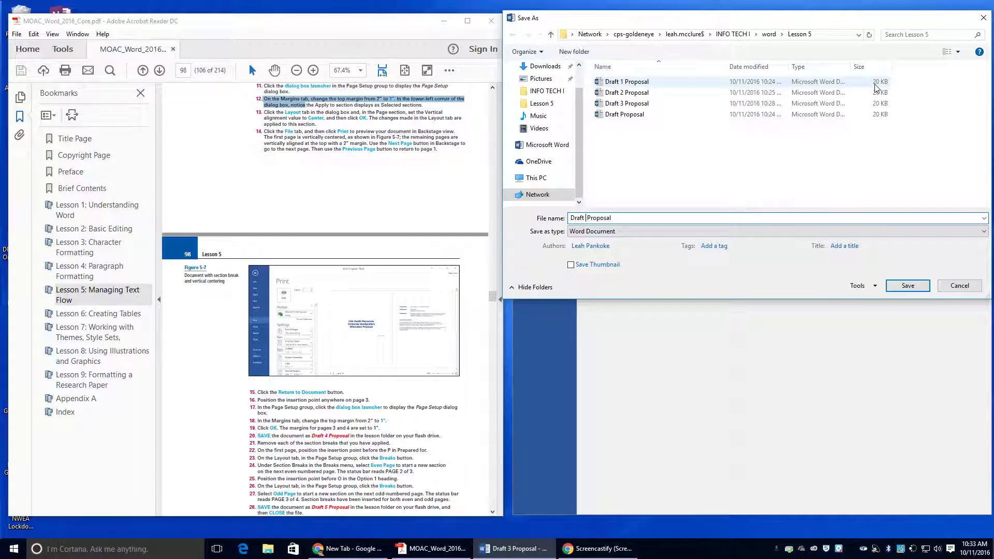
pyautogui.write('4')
pyautogui.click(909, 285)
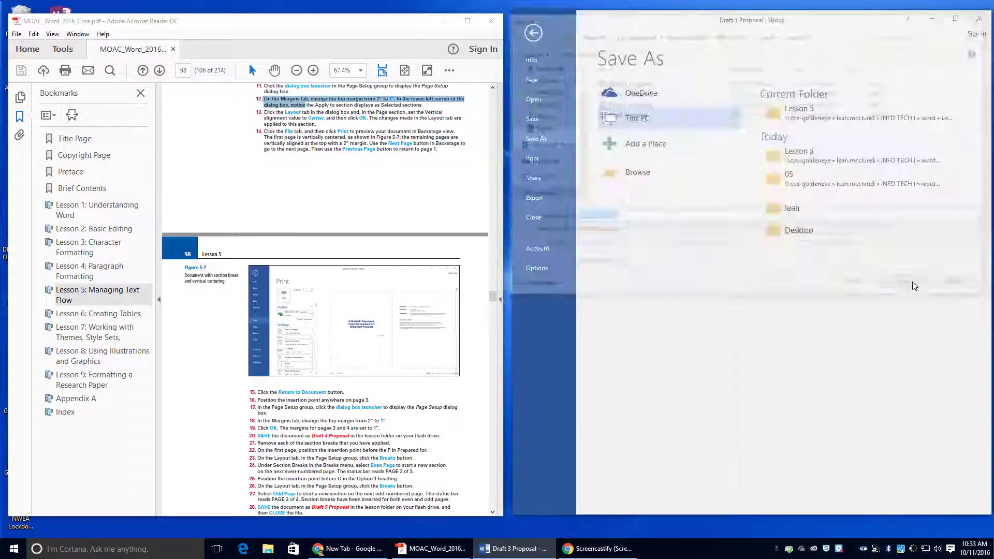
# - Delete the Next Page section break at the end of the Proposal Description text, before Option 1
pyautogui.scroll(-3, 394, 384)
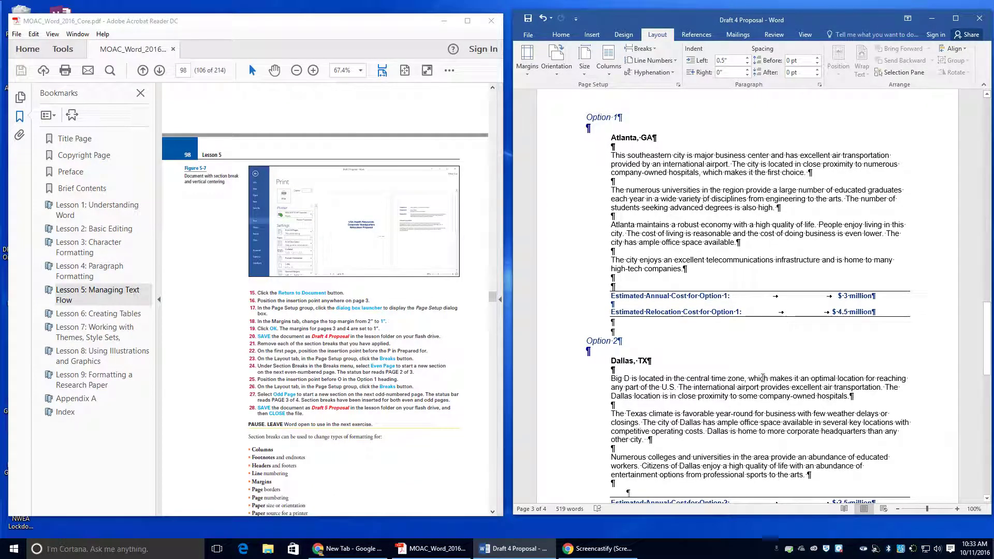
pyautogui.scroll(-4, 768, 380)
pyautogui.scroll(-12, 768, 380)
pyautogui.scroll(11, 756, 377)
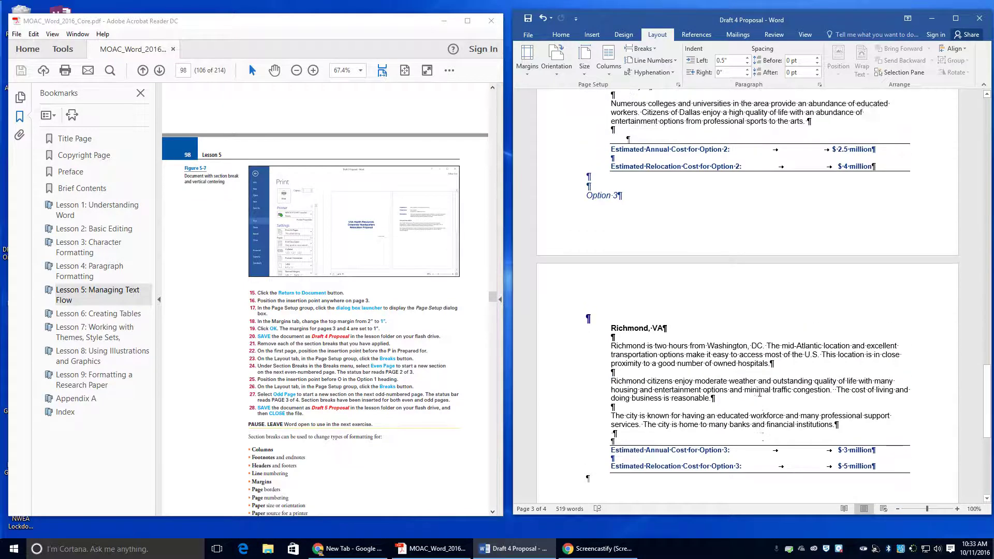
pyautogui.scroll(20, 755, 376)
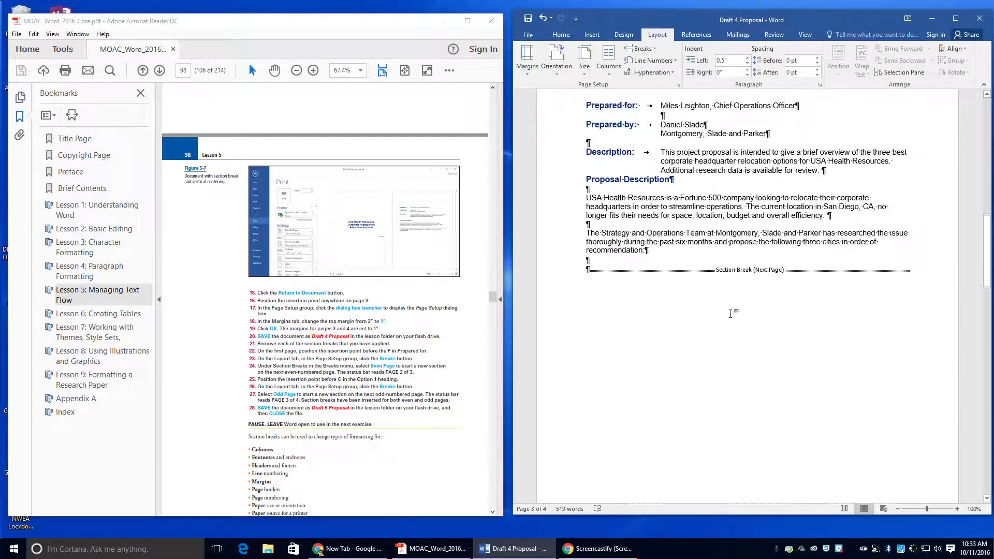
pyautogui.click(686, 275)
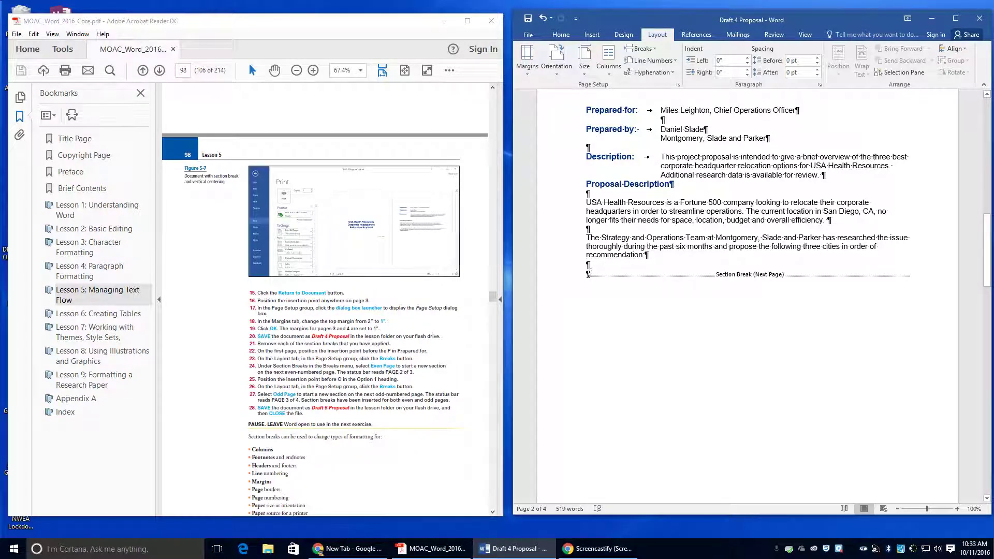
pyautogui.press('Delete')
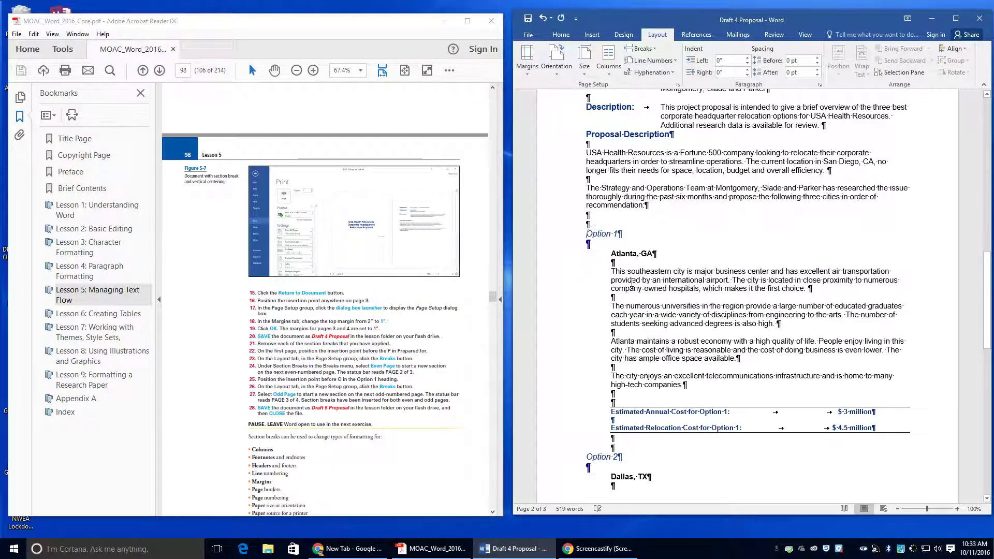
# - Delete the remaining section breaks on page 1, below the date and after the Relocation Proposal title line
pyautogui.scroll(15, 632, 282)
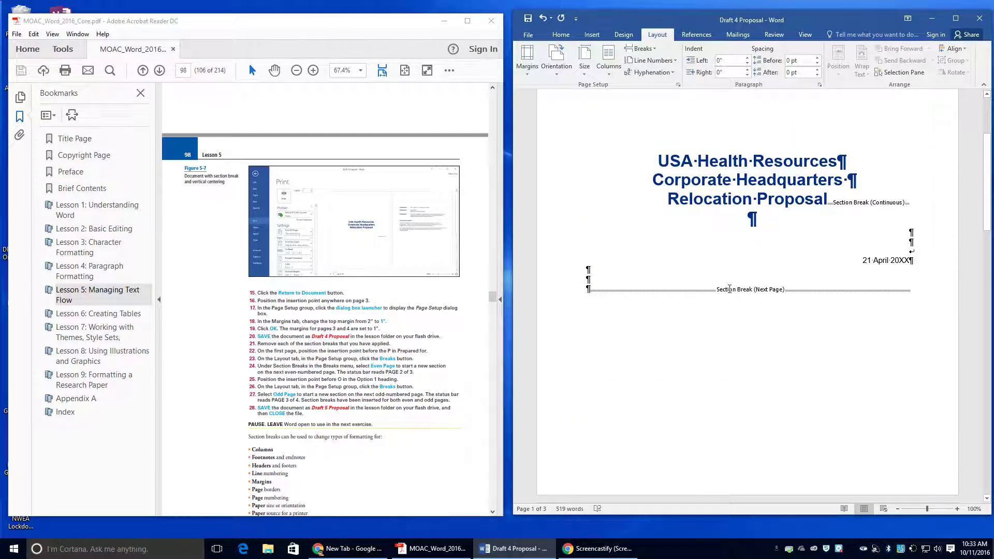
pyautogui.press('Delete')
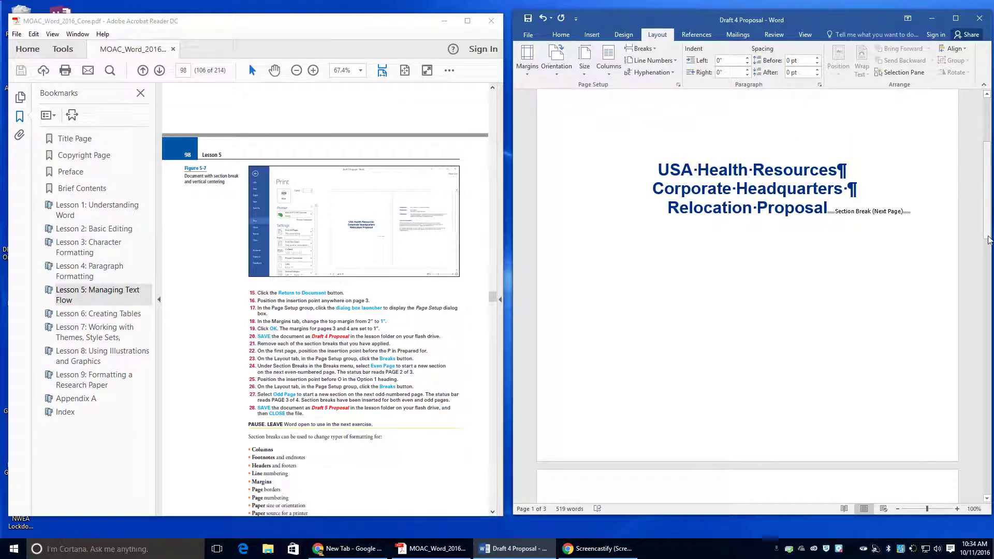
pyautogui.press('Delete')
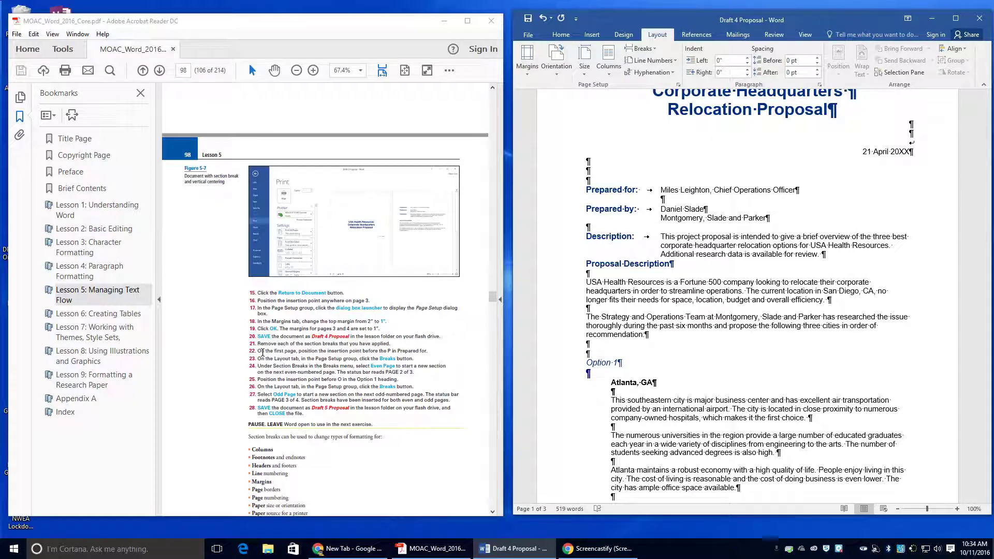
# - Insert an Even Page section break before the P in Prepared for on the first page
pyautogui.scroll(2, 277, 392)
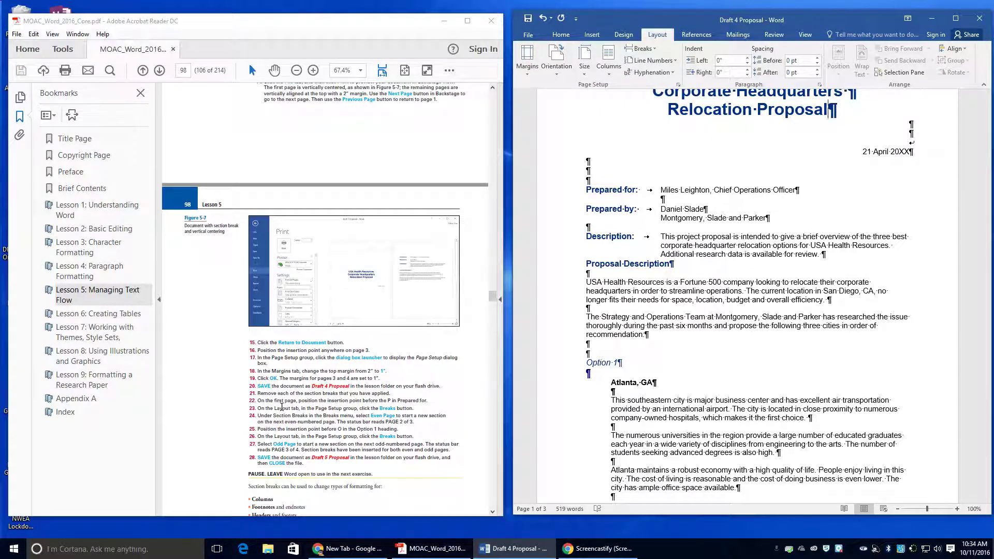
pyautogui.scroll(3, 601, 326)
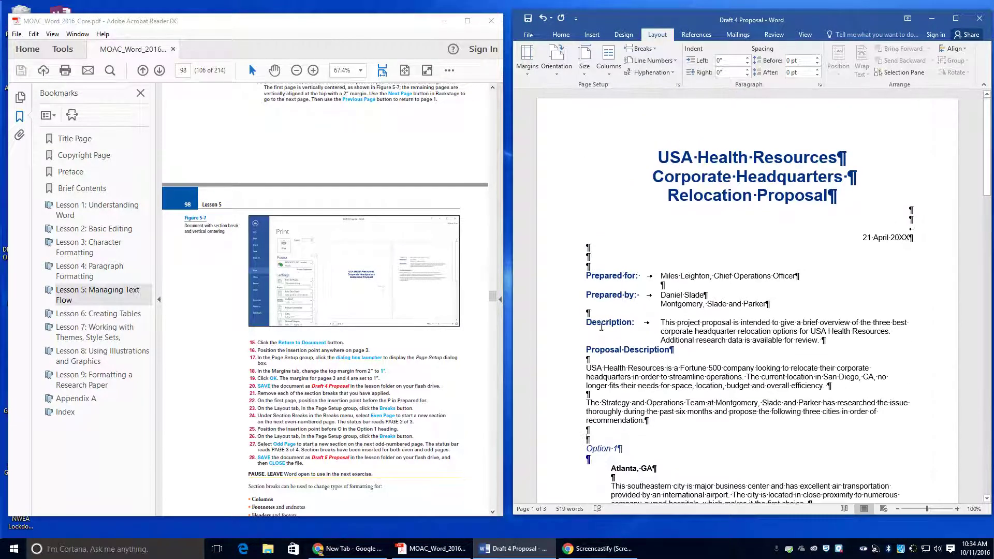
pyautogui.click(565, 277)
pyautogui.click(586, 276)
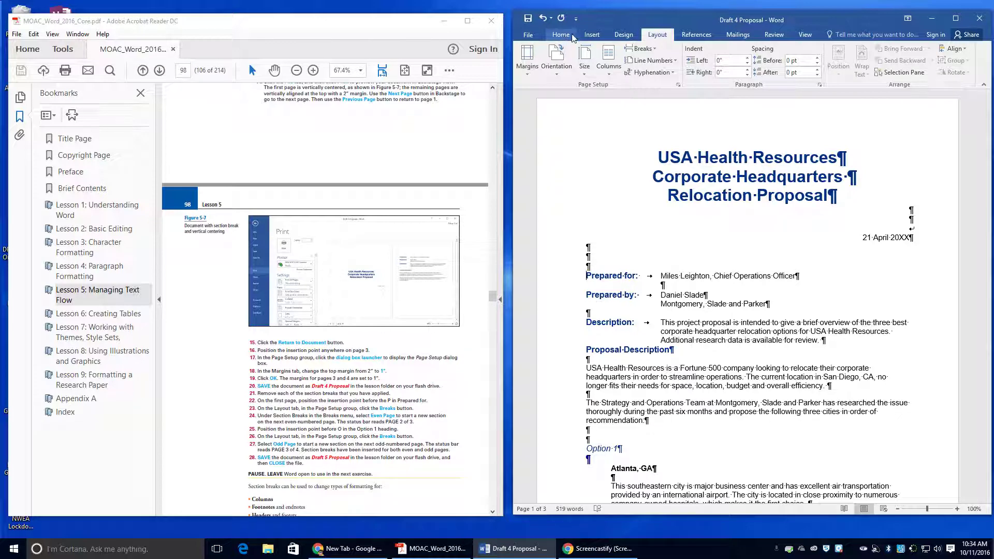
pyautogui.click(642, 49)
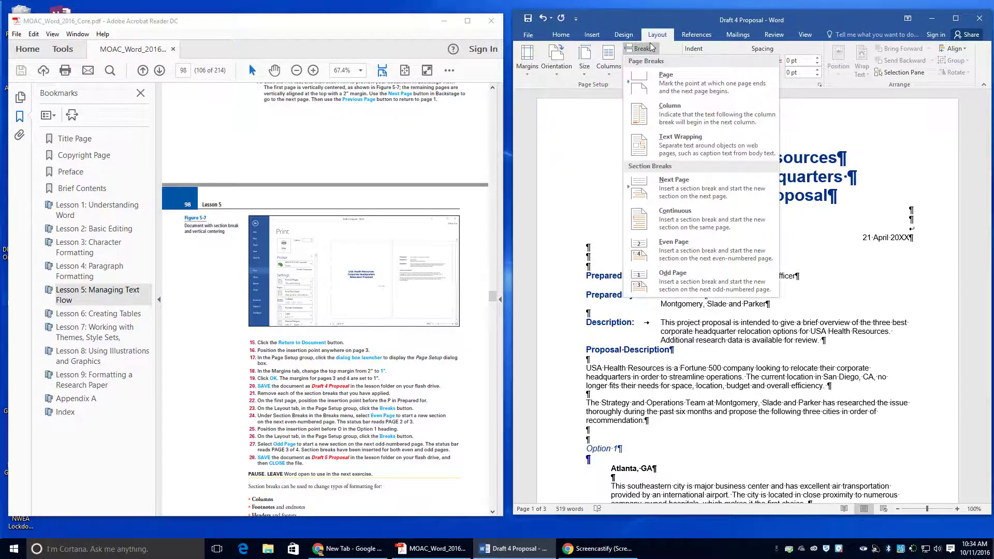
pyautogui.click(650, 257)
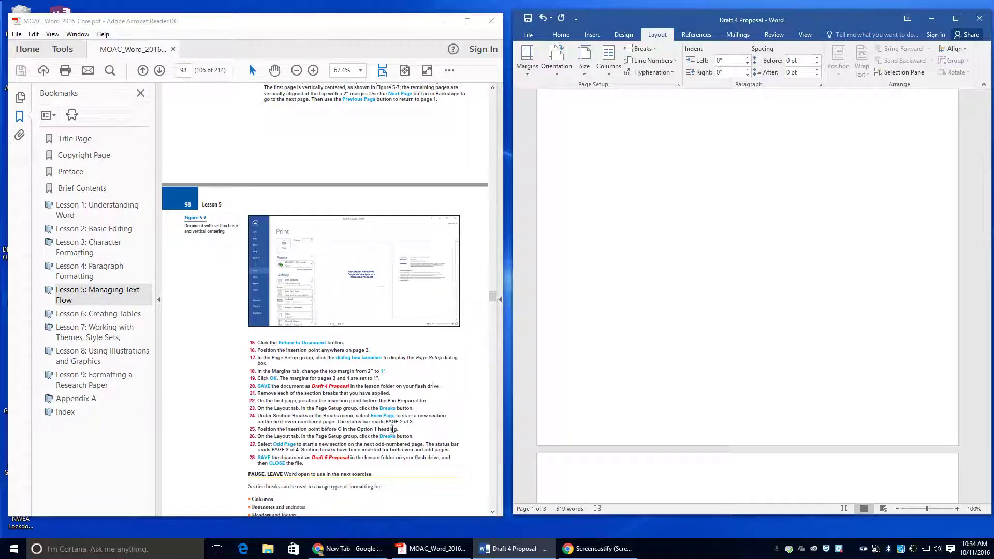
# - Insert an Odd Page section break before the O in the Option 1 heading
pyautogui.scroll(-5, 840, 332)
pyautogui.scroll(-8, 713, 369)
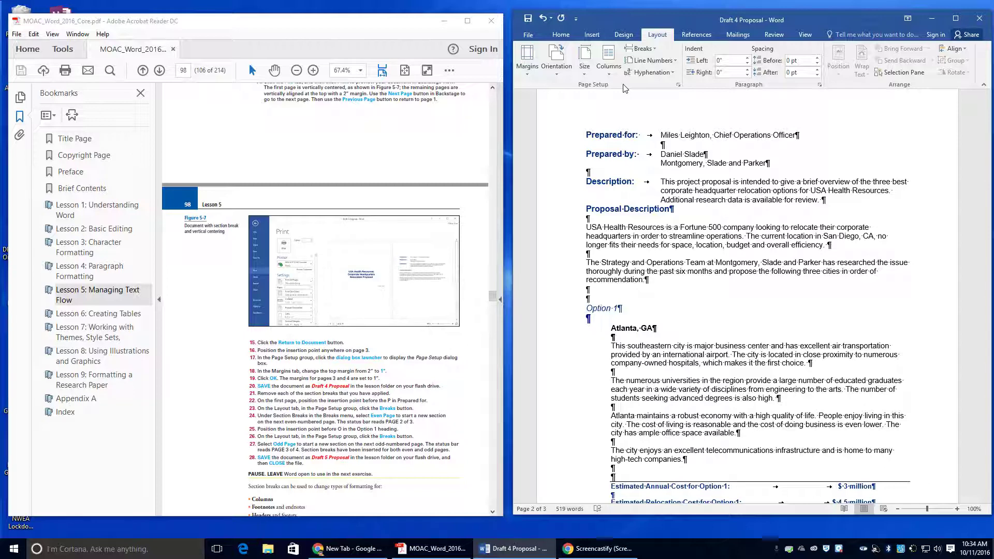
pyautogui.click(650, 50)
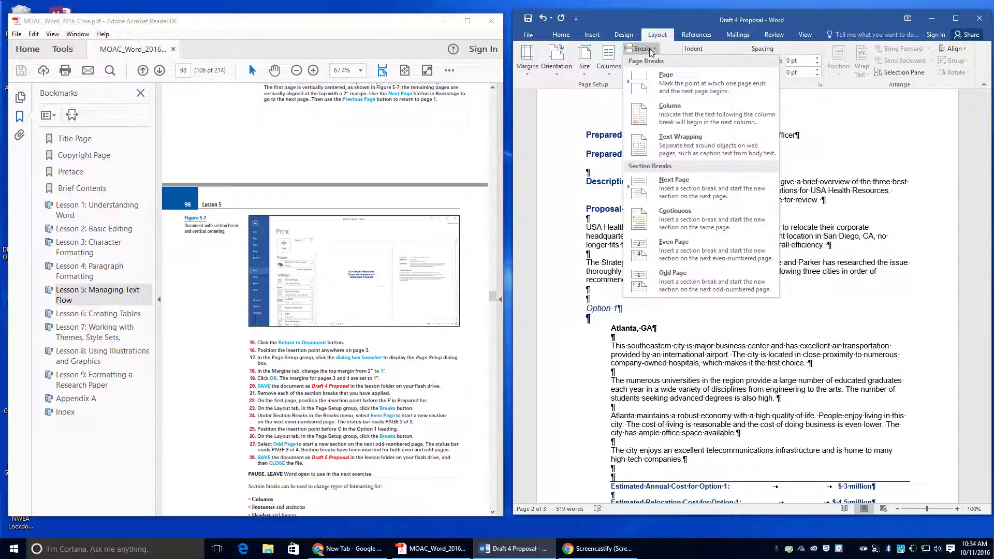
pyautogui.click(681, 284)
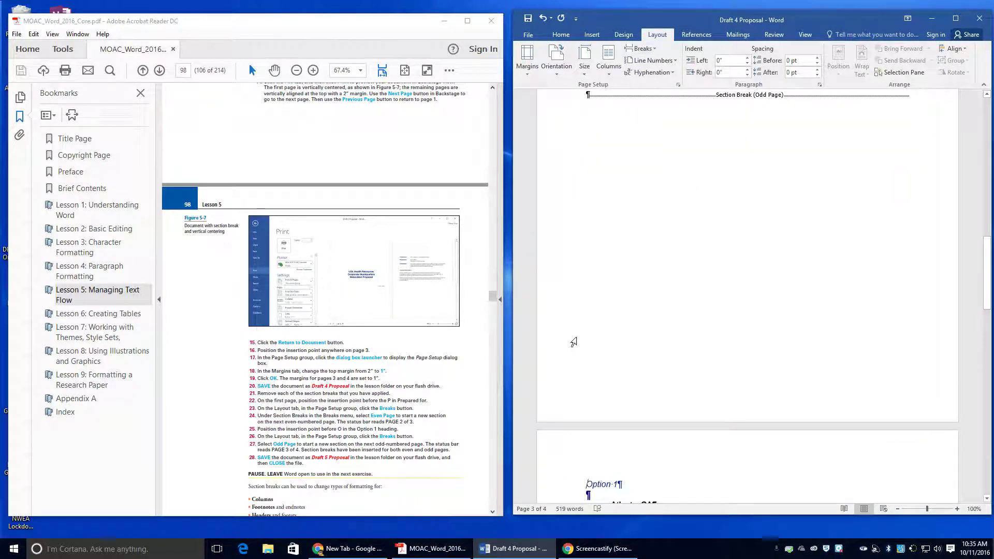
pyautogui.scroll(-5, 569, 344)
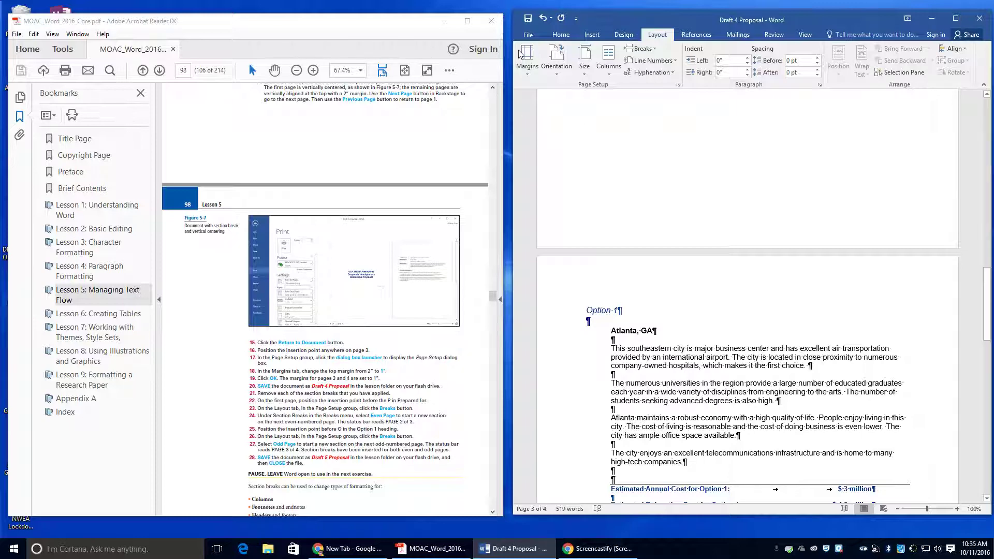
pyautogui.scroll(-7, 593, 205)
pyautogui.scroll(3, 593, 205)
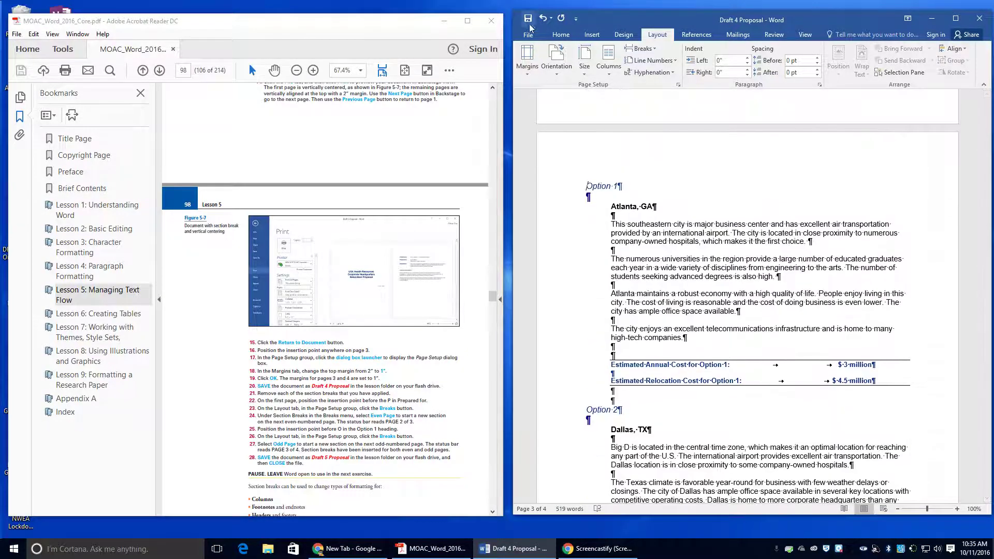
# - Save the document as Draft 5 Proposal in the Lesson 5 folder and close it
pyautogui.click(528, 34)
pyautogui.click(535, 138)
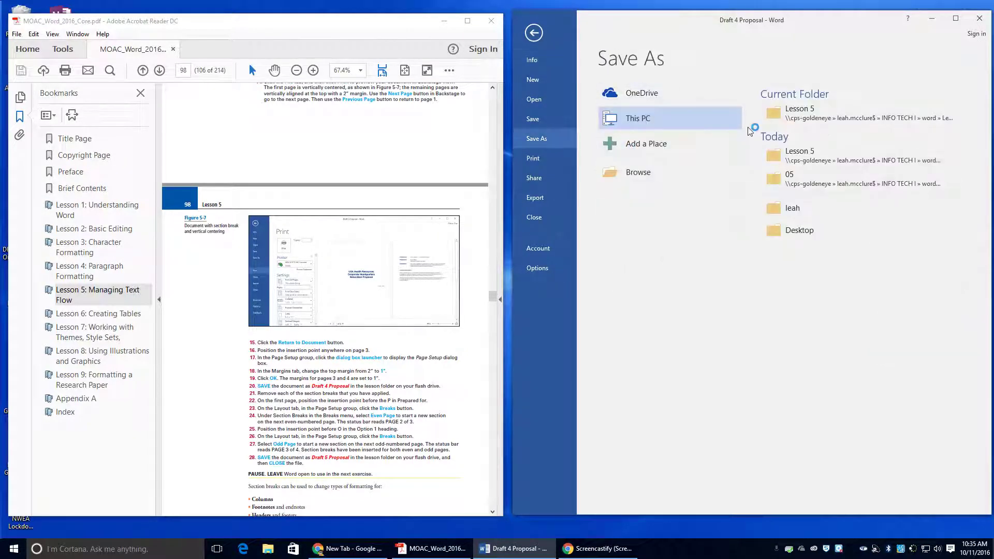
pyautogui.click(787, 115)
pyautogui.click(592, 215)
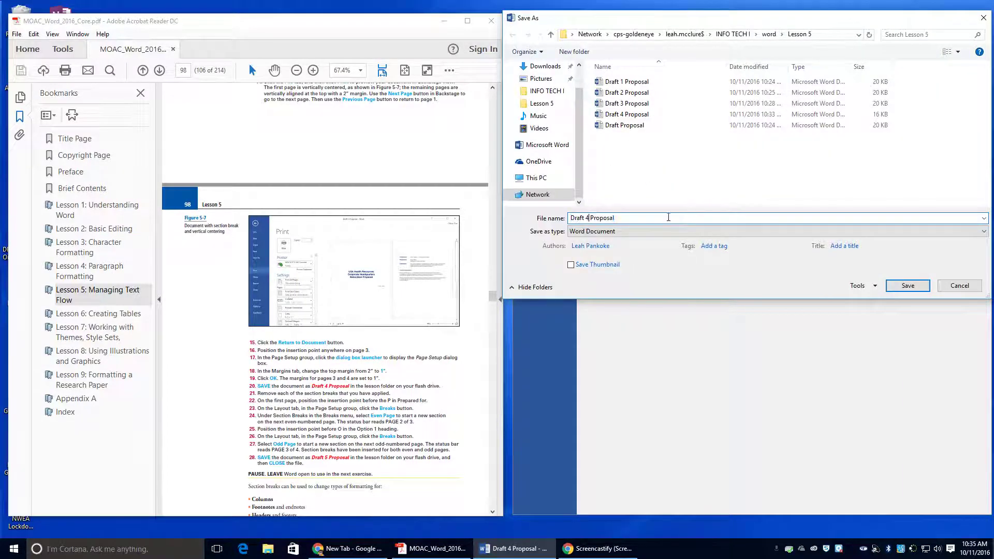
pyautogui.press('BackSpace')
pyautogui.write('5')
pyautogui.click(907, 286)
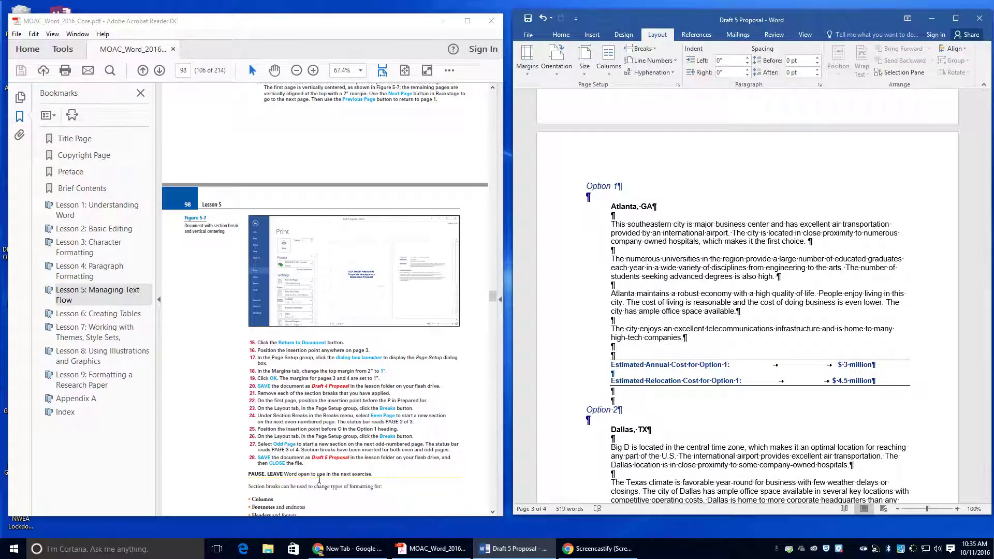
pyautogui.click(980, 21)
# - Open the Checking document from the 05 folder of the word data files under INFO TECH I
pyautogui.scroll(-6, 319, 307)
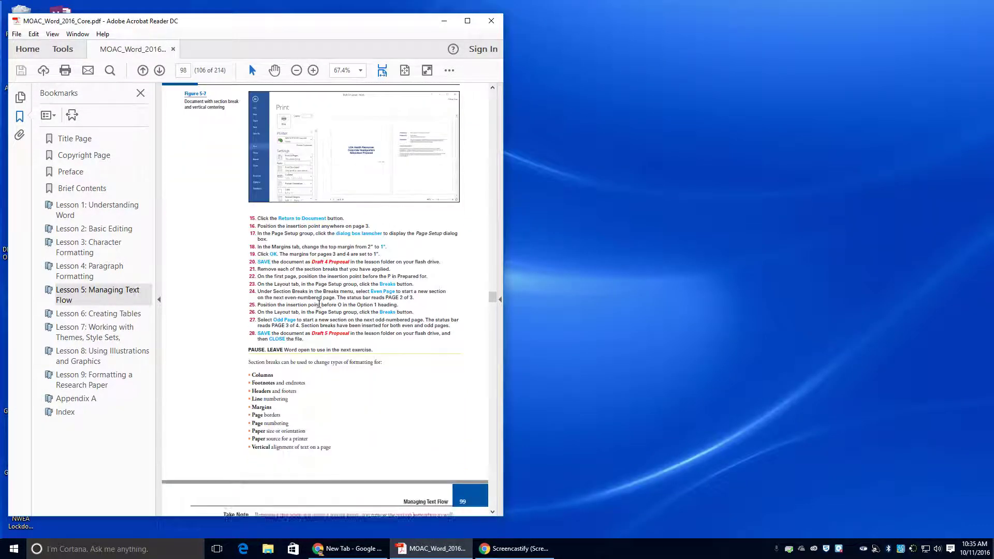
pyautogui.scroll(-3, 319, 308)
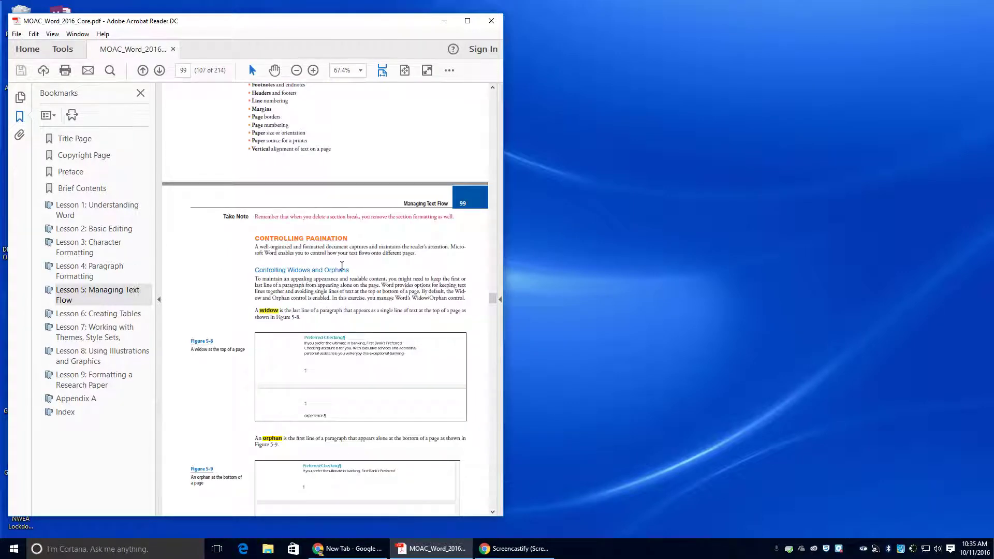
pyautogui.scroll(-5, 350, 208)
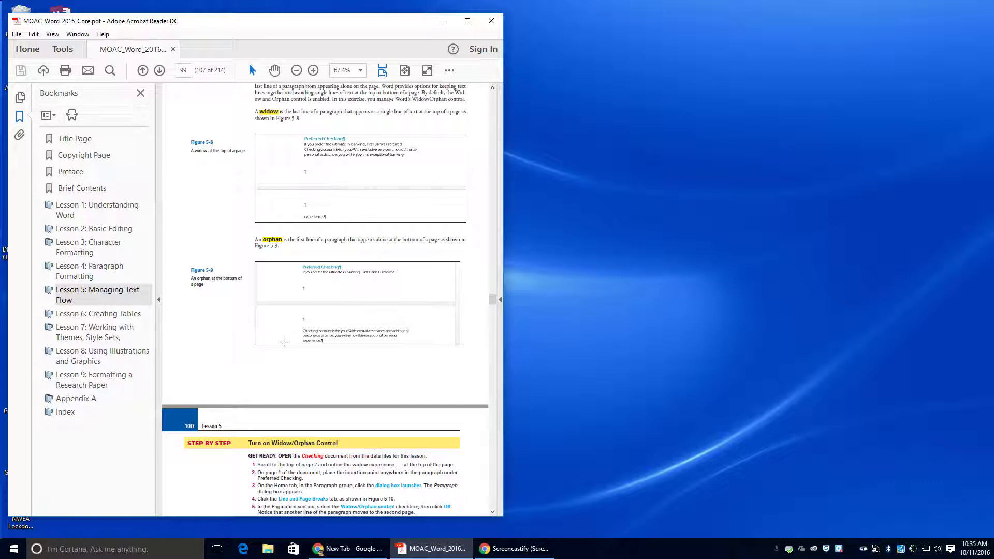
pyautogui.scroll(-1, 284, 342)
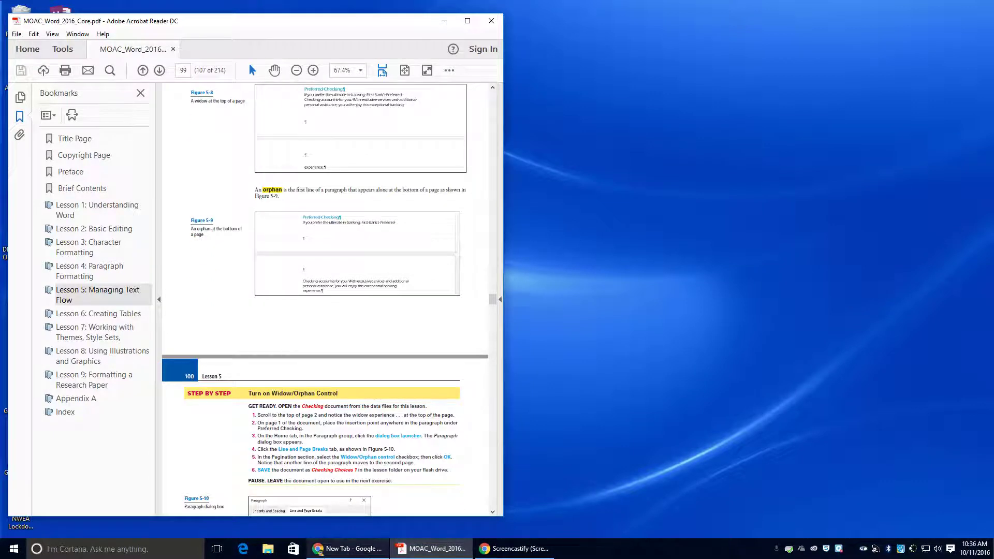
pyautogui.click(268, 548)
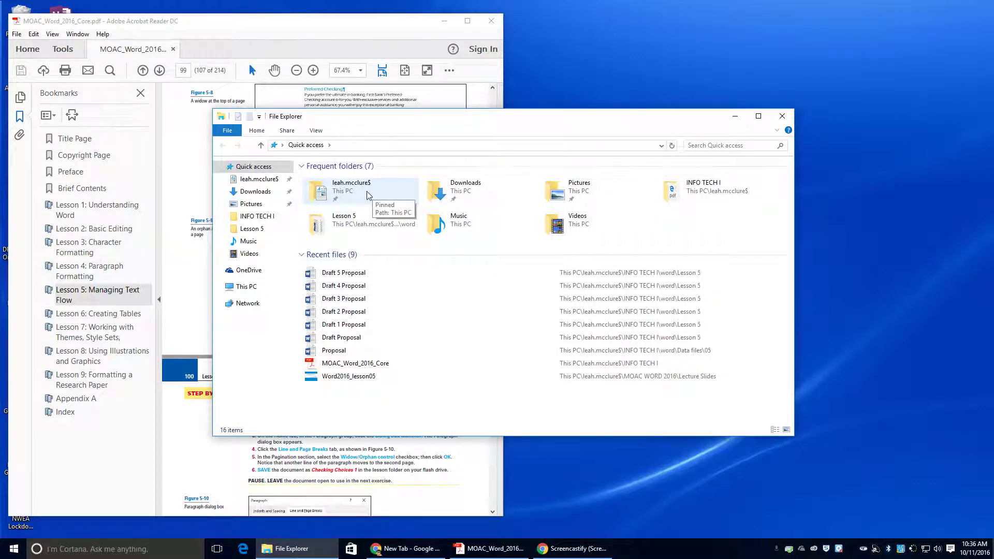
pyautogui.doubleClick(367, 195)
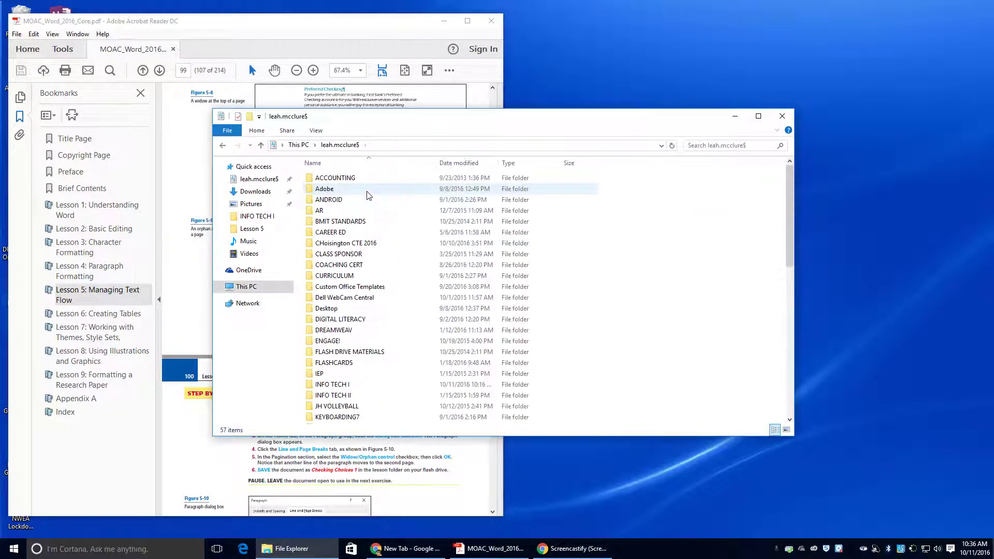
pyautogui.doubleClick(346, 388)
pyautogui.doubleClick(327, 298)
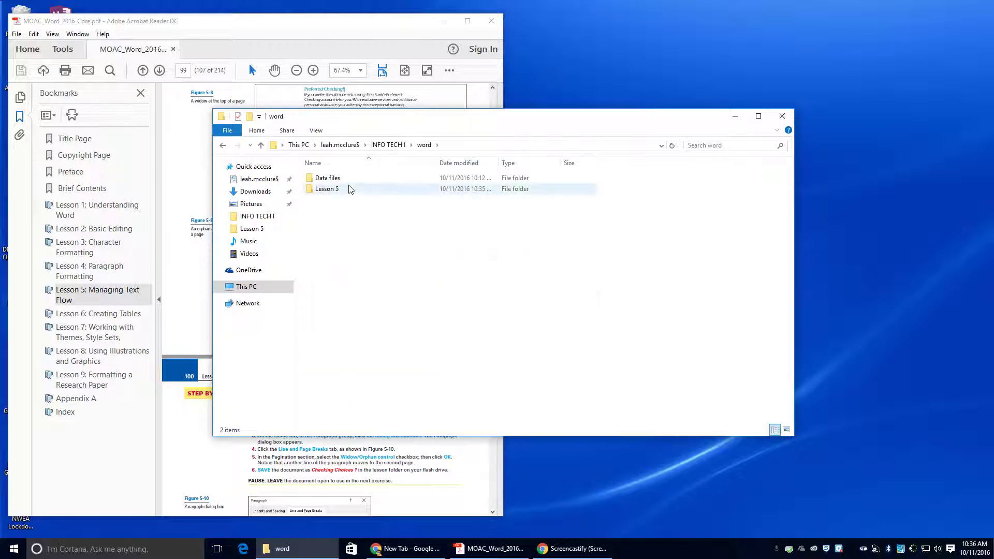
pyautogui.doubleClick(346, 179)
pyautogui.doubleClick(341, 222)
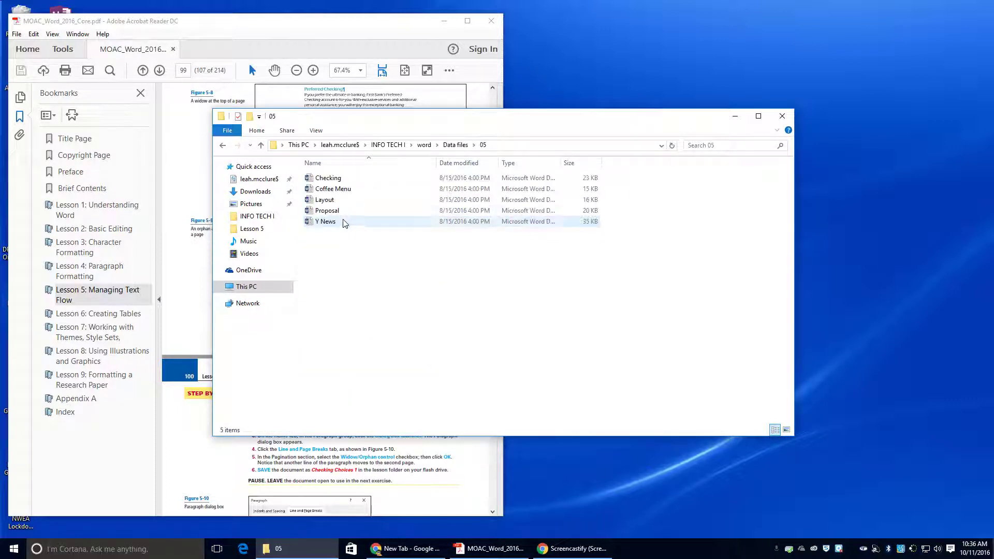
pyautogui.doubleClick(341, 179)
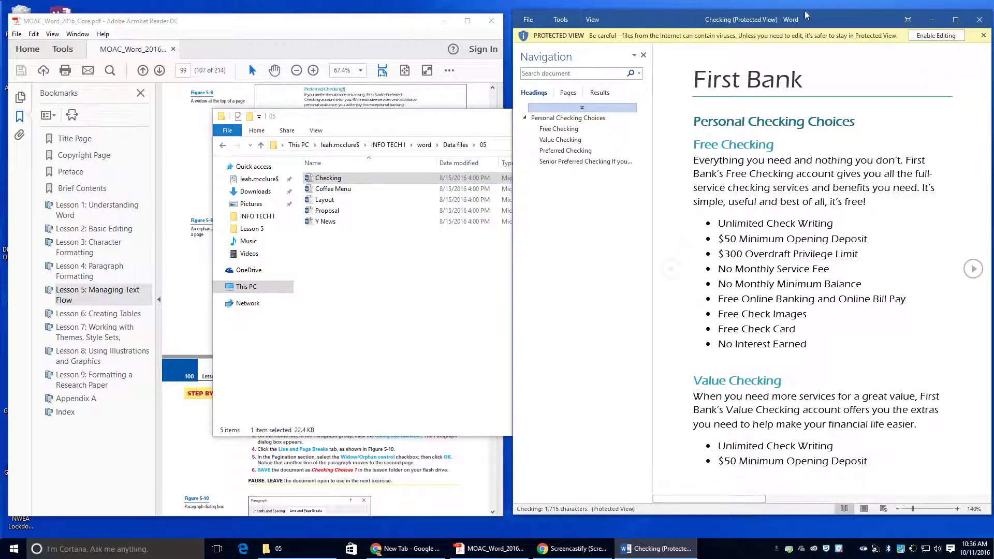
# - Enable editing in the Checking document and close its Navigation pane
pyautogui.click(455, 144)
pyautogui.click(792, 115)
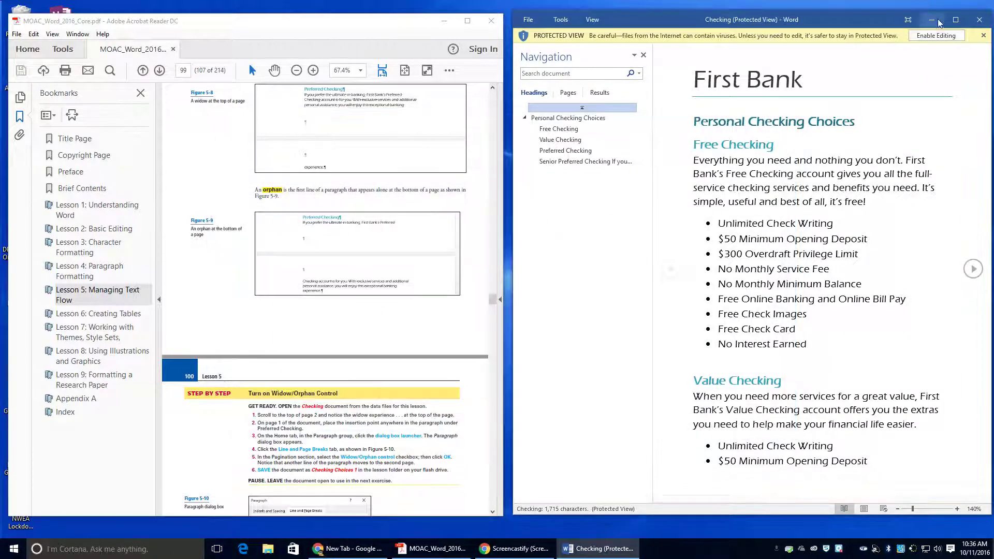
pyautogui.click(939, 35)
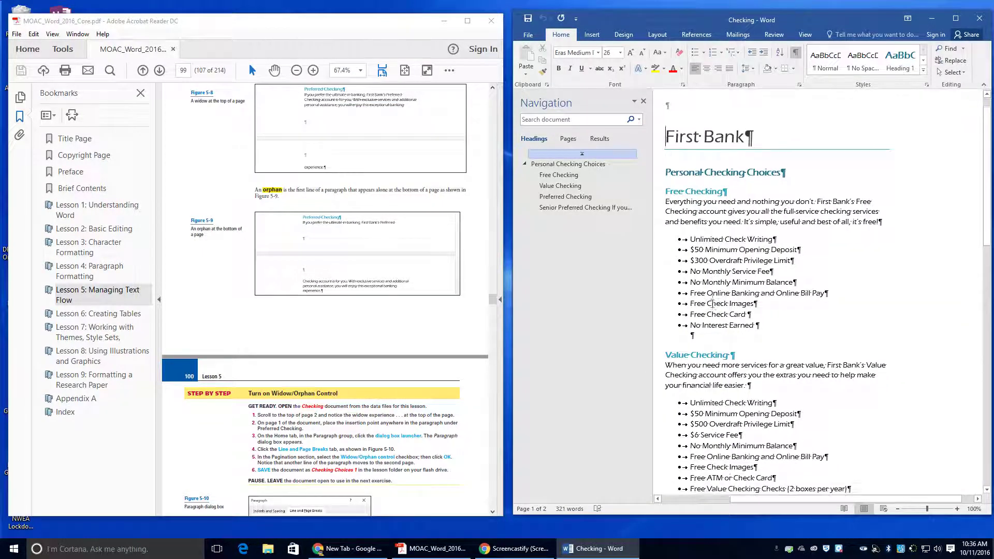
pyautogui.click(643, 101)
# - Turn on Widow/Orphan control for the paragraph under the Preferred Checking heading
pyautogui.scroll(-6, 813, 249)
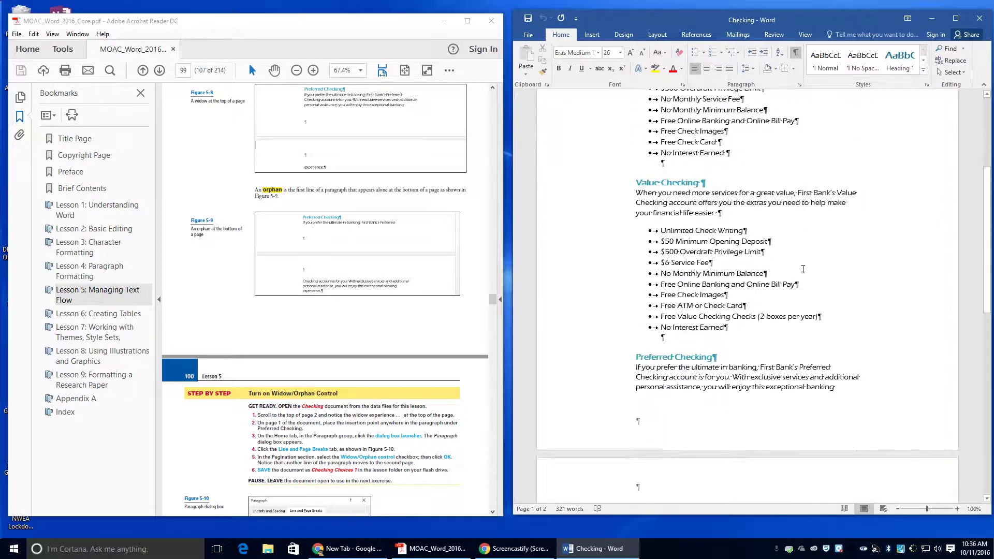
pyautogui.scroll(-3, 803, 273)
pyautogui.click(636, 284)
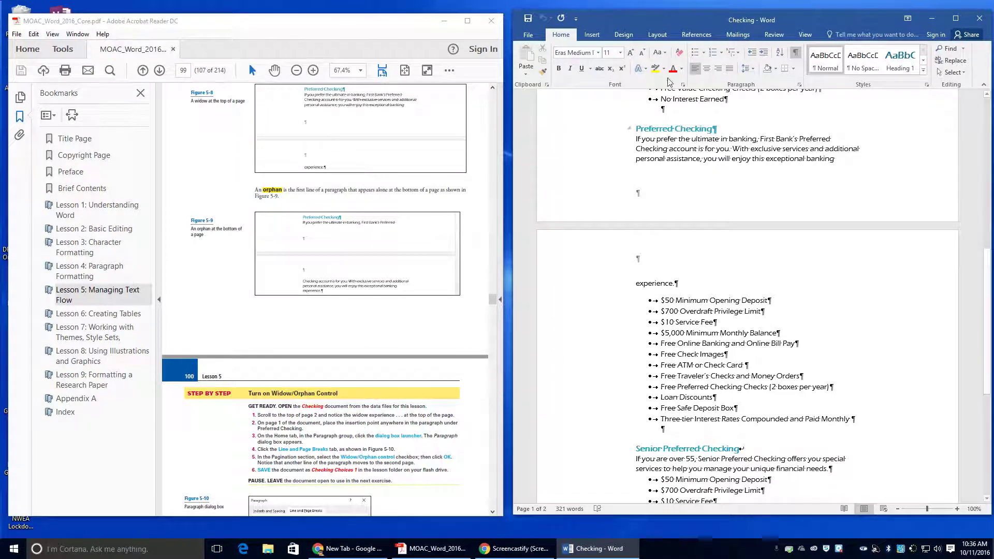
pyautogui.click(799, 86)
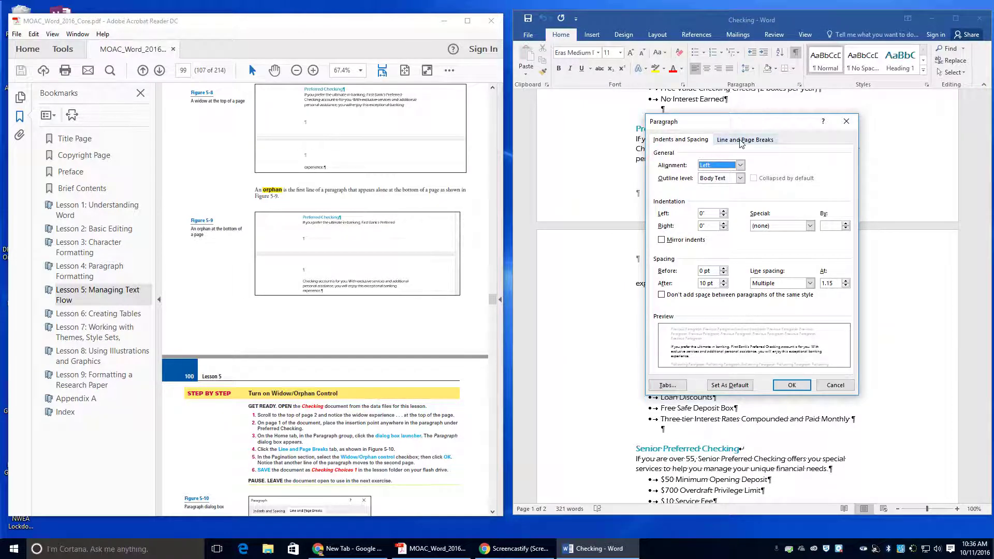
pyautogui.click(742, 143)
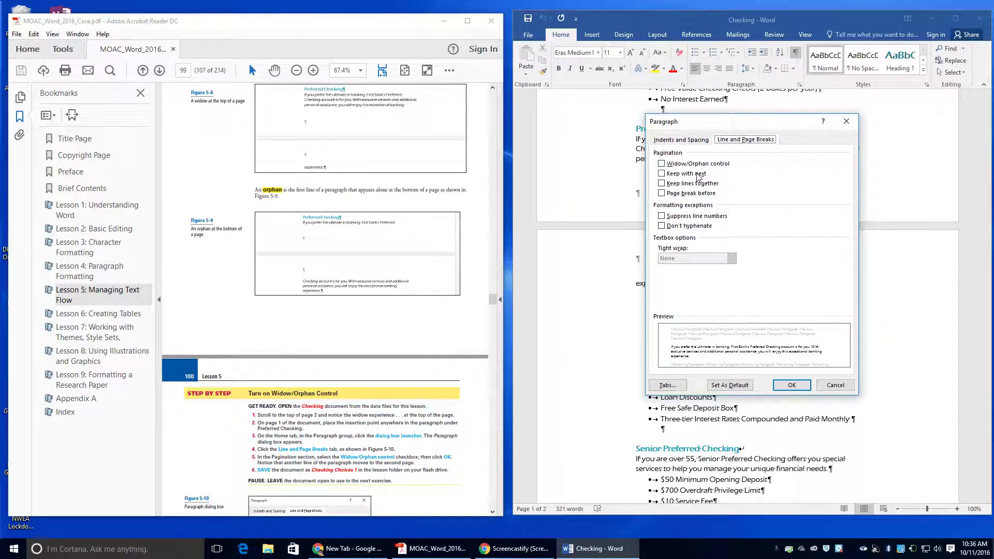
pyautogui.click(661, 165)
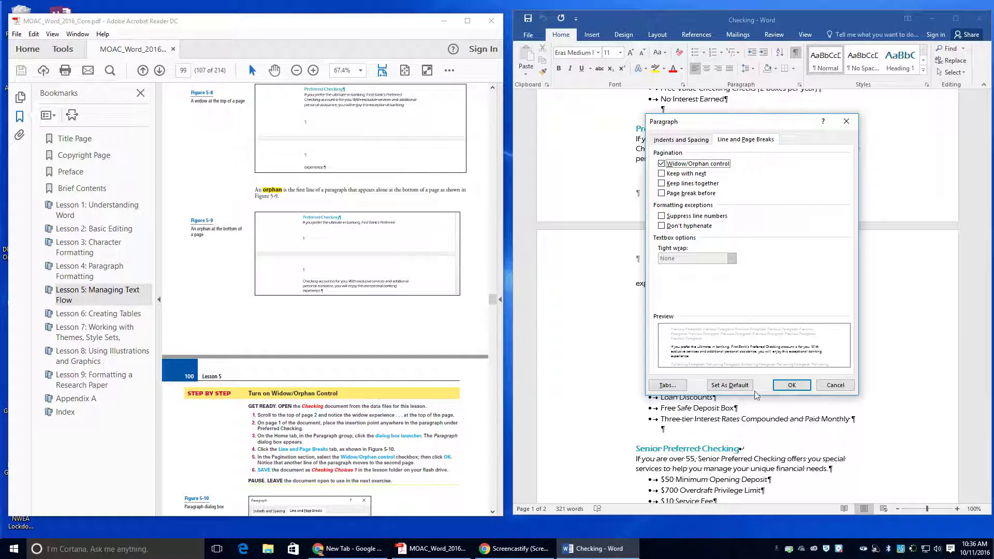
pyautogui.click(793, 384)
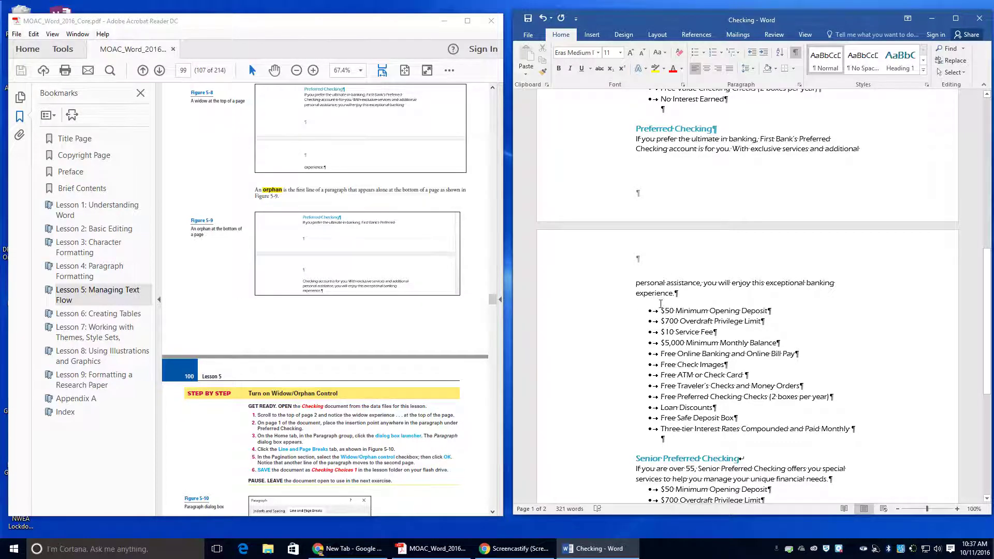
# - Save the document as Checking Choices 1 in the Lesson 5 folder
pyautogui.click(528, 34)
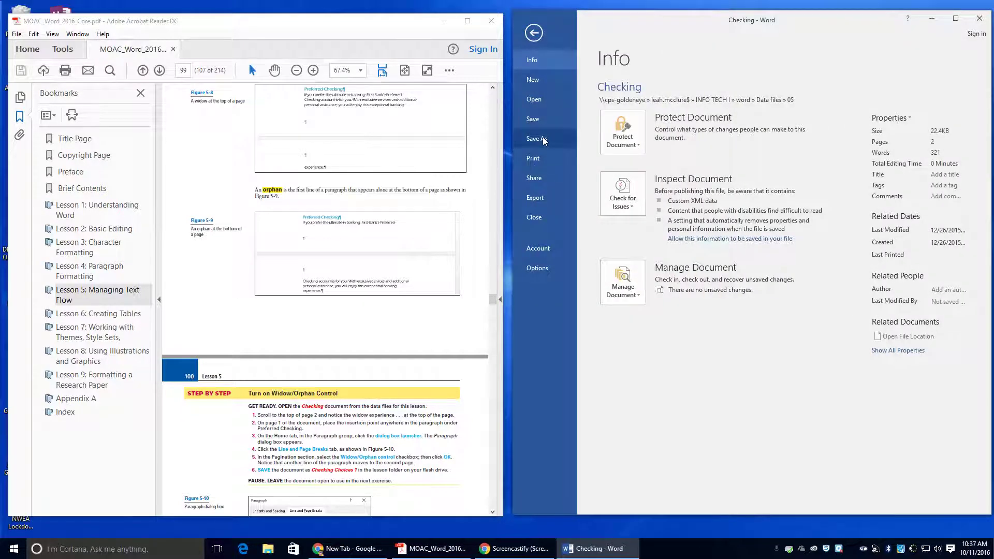
pyautogui.click(535, 138)
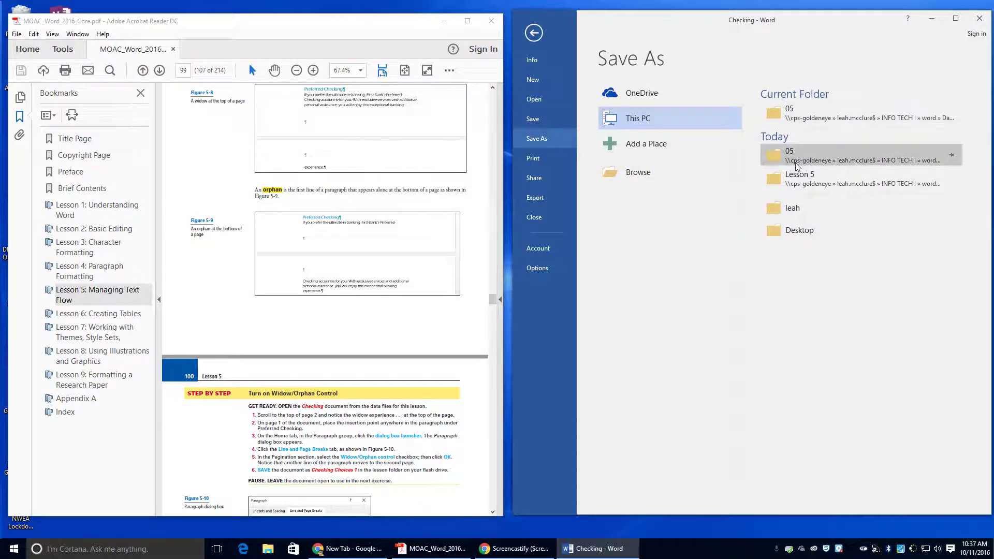
pyautogui.click(799, 182)
pyautogui.click(617, 217)
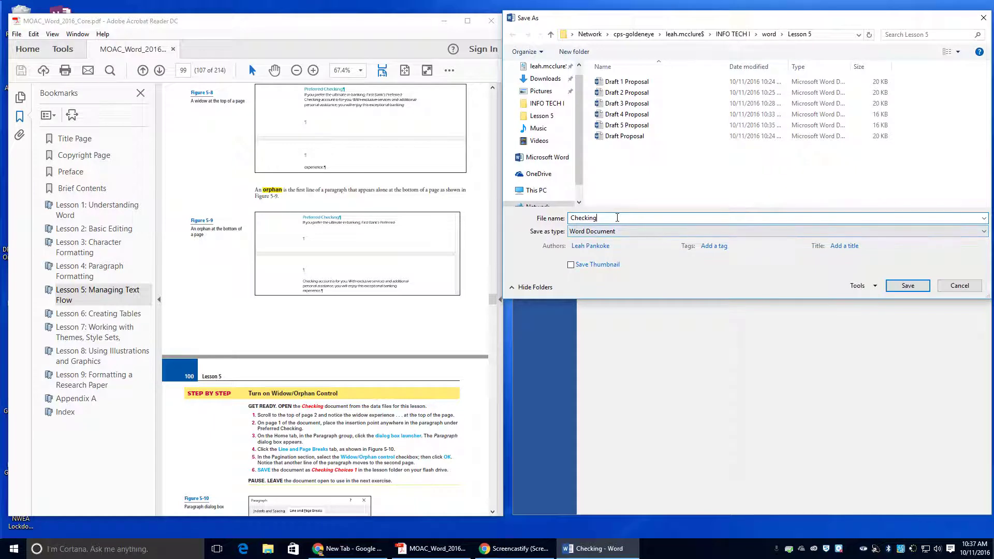
pyautogui.write('Choices 1')
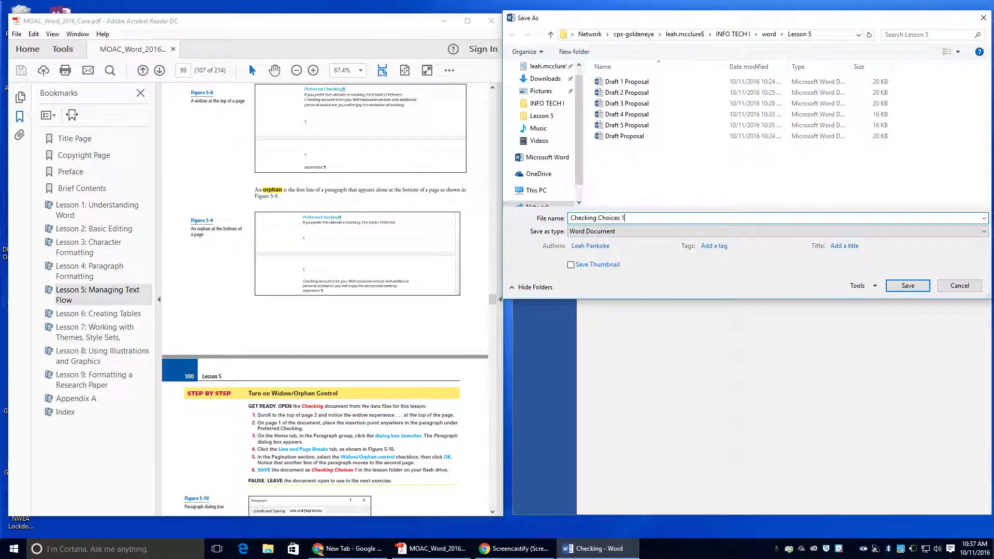
pyautogui.click(915, 288)
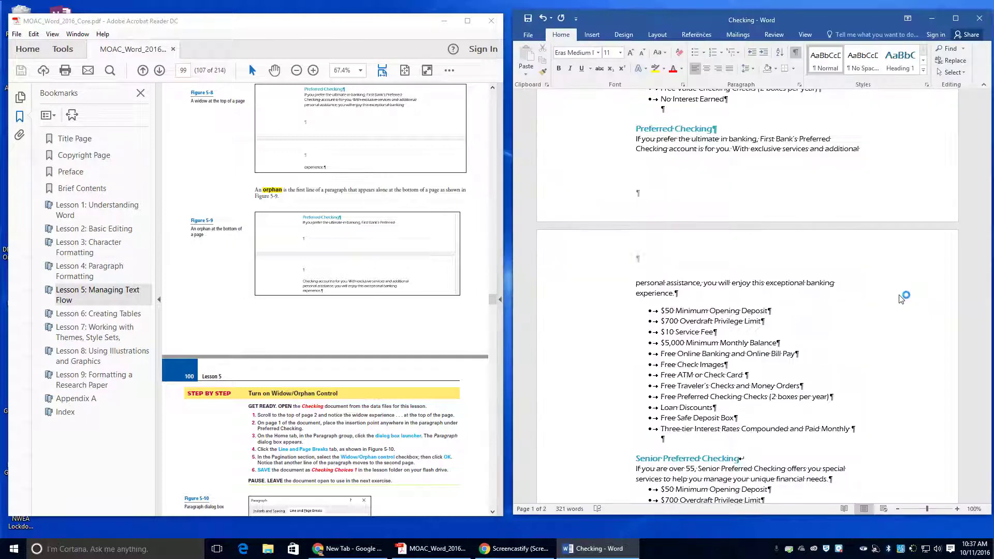
# - Set the left and right margins of the whole document to 1"
pyautogui.scroll(-5, 414, 424)
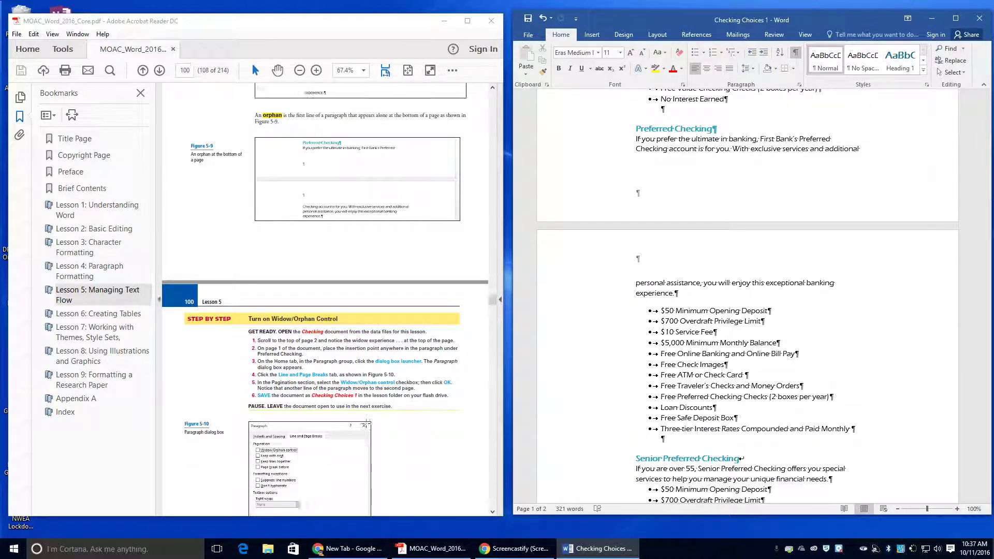
pyautogui.scroll(-5, 414, 423)
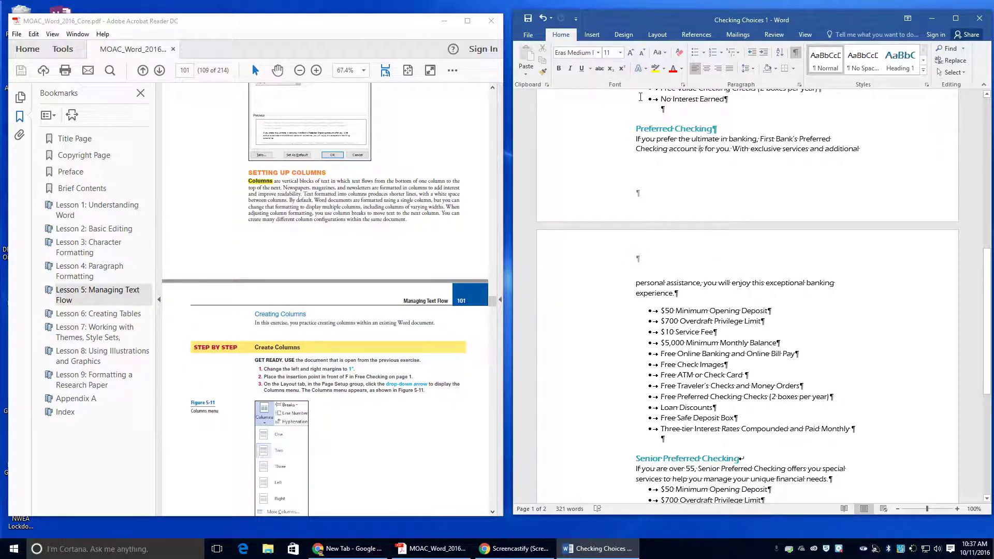
pyautogui.click(657, 35)
pyautogui.click(526, 67)
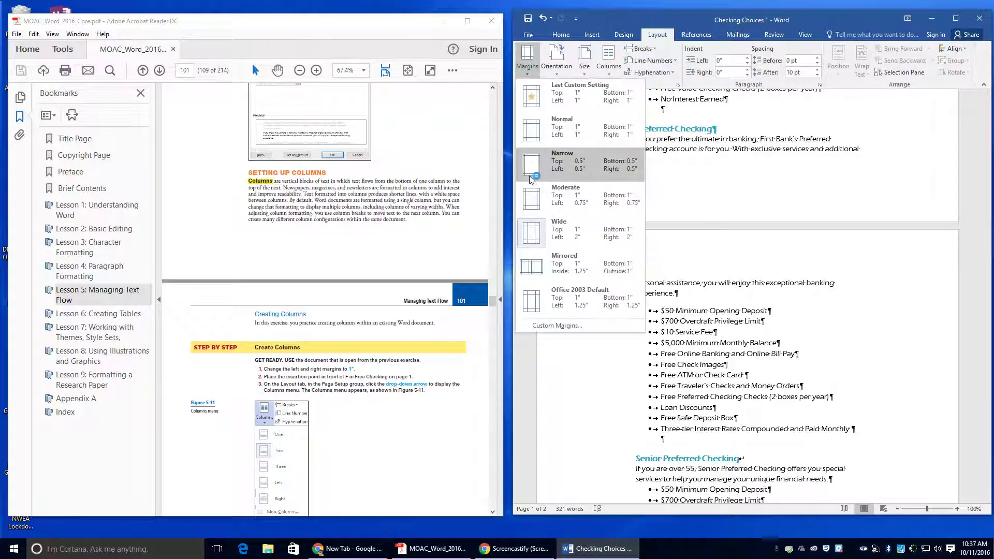
pyautogui.click(540, 334)
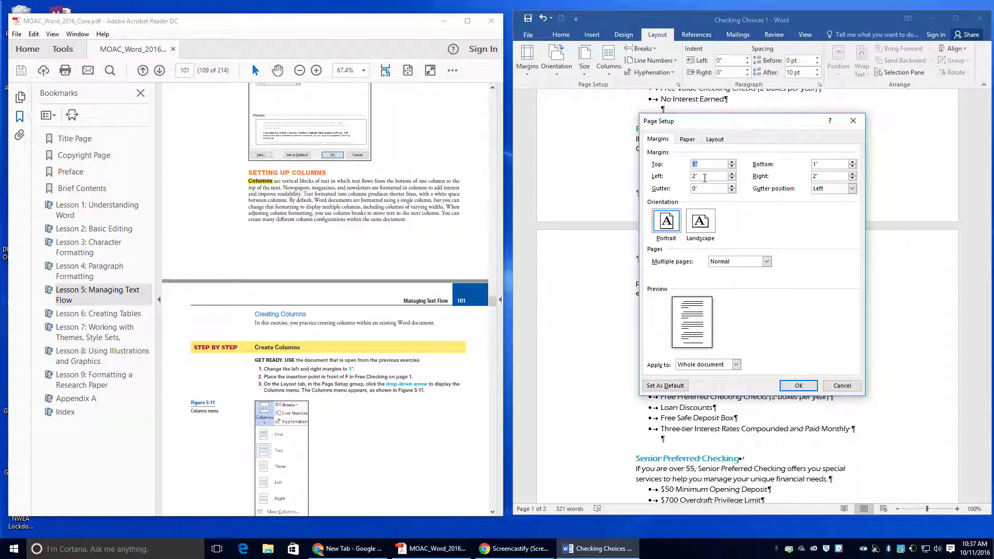
pyautogui.press('Tab')
pyautogui.write('11')
pyautogui.click(796, 385)
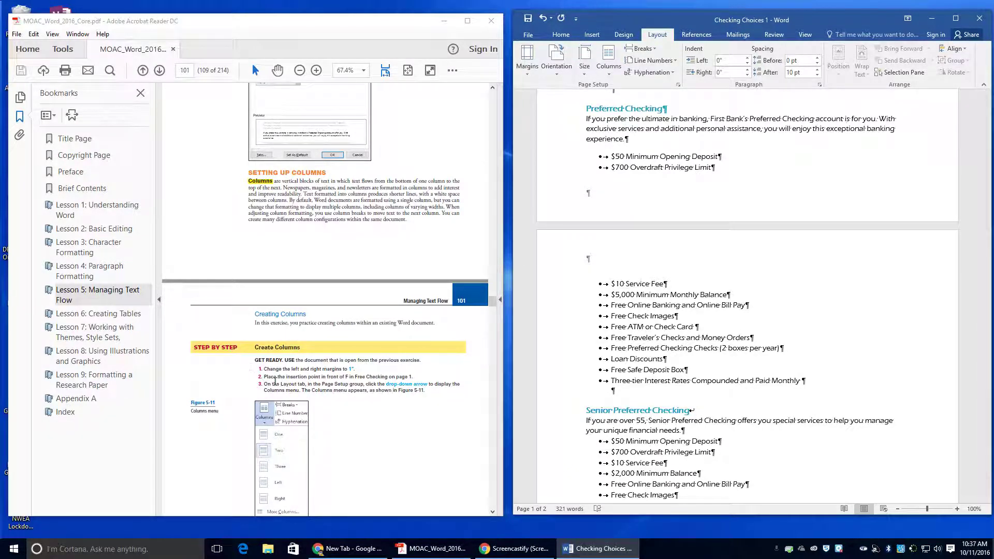
# - Place the insertion point before the Free Checking heading and format the document text into two columns
pyautogui.moveTo(265, 377); pyautogui.dragTo(366, 379)
pyautogui.scroll(10, 560, 343)
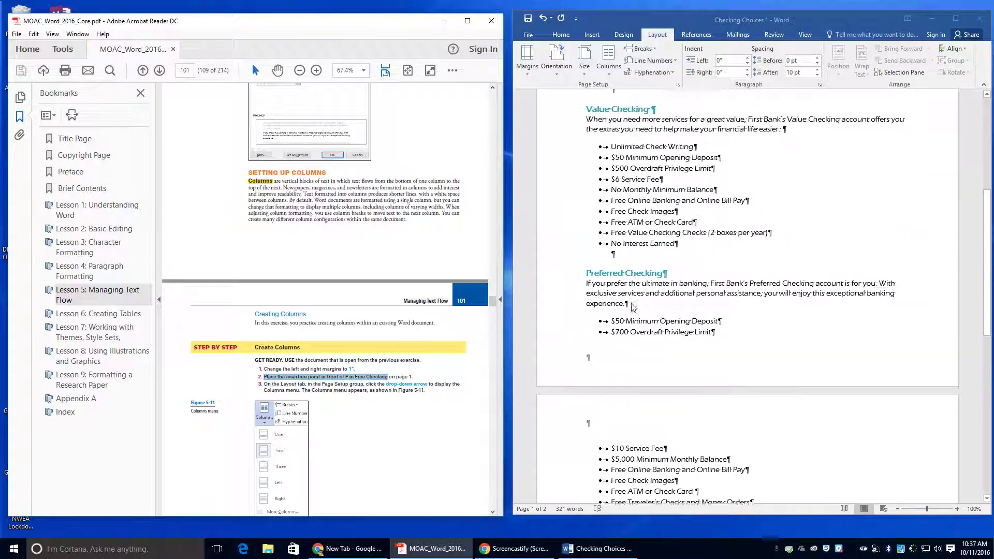
pyautogui.click(586, 213)
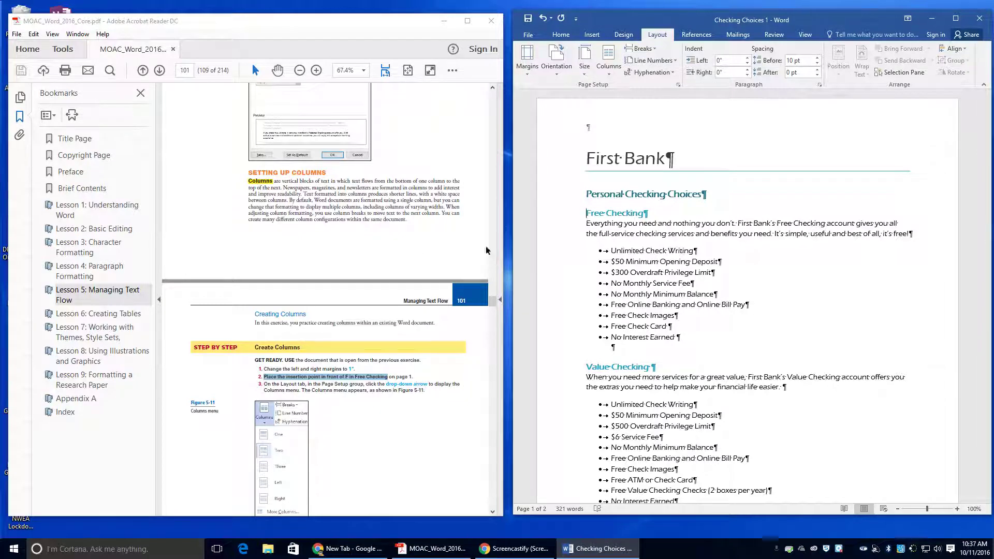
pyautogui.click(608, 68)
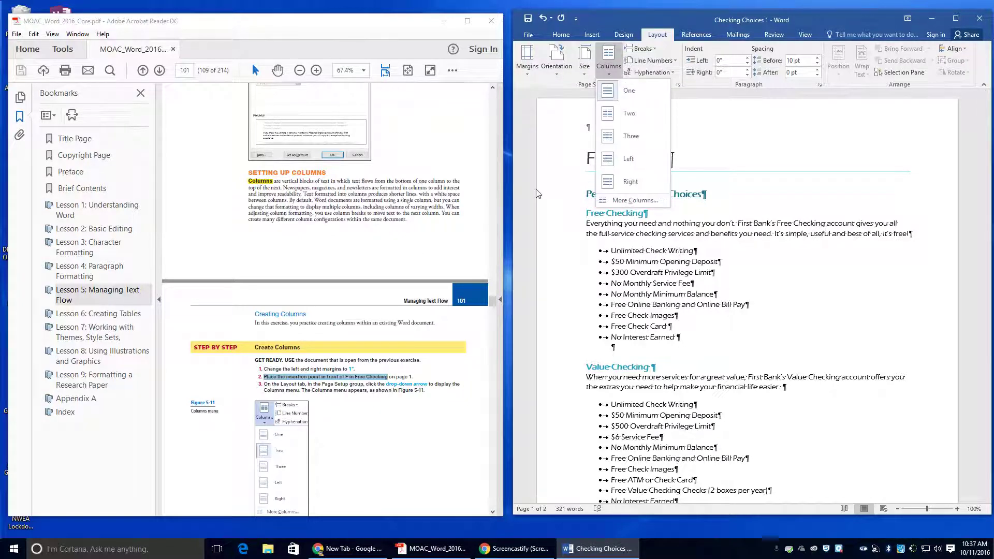
pyautogui.scroll(-3, 414, 365)
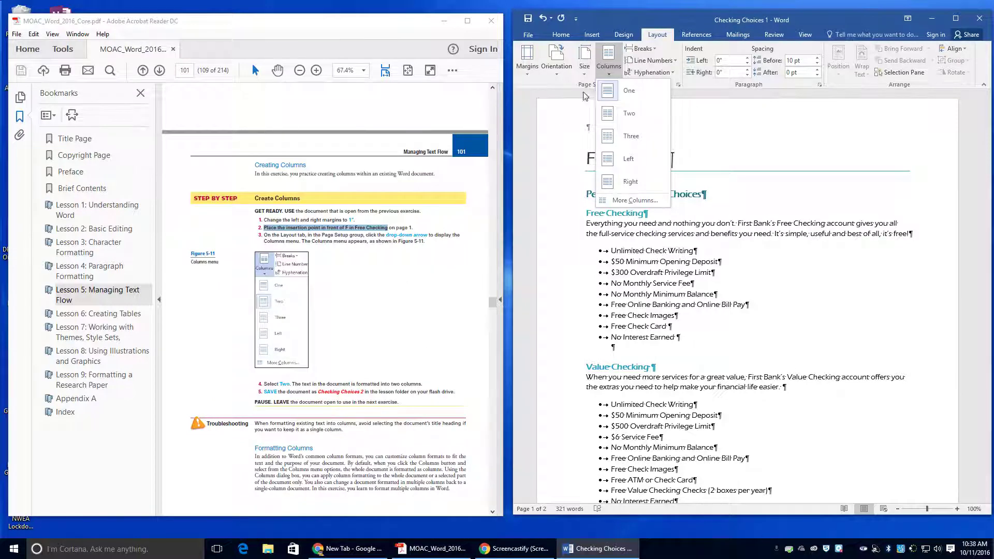
pyautogui.click(623, 119)
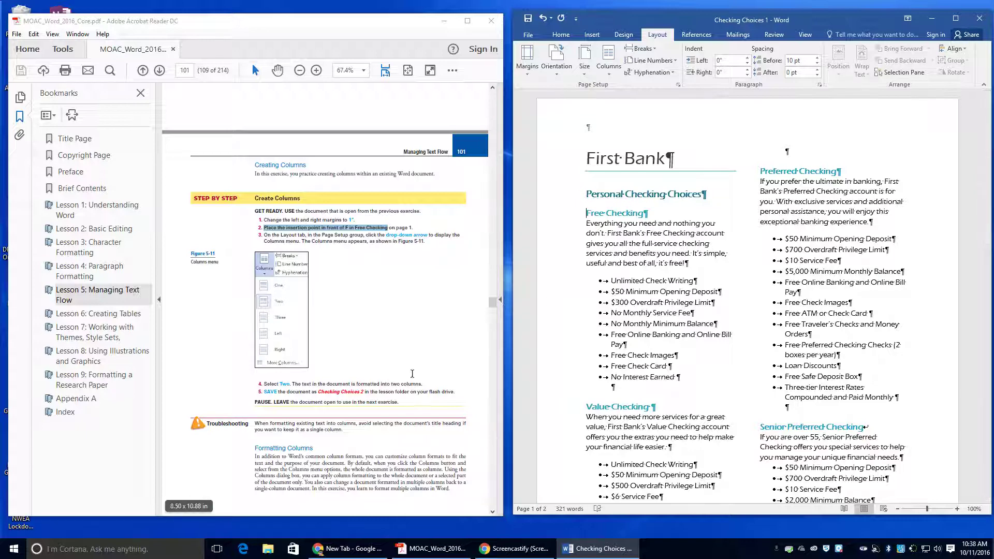
# - Save the document as Checking Choices 2 in the Lesson 5 folder
pyautogui.click(528, 34)
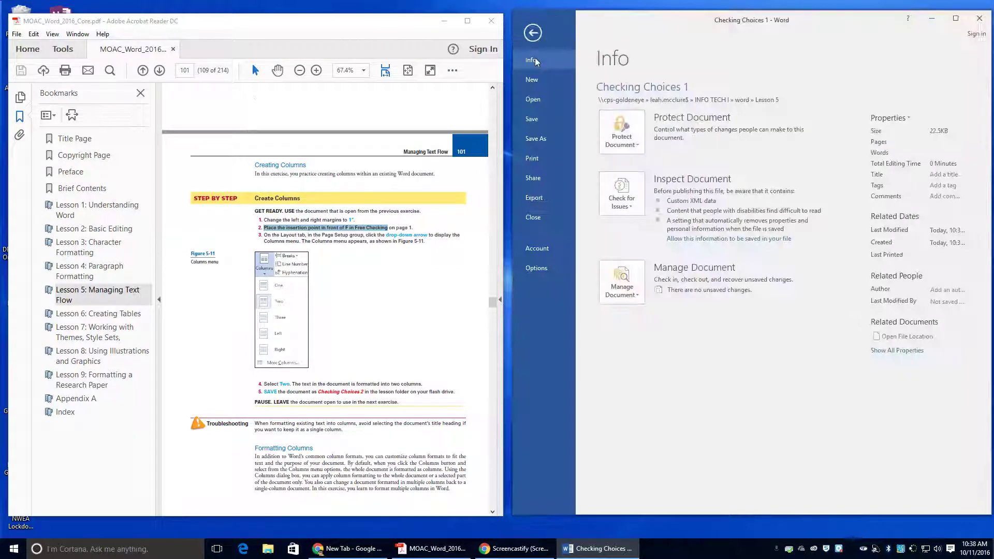
pyautogui.click(537, 138)
pyautogui.click(831, 107)
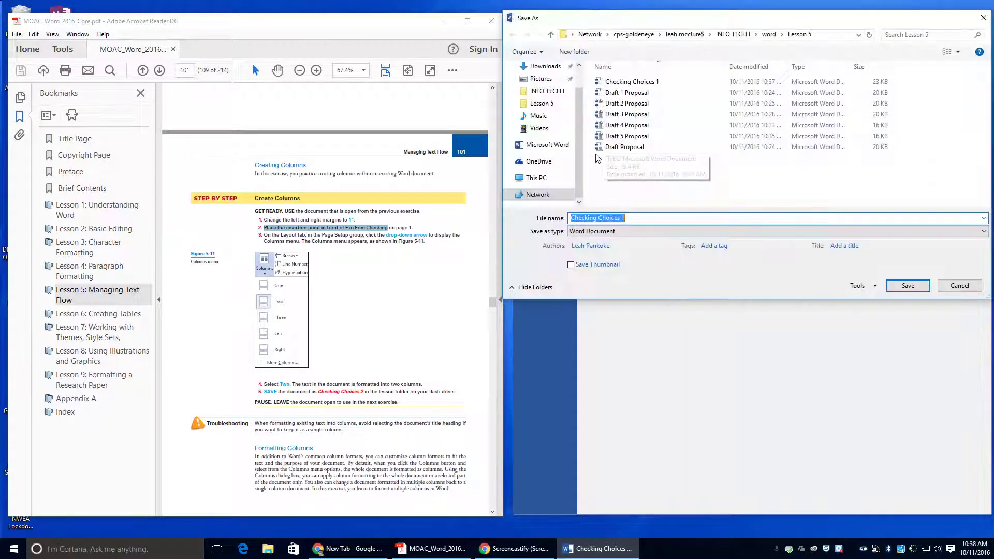
pyautogui.click(638, 218)
pyautogui.press('BackSpace')
pyautogui.write('2')
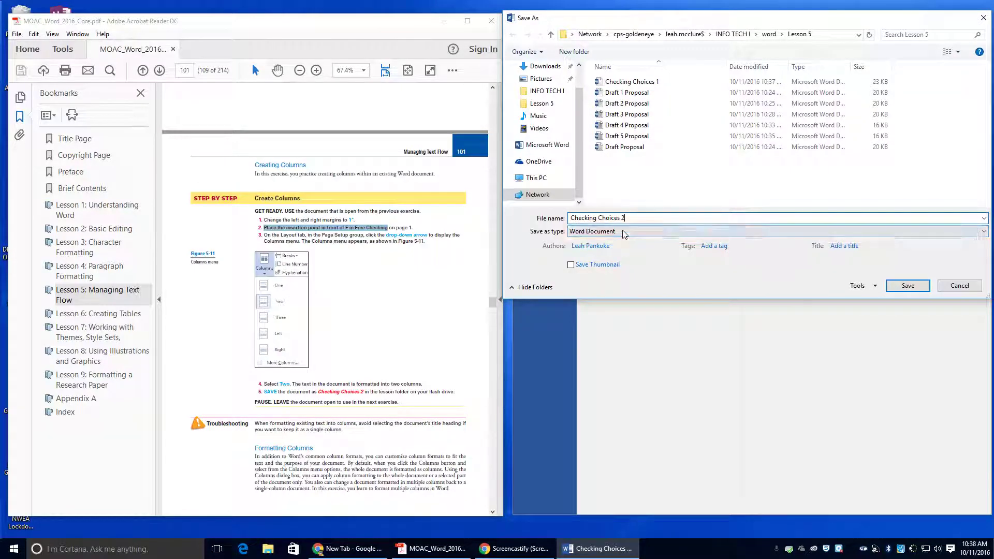
pyautogui.click(908, 286)
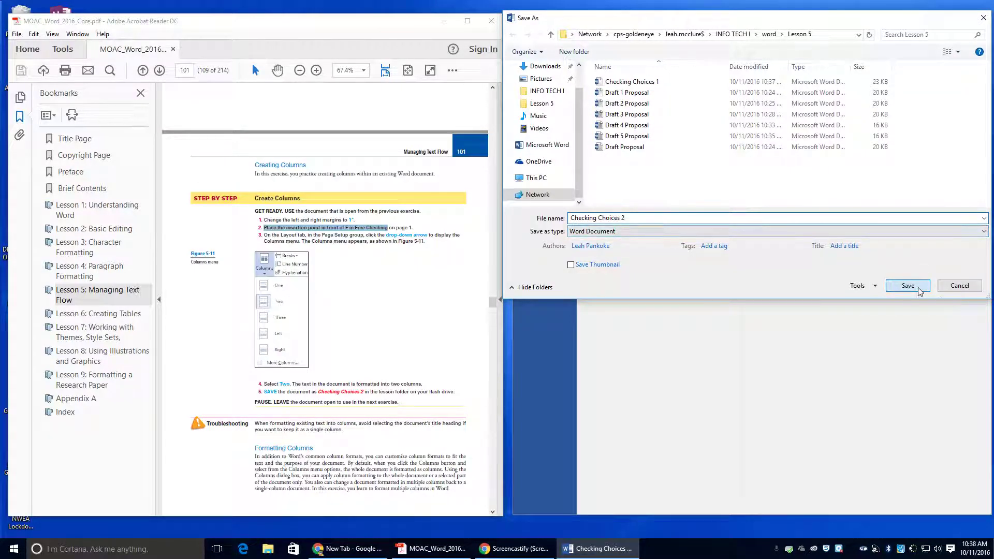
# - From the Free Checking heading, format the whole document into 3 equal-width columns with a line between them
pyautogui.scroll(-10, 410, 341)
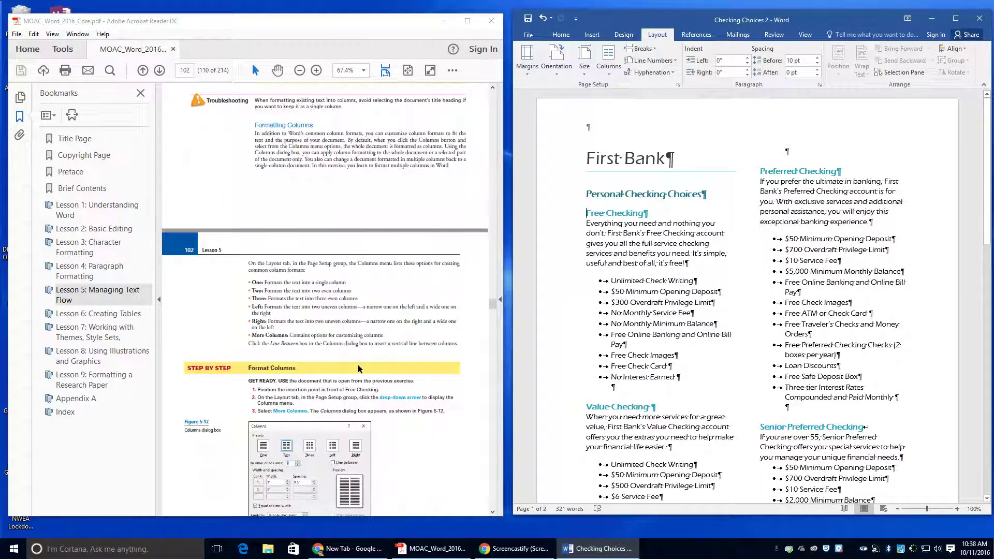
pyautogui.scroll(1, 236, 350)
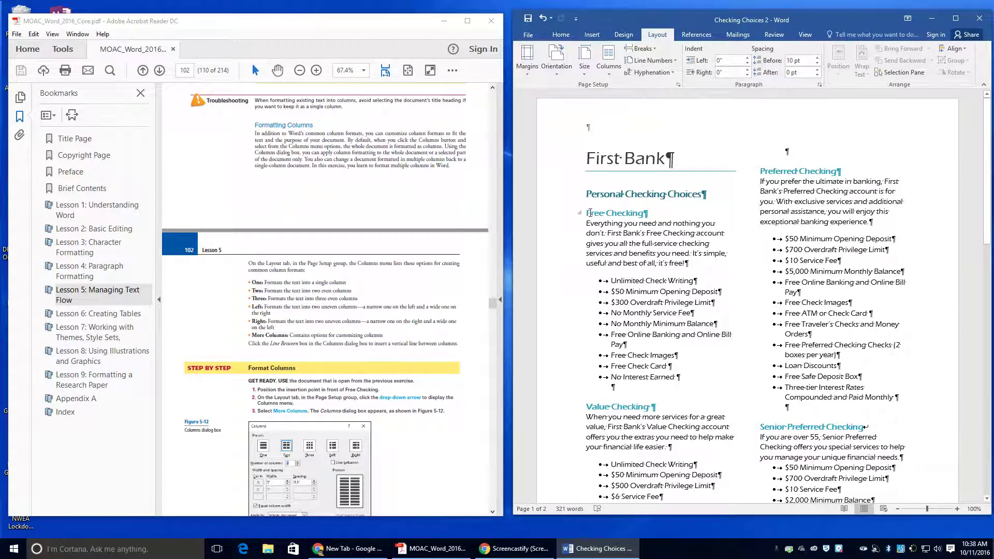
pyautogui.click(587, 213)
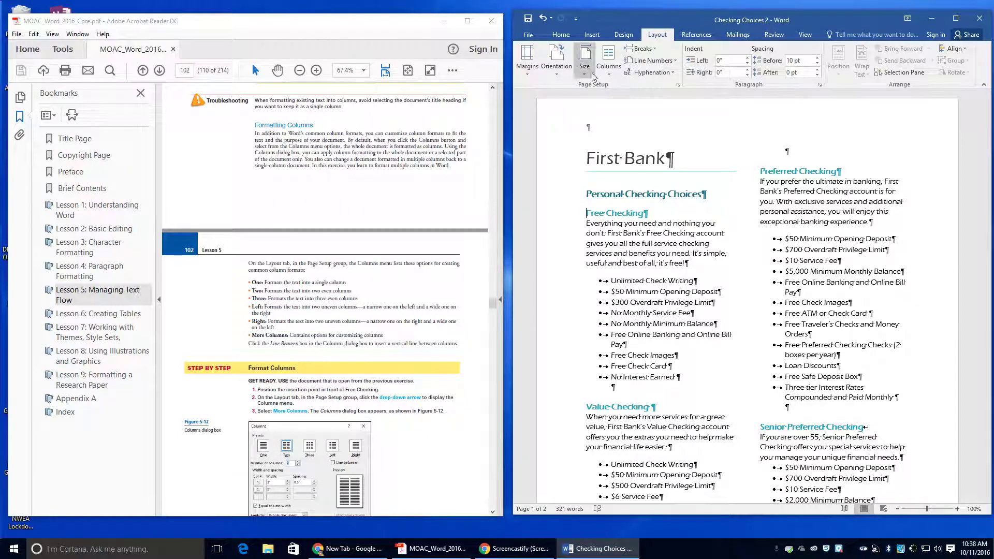
pyautogui.click(614, 65)
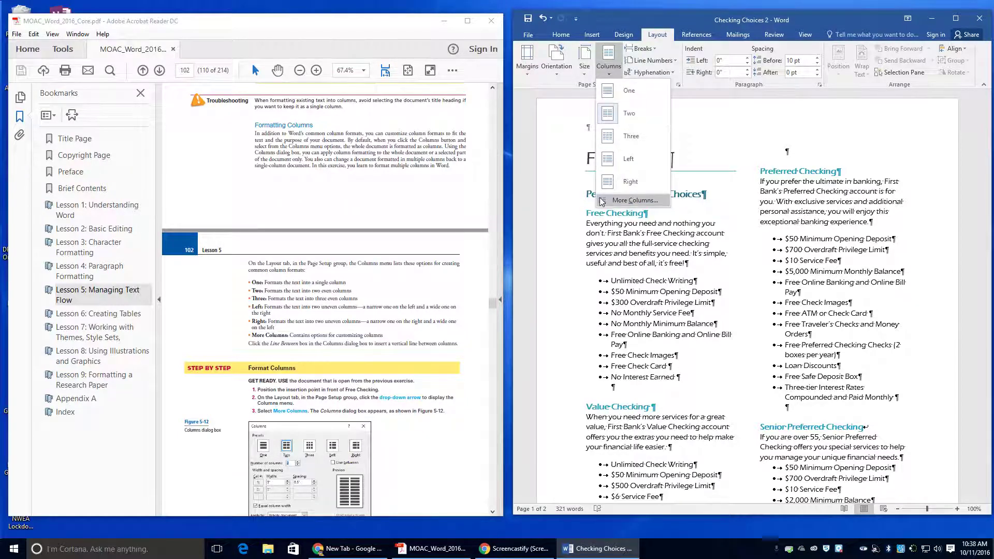
pyautogui.click(635, 201)
pyautogui.scroll(-1, 327, 356)
pyautogui.scroll(-4, 327, 357)
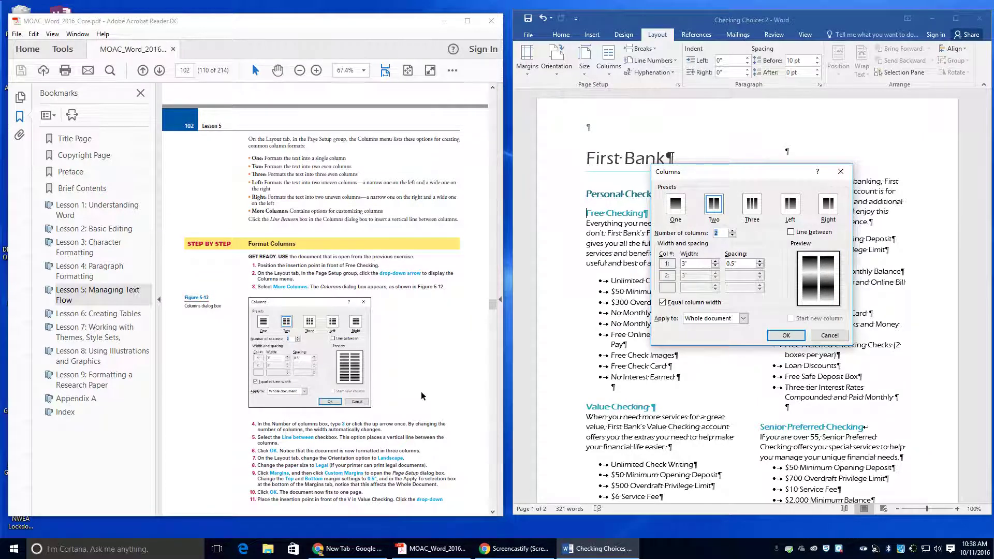
pyautogui.write('3')
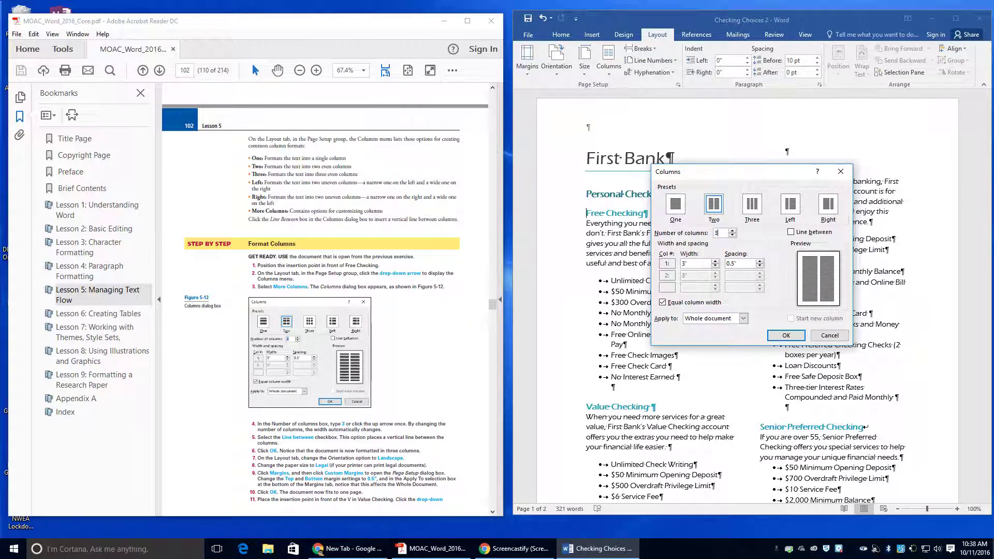
pyautogui.click(791, 232)
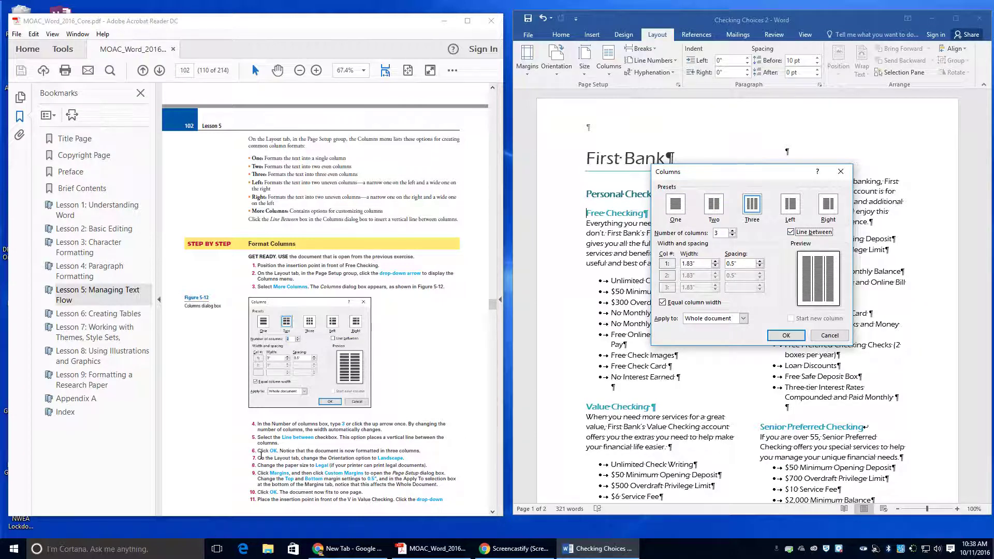
pyautogui.click(786, 336)
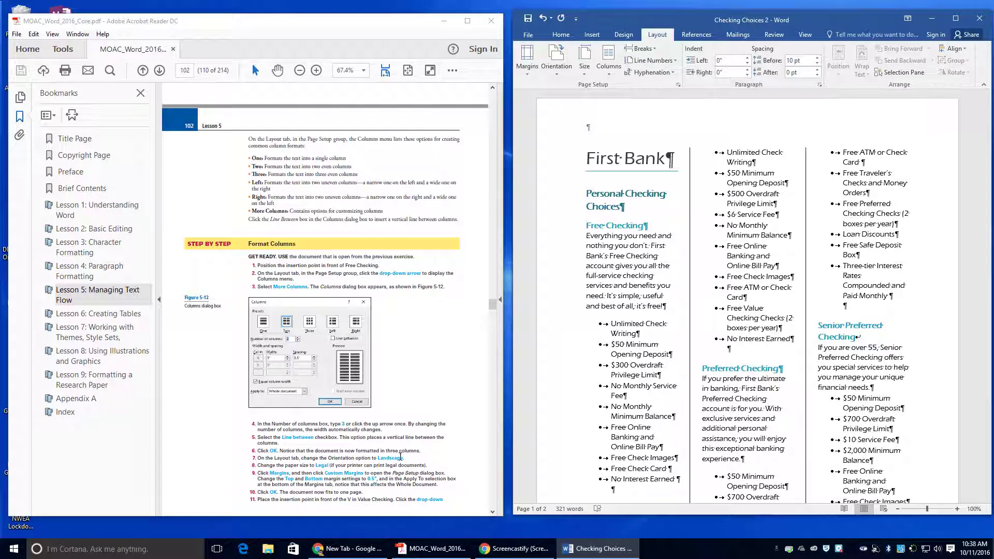
# - Change the page orientation to Landscape and the paper size to Legal
pyautogui.click(556, 58)
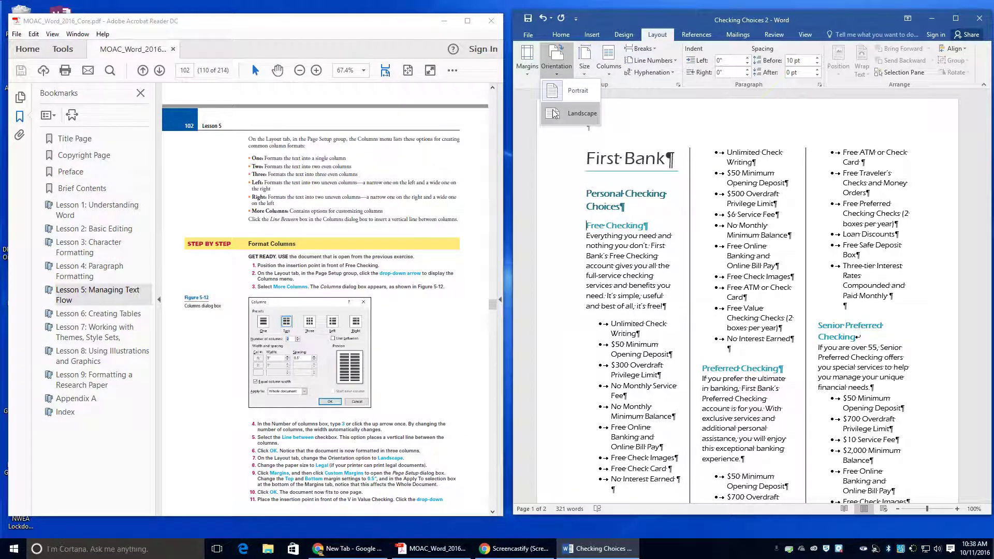
pyautogui.click(554, 114)
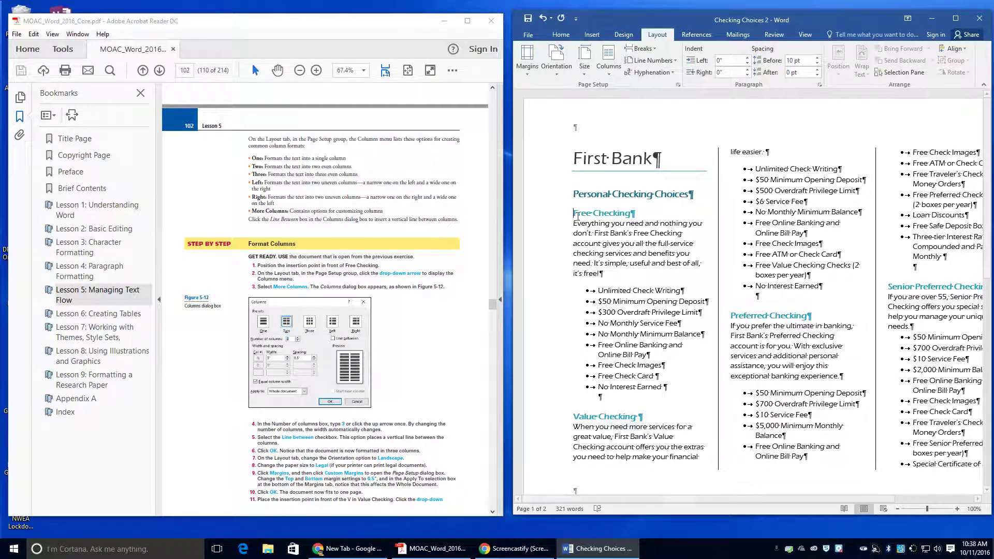
pyautogui.click(585, 61)
pyautogui.click(588, 113)
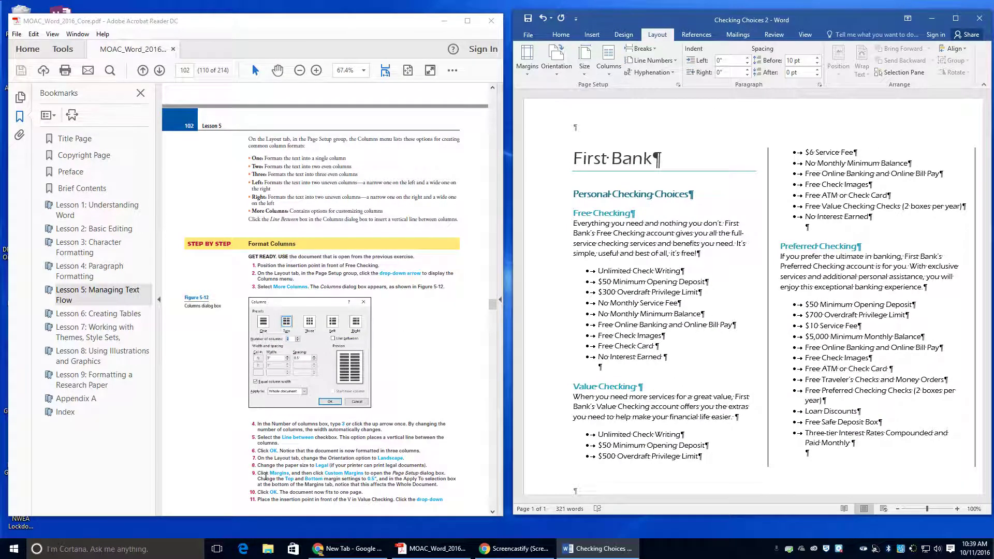
# - Set the top and bottom margins of the whole document to 0.5" and check the three-column page at full width
pyautogui.click(527, 61)
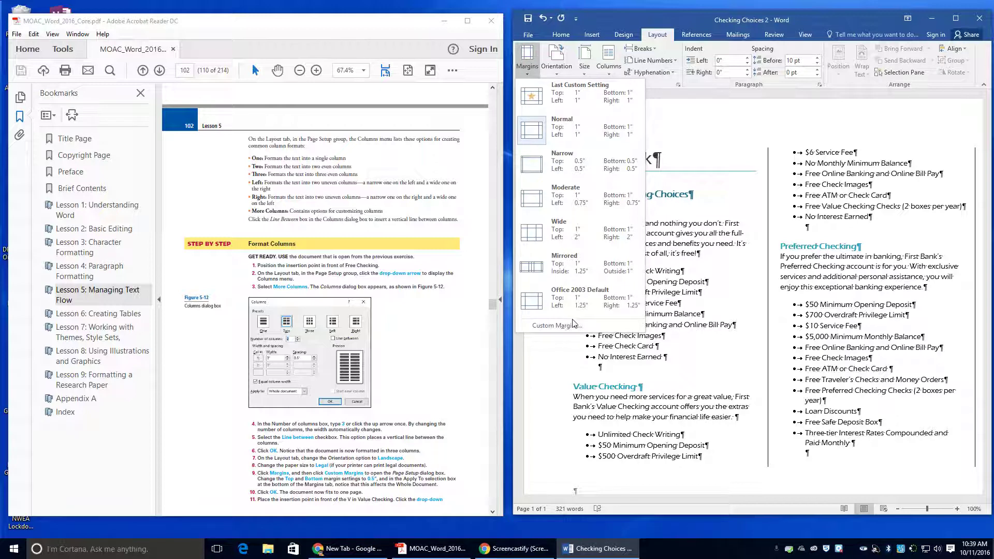
pyautogui.click(556, 326)
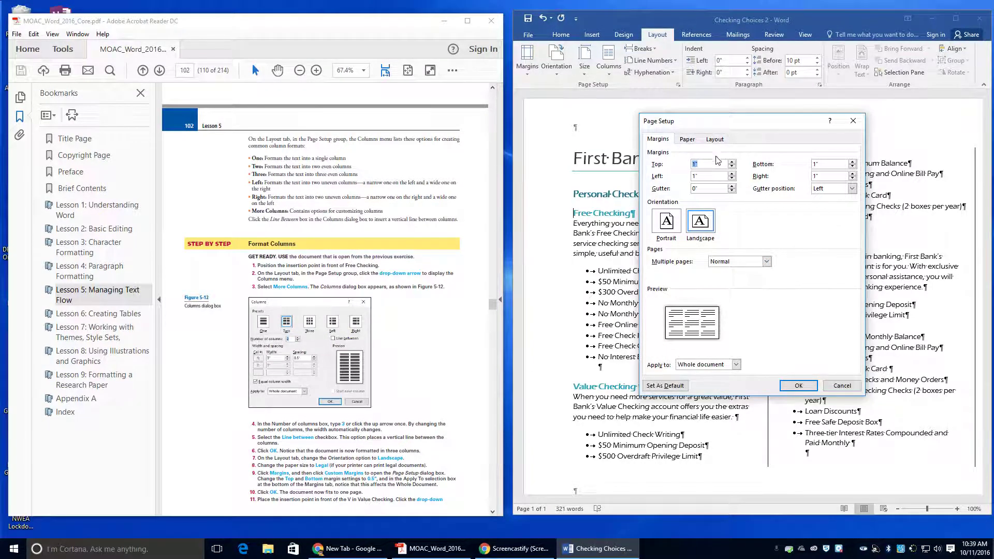
pyautogui.moveTo(831, 168); pyautogui.dragTo(791, 166)
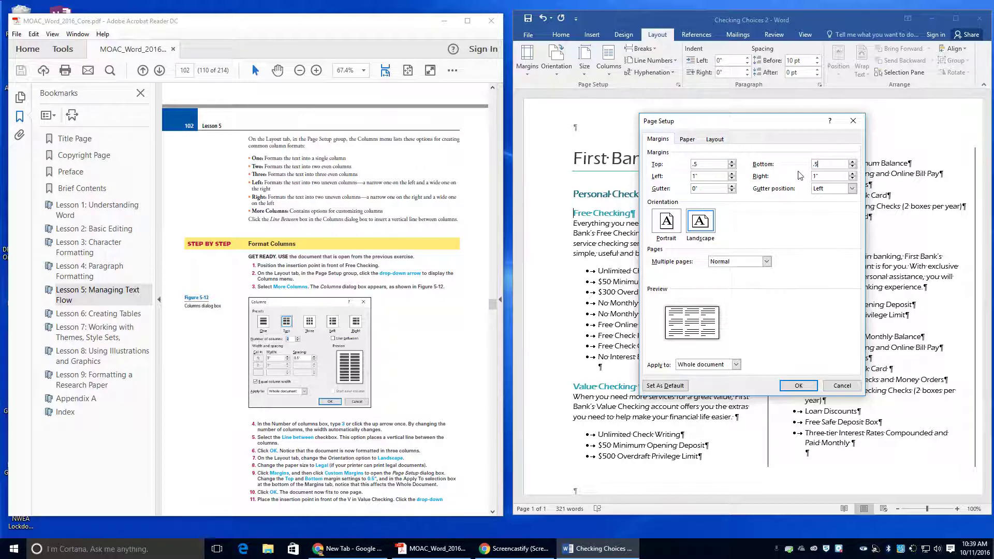
pyautogui.click(799, 385)
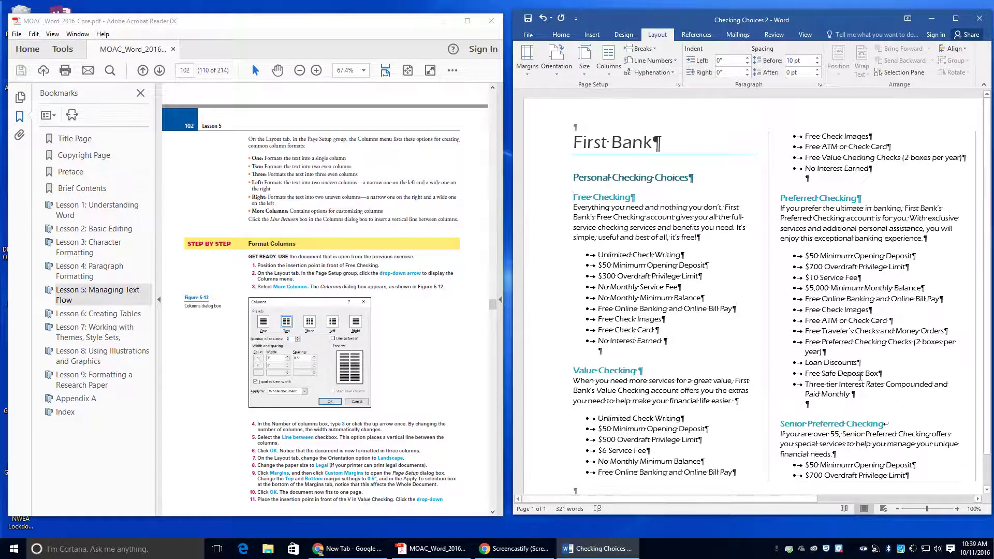
pyautogui.moveTo(509, 349); pyautogui.dragTo(120, 302)
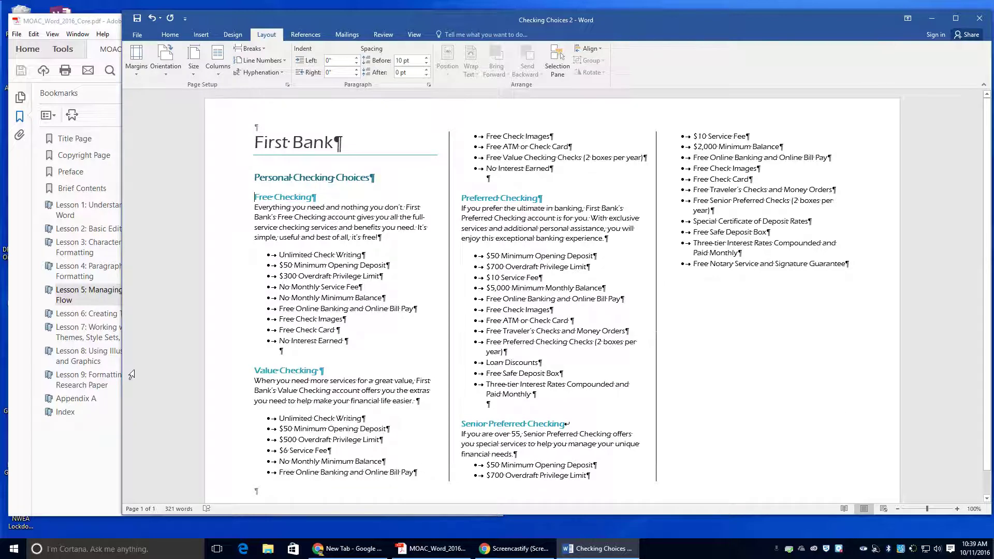
pyautogui.moveTo(123, 370); pyautogui.dragTo(505, 366)
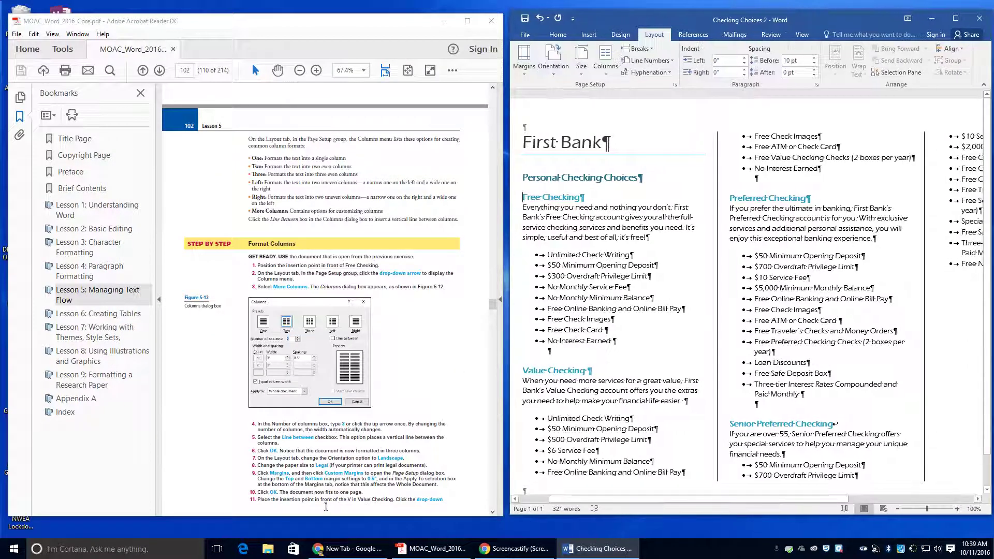
# - Insert a column break in front of the Value Checking heading
pyautogui.scroll(-1, 309, 489)
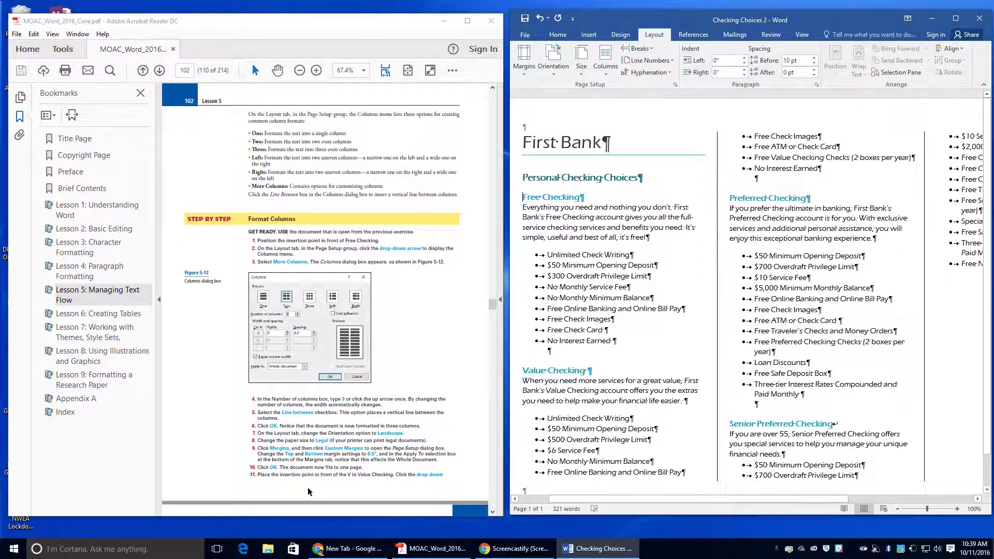
pyautogui.scroll(-1, 309, 491)
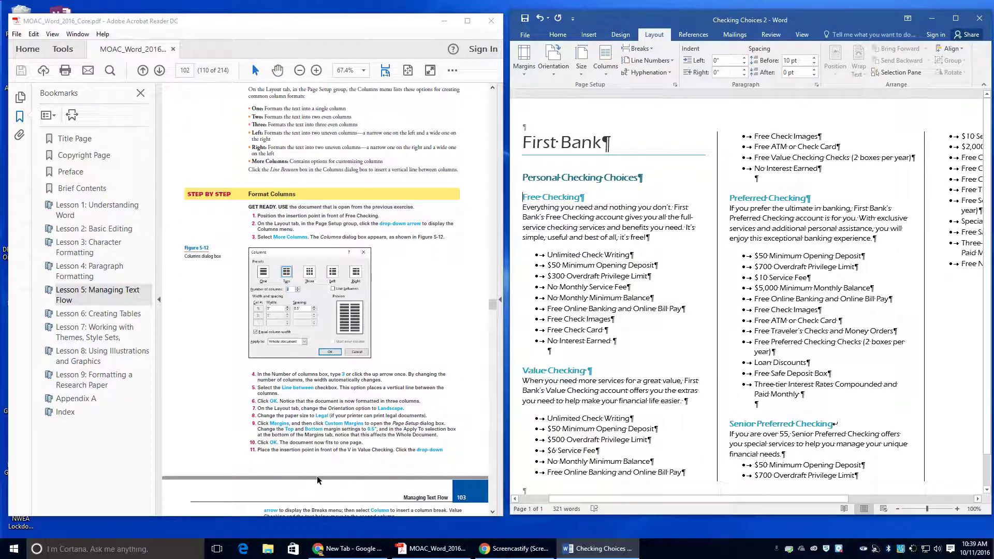
pyautogui.click(522, 371)
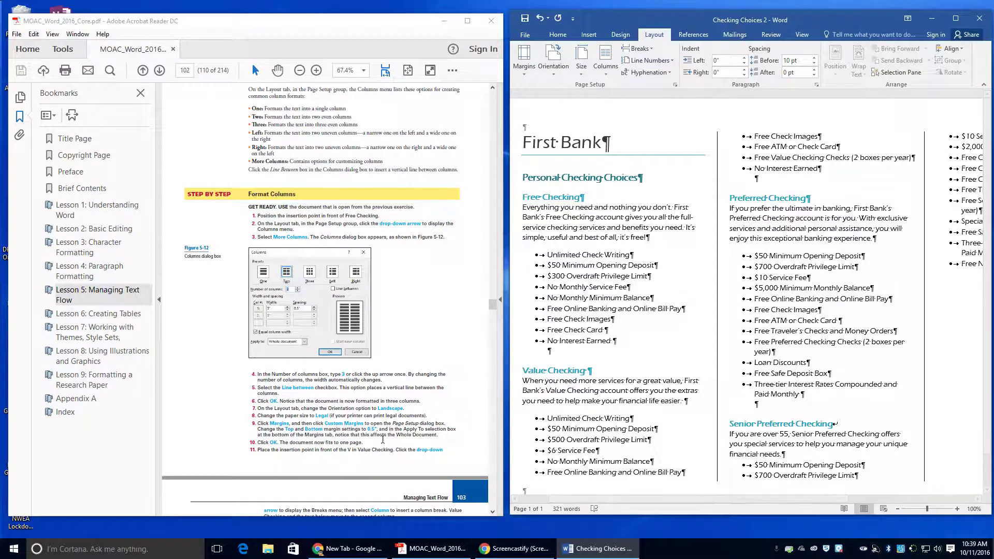
pyautogui.scroll(-3, 386, 435)
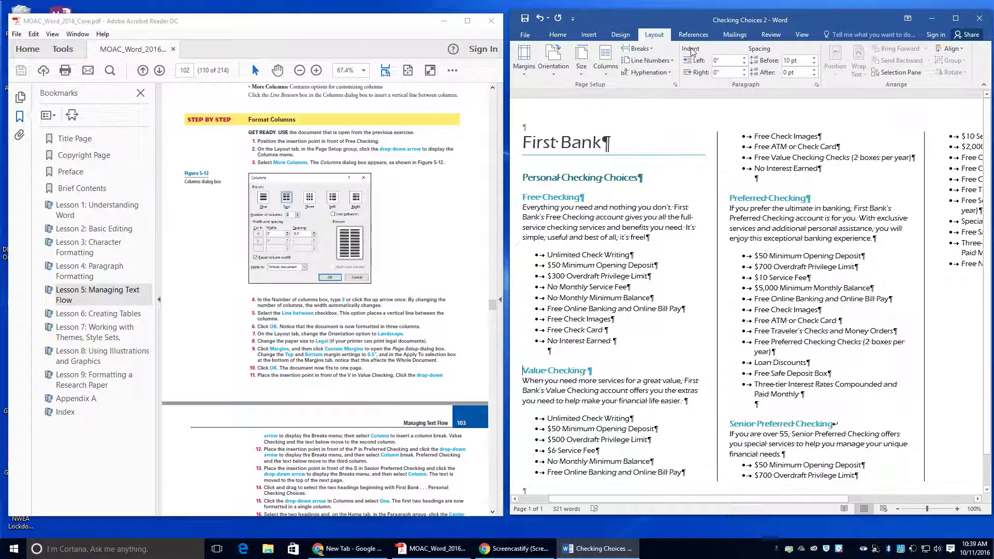
pyautogui.click(647, 51)
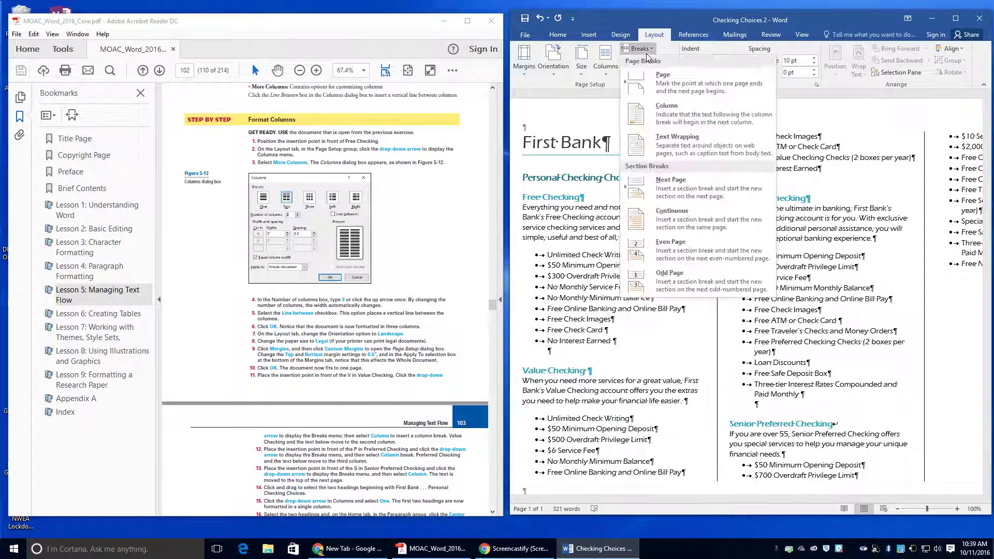
pyautogui.click(667, 119)
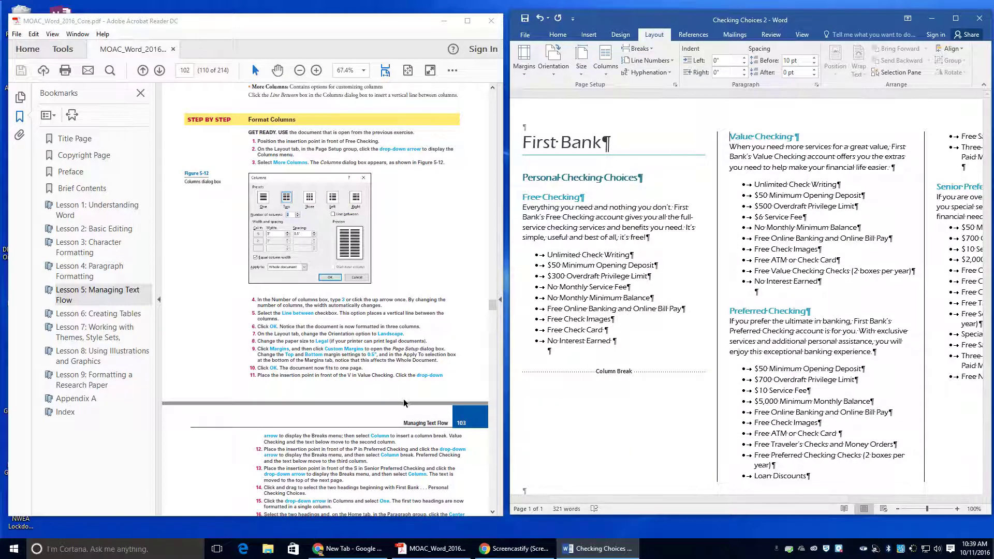
# - Insert a column break in front of the Preferred Checking heading
pyautogui.scroll(-1, 341, 478)
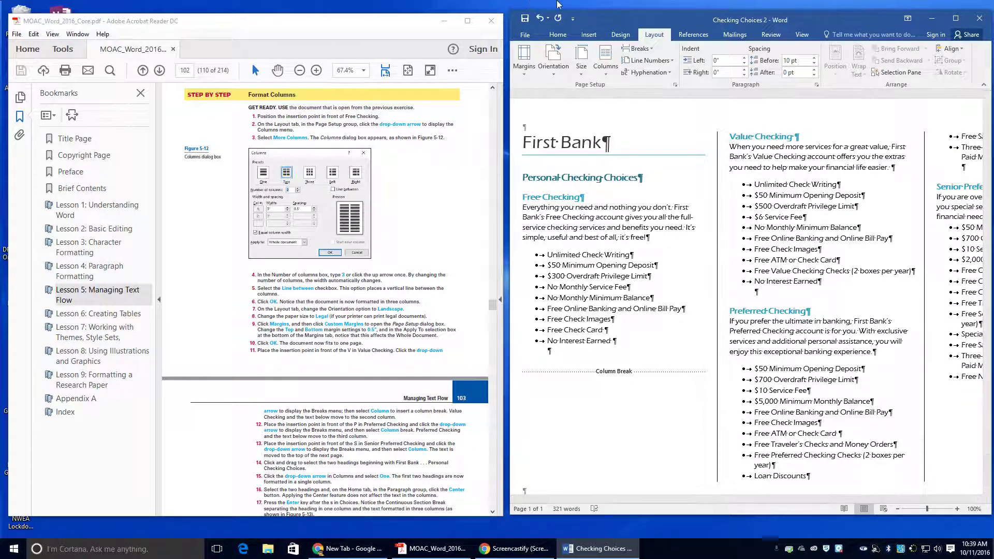
pyautogui.click(641, 48)
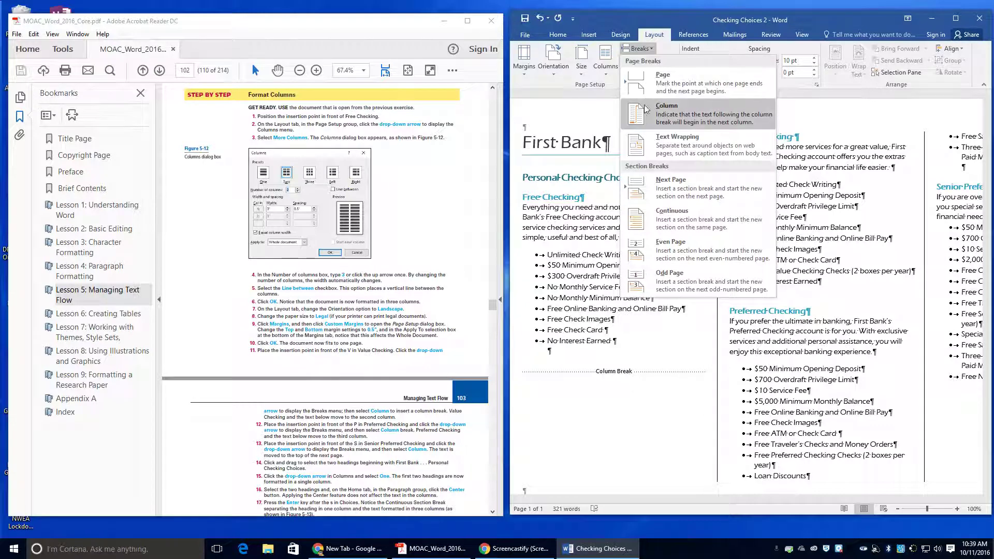
pyautogui.click(647, 118)
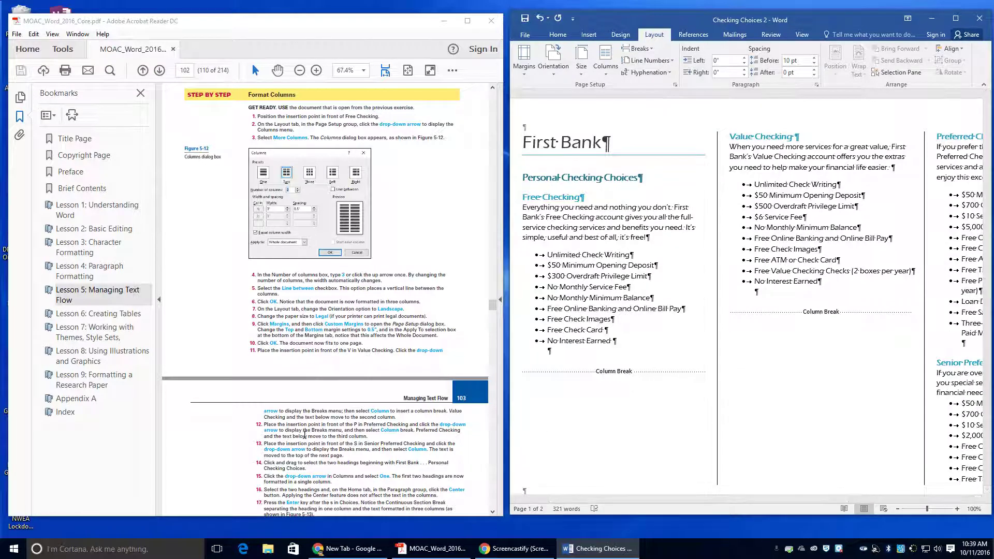
# - Format the First Bank and Personal Checking Choices headings as a single column above the three-column text
pyautogui.scroll(-1, 293, 485)
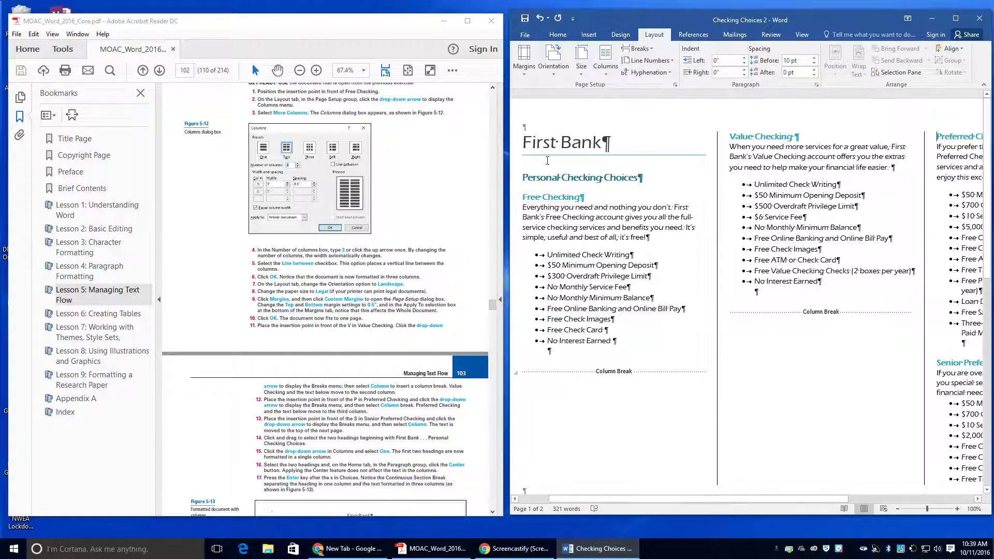
pyautogui.moveTo(520, 140); pyautogui.dragTo(642, 177)
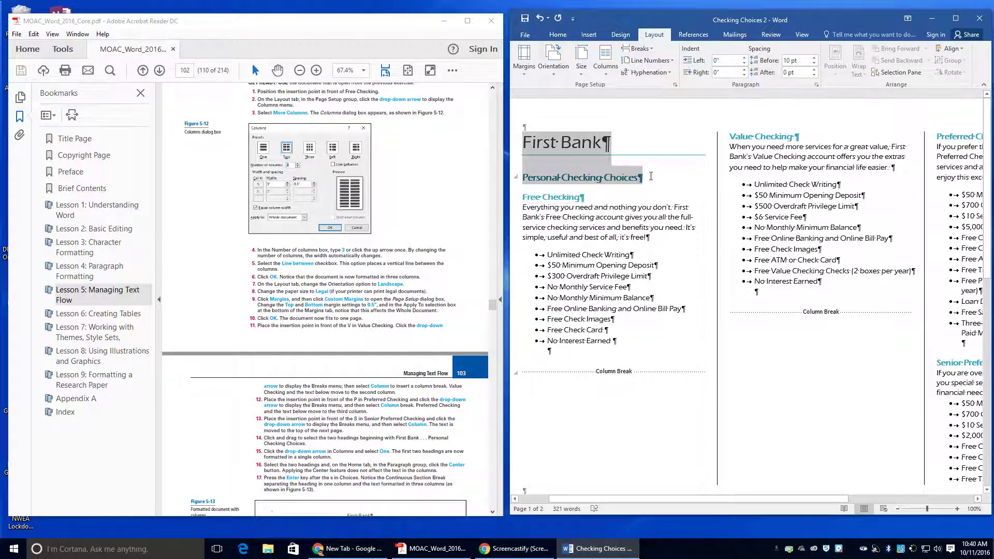
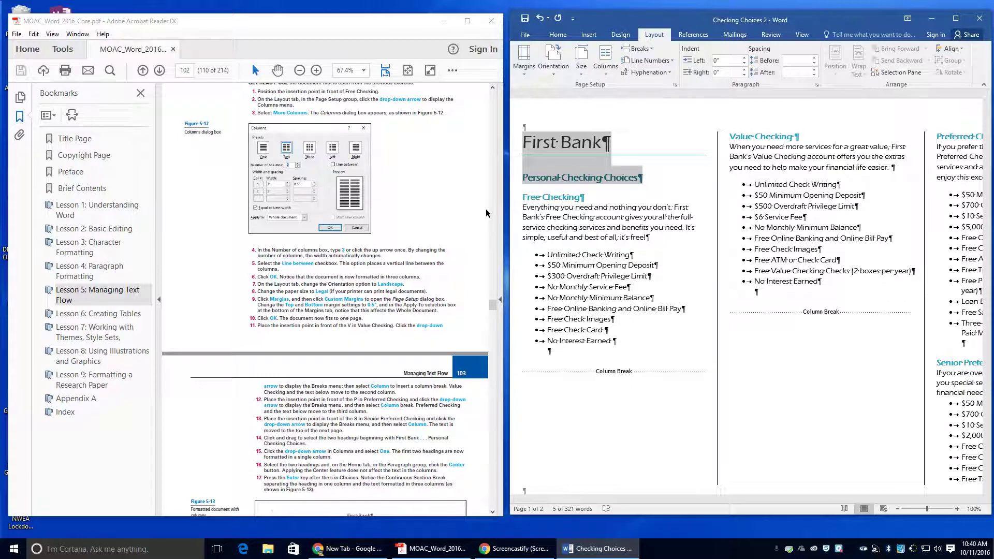
pyautogui.click(605, 66)
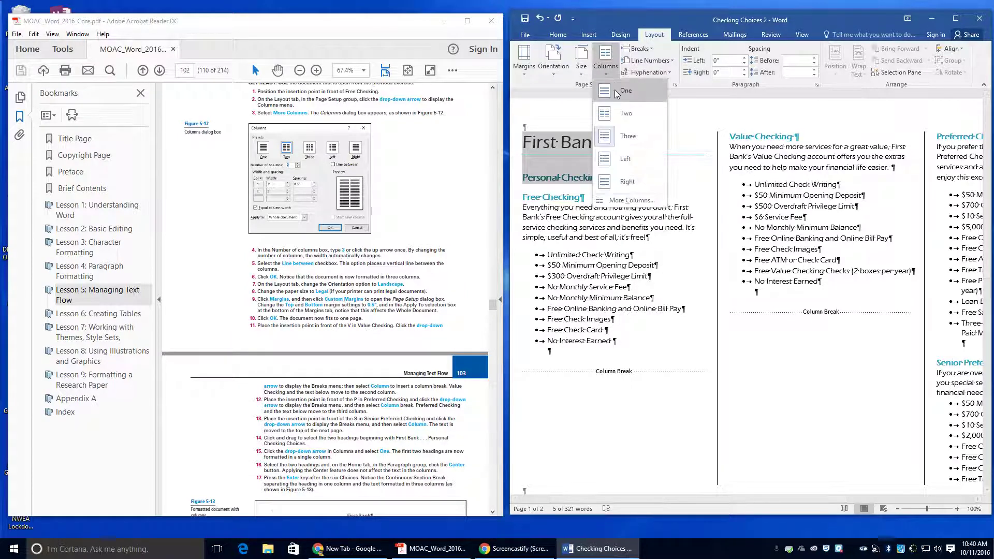
pyautogui.click(617, 94)
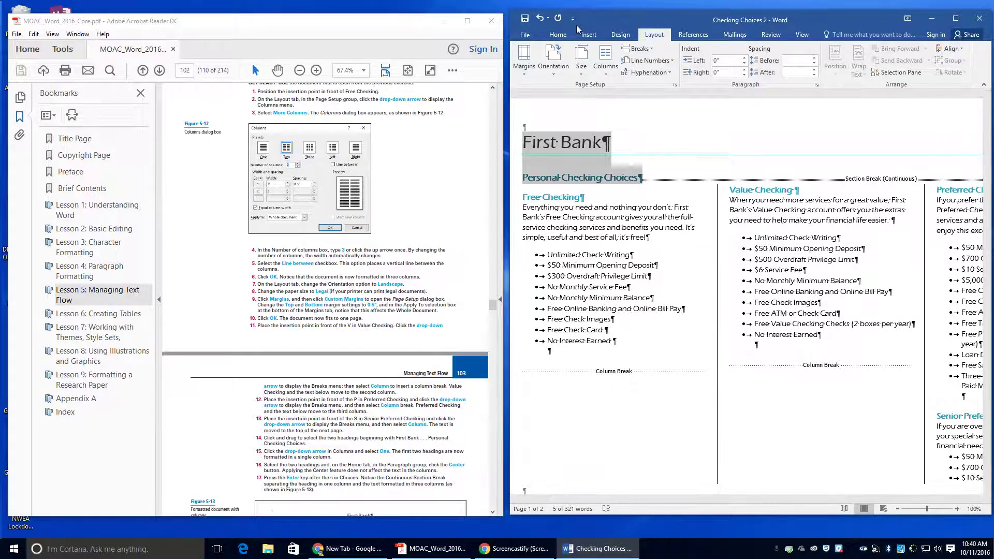
# - Center the two headings and add an empty paragraph after Personal Checking Choices
pyautogui.click(559, 34)
pyautogui.click(703, 69)
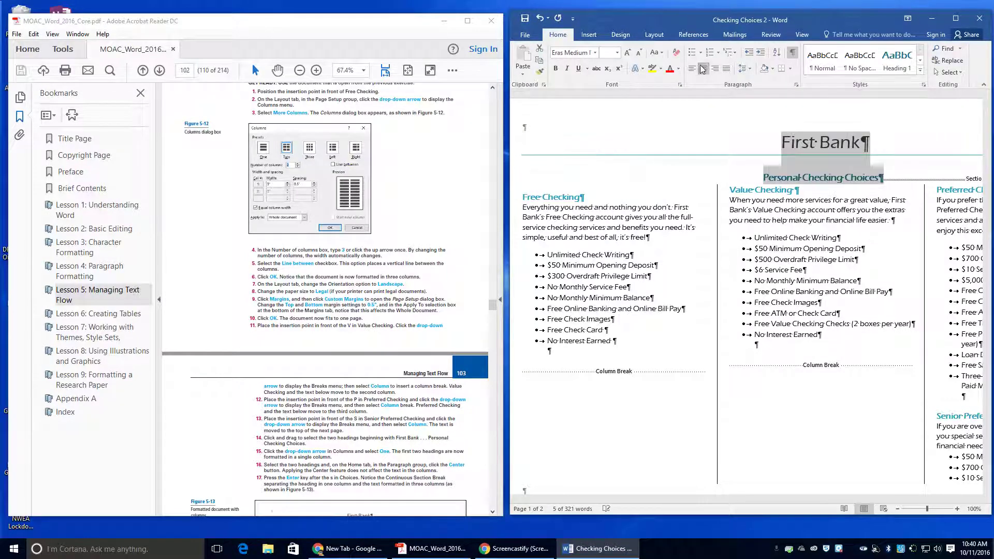
pyautogui.click(881, 179)
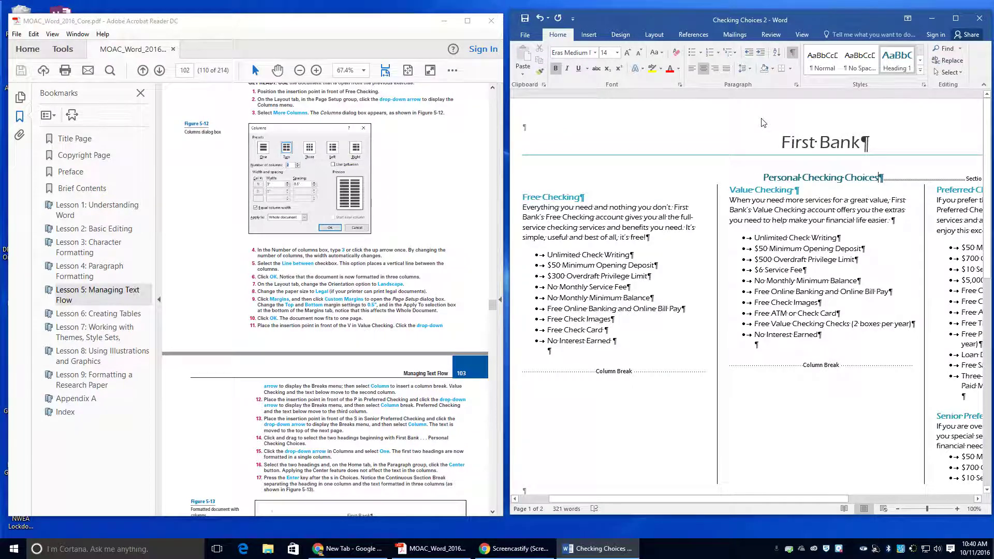
pyautogui.press('Return')
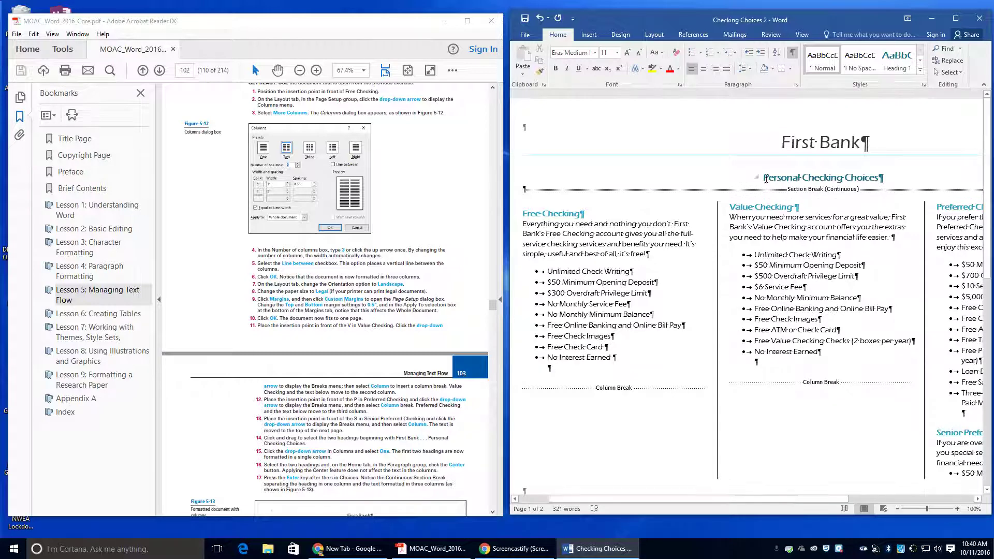
# - Examine the heading and column layout across the full page width and compare it with Figure 5-13 in the textbook
pyautogui.scroll(-1, 682, 466)
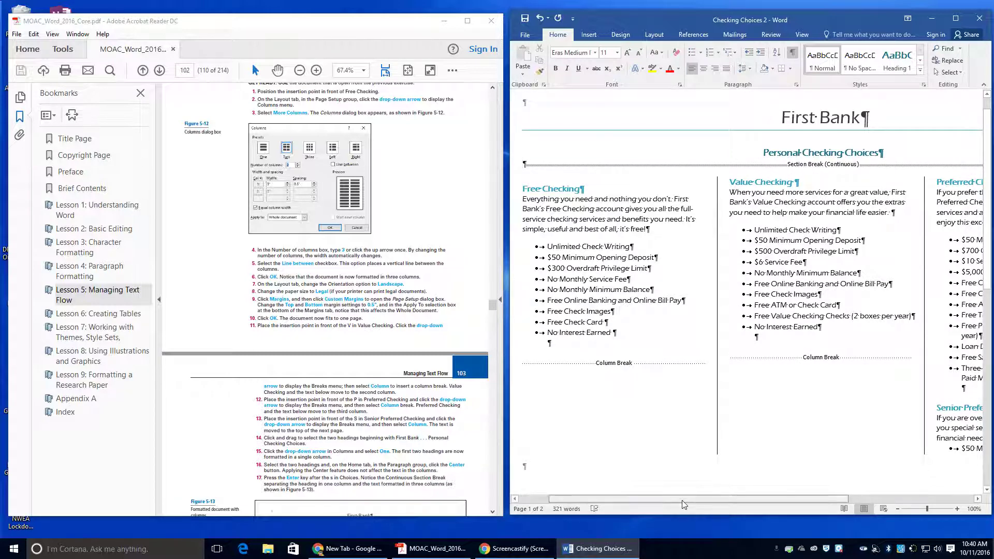
pyautogui.hscroll(5, 682, 505)
pyautogui.hscroll(-4, 673, 510)
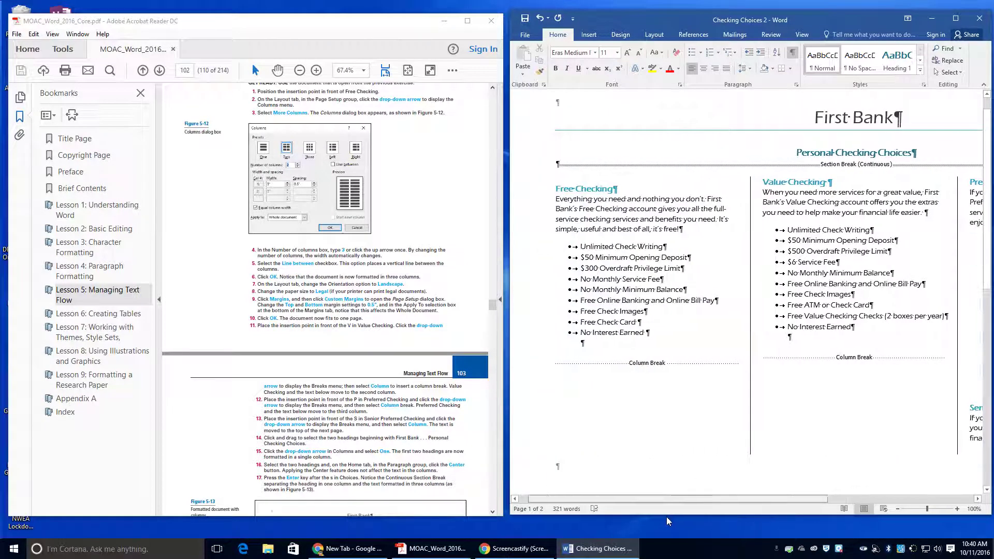
pyautogui.hscroll(2, 666, 517)
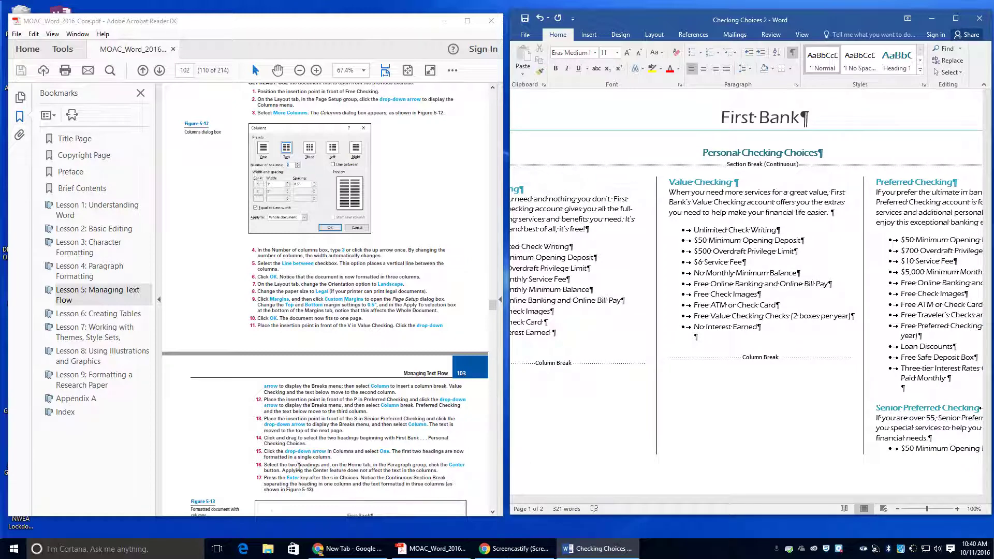
pyautogui.scroll(-4, 299, 468)
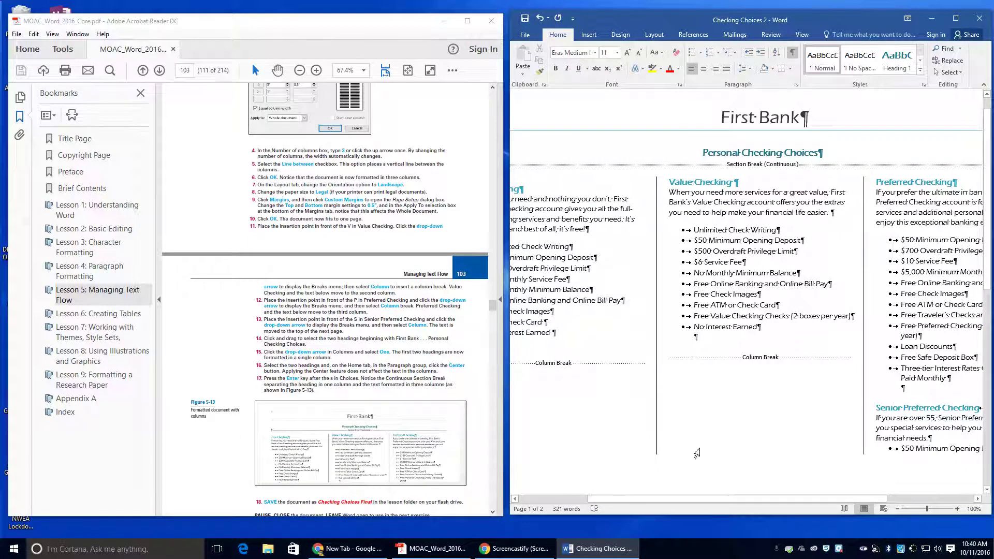
pyautogui.hscroll(2, 692, 494)
pyautogui.hscroll(2, 692, 494)
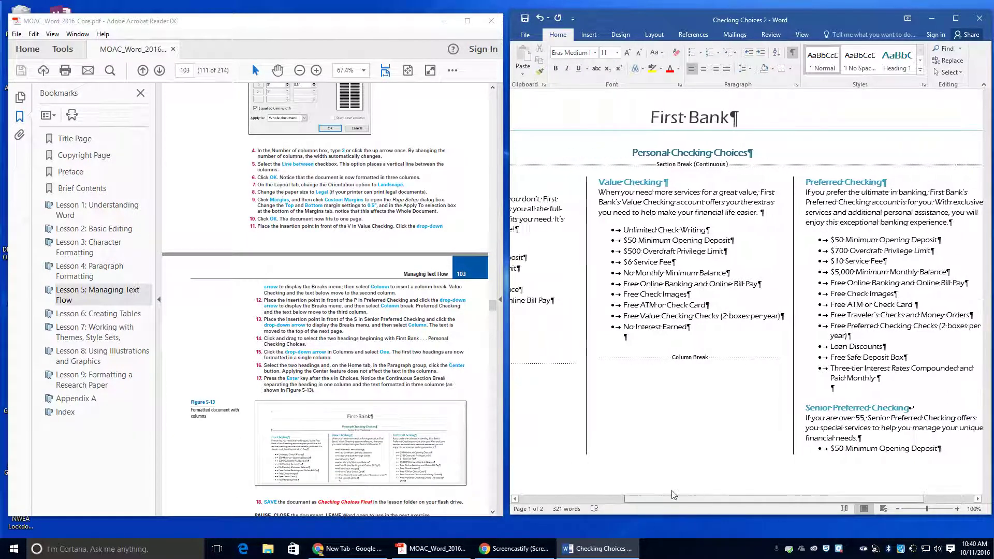
pyautogui.hscroll(-6, 692, 494)
pyautogui.scroll(-1, 327, 310)
pyautogui.scroll(-2, 413, 423)
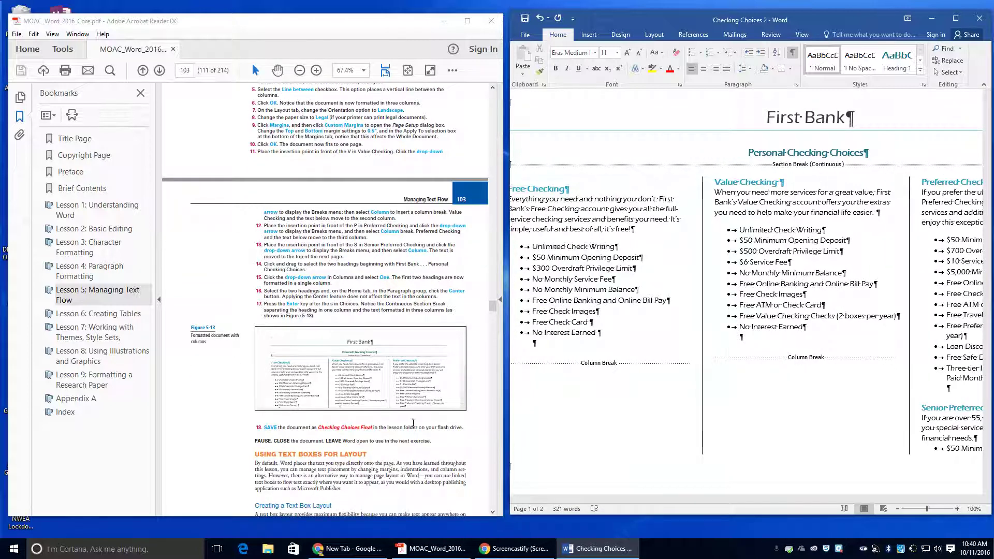
# - Save the document as Checking Choices Final in the Lesson 5 folder
pyautogui.click(525, 35)
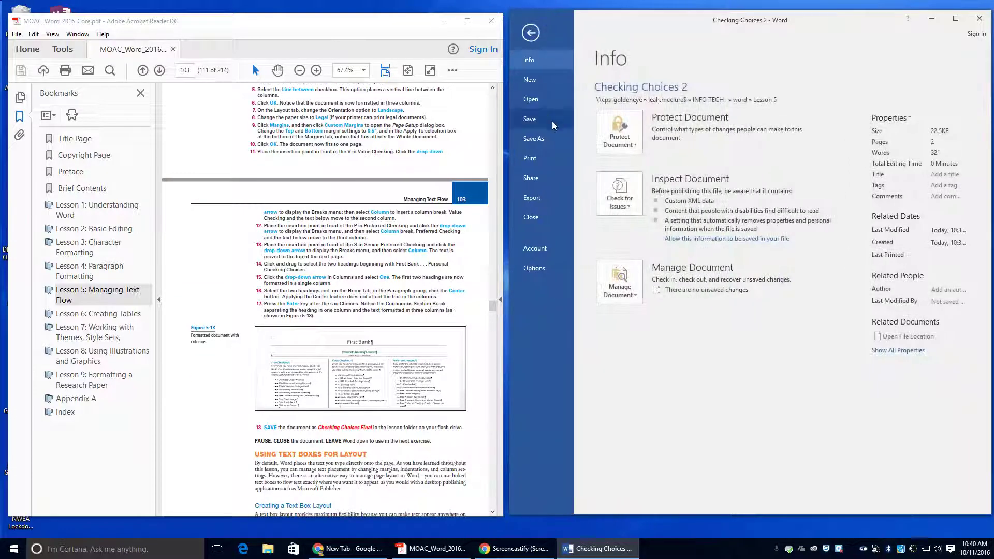
pyautogui.click(539, 138)
pyautogui.click(797, 112)
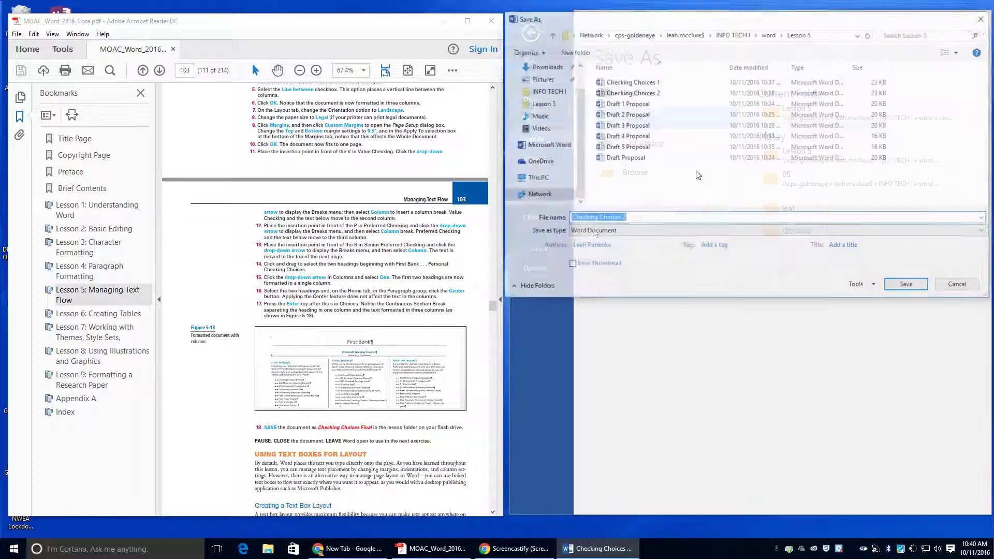
pyautogui.click(635, 216)
pyautogui.press('BackSpace')
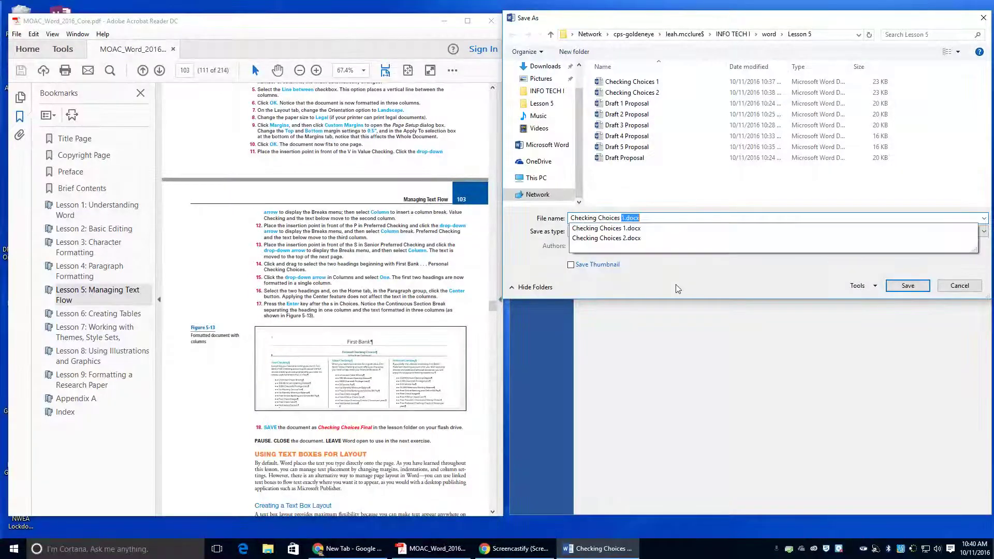
pyautogui.write('Fia')
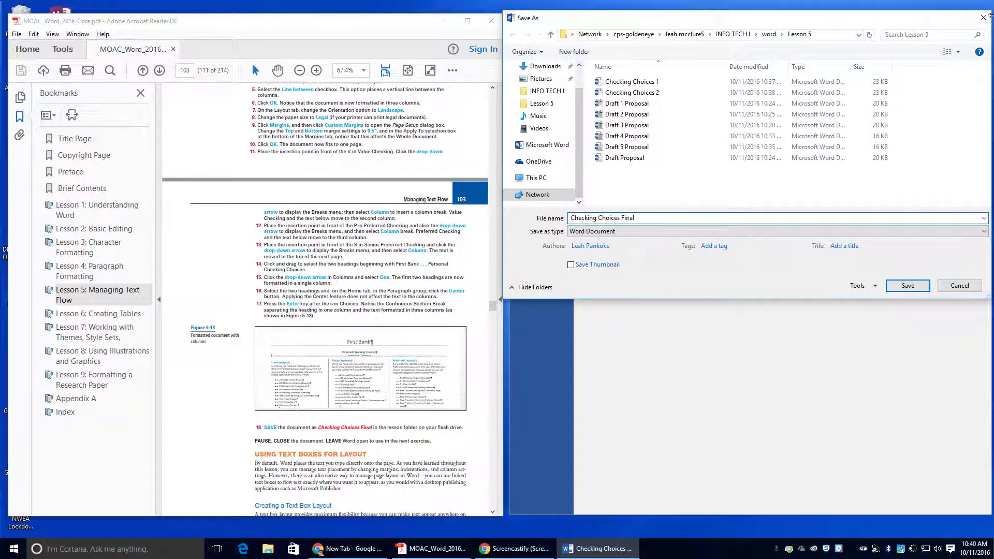
pyautogui.click(906, 286)
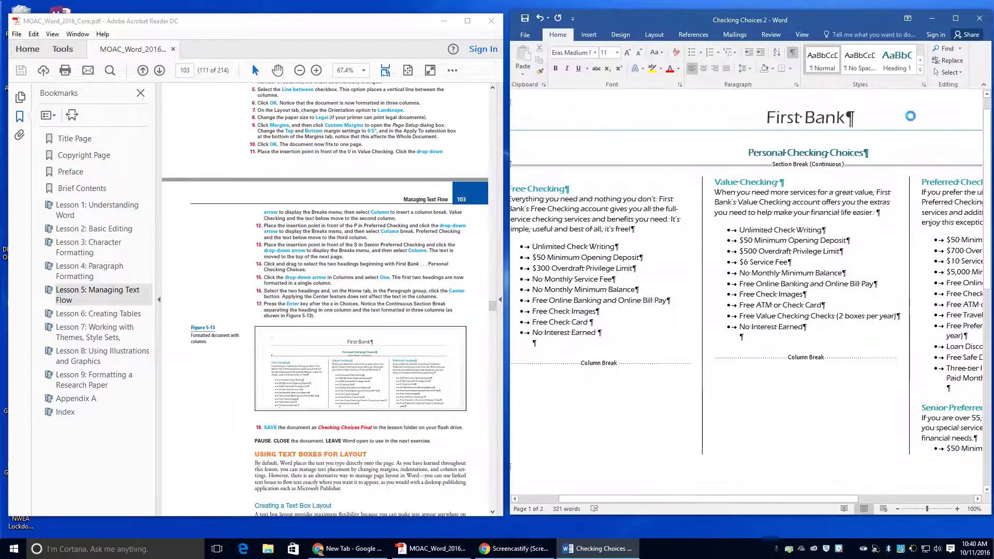
# - Read the textbook exercise on creating a text box layout with linked text boxes and close the Checking Choices Final document
pyautogui.scroll(-3, 219, 428)
pyautogui.scroll(-5, 242, 422)
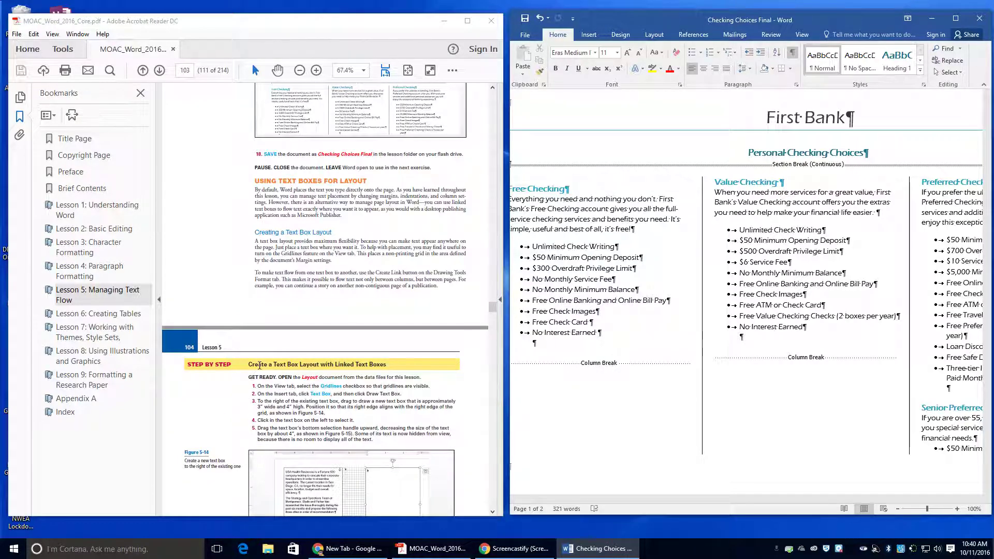
pyautogui.moveTo(250, 378); pyautogui.dragTo(290, 406)
pyautogui.click(290, 413)
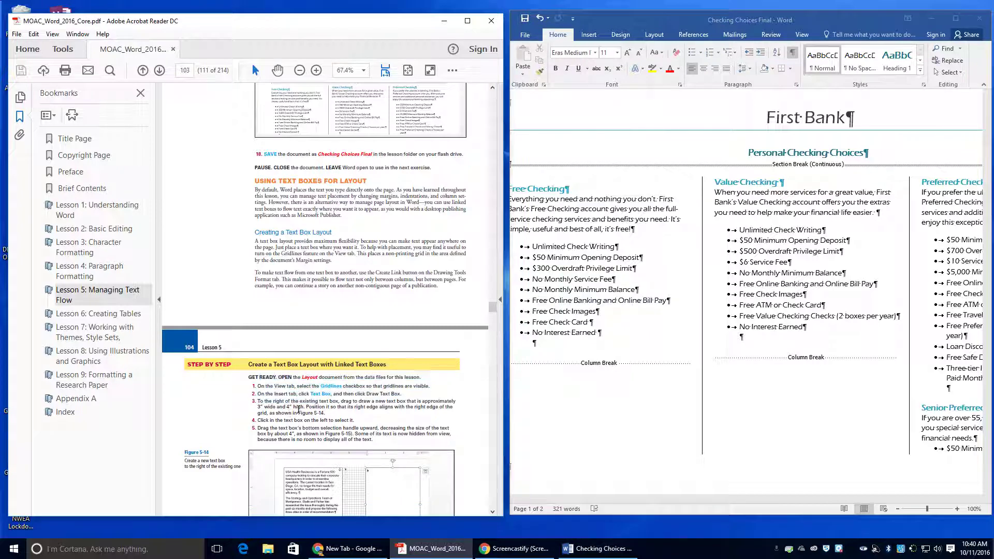
pyautogui.scroll(-5, 298, 409)
pyautogui.scroll(5, 294, 389)
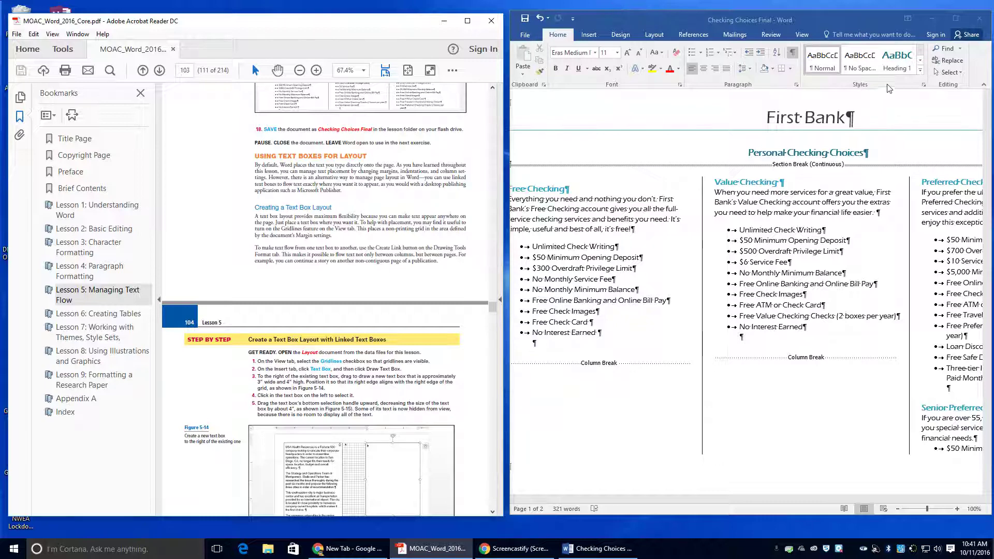
pyautogui.click(976, 21)
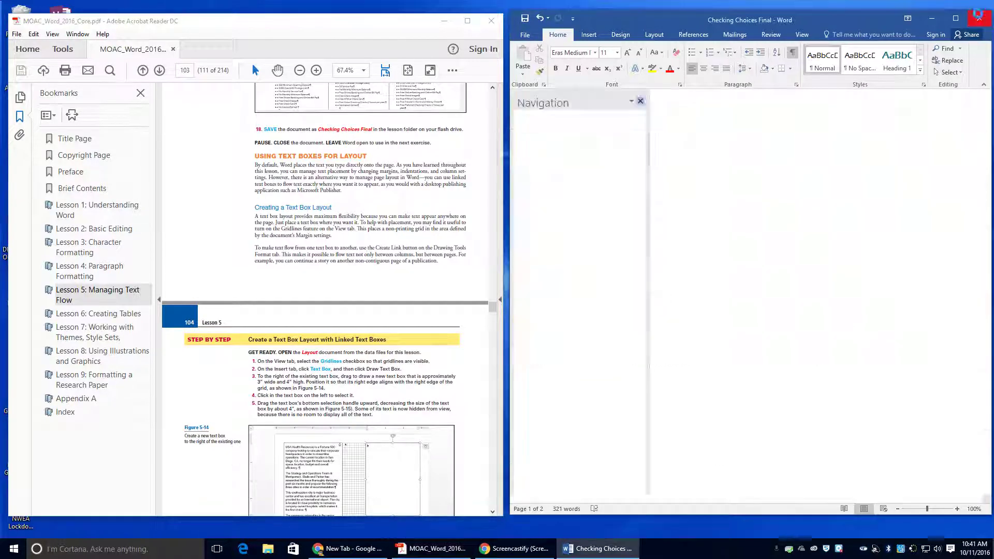
# - Switch to File Explorer and go to the Data files folder inside INFO TECH I > word
pyautogui.click(268, 549)
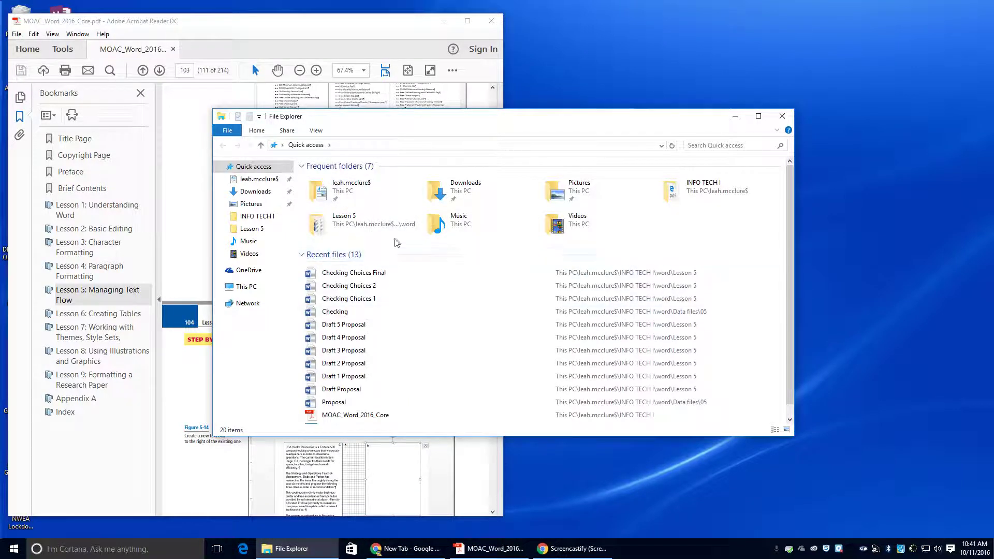
pyautogui.doubleClick(388, 193)
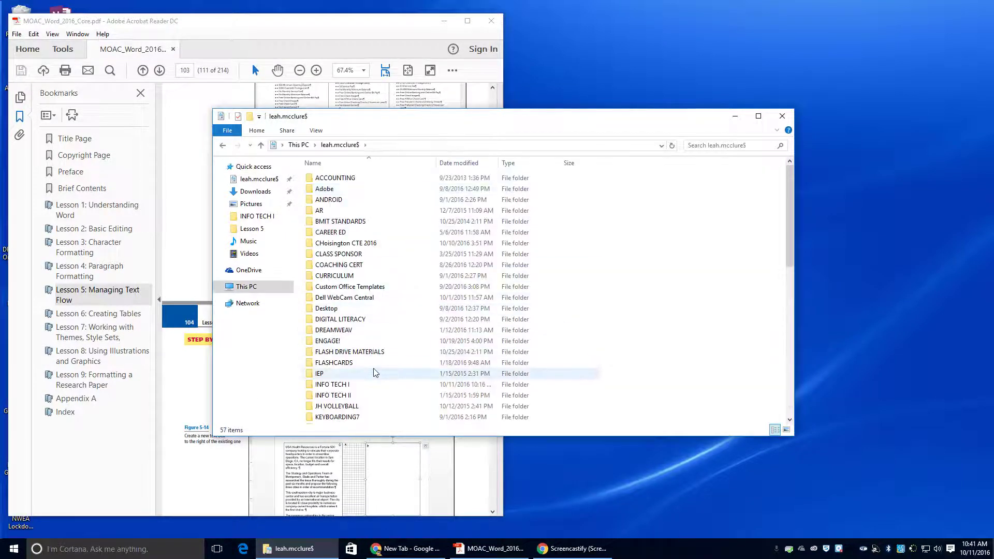
pyautogui.doubleClick(377, 384)
pyautogui.doubleClick(365, 309)
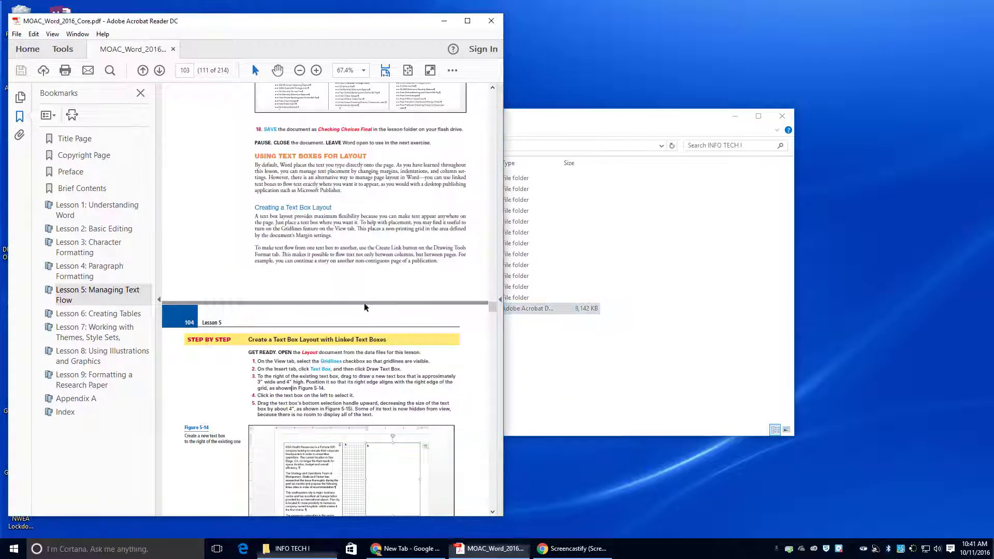
pyautogui.click(620, 130)
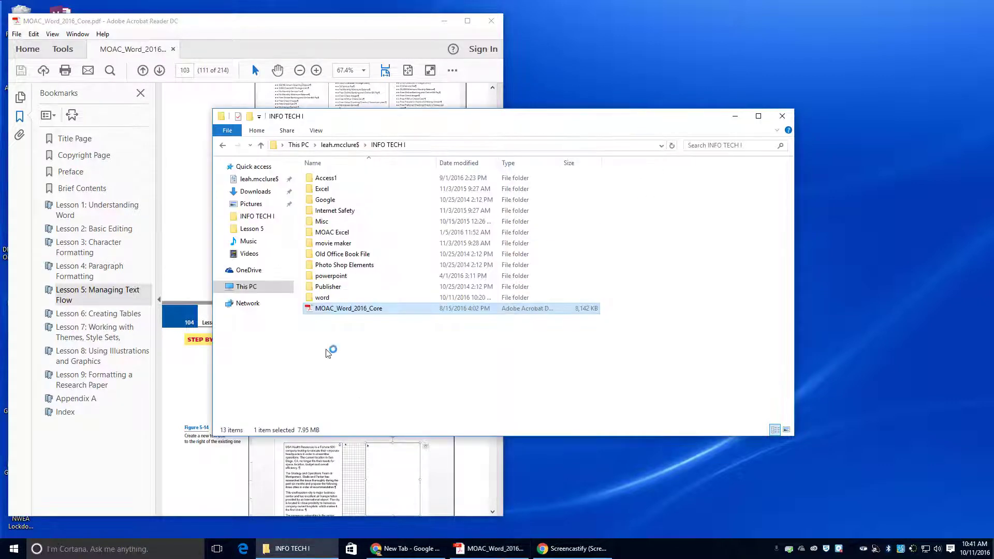
pyautogui.doubleClick(336, 297)
pyautogui.doubleClick(325, 178)
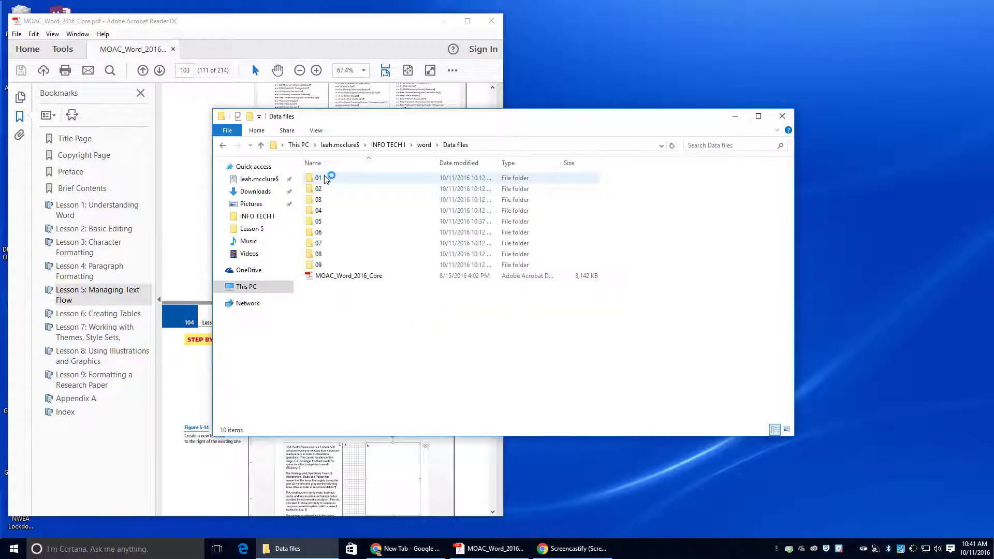
# - Undo the accidental move of the 04 folder and open the Layout document from the 05 folder
pyautogui.click(320, 213)
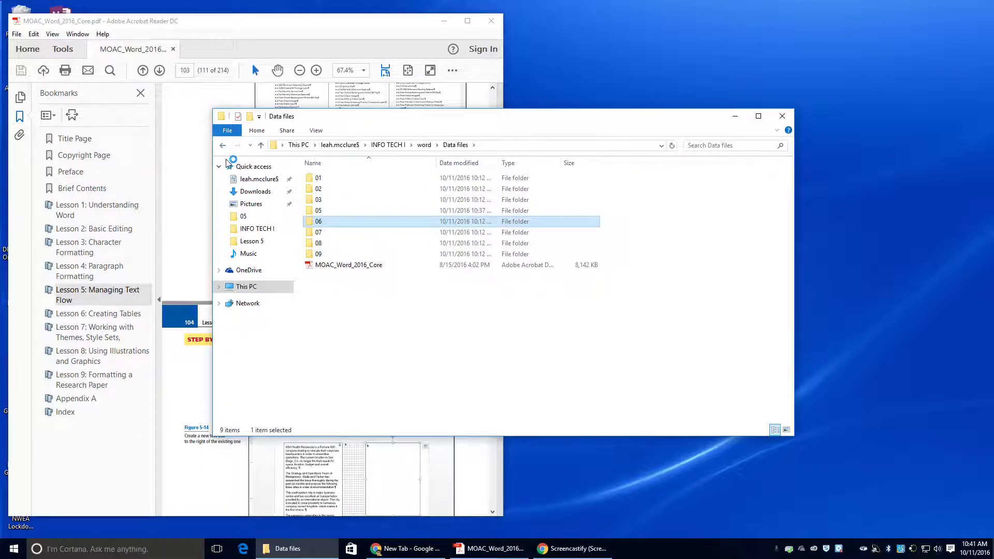
pyautogui.hotkey('ctrl', 'z')
pyautogui.click(326, 211)
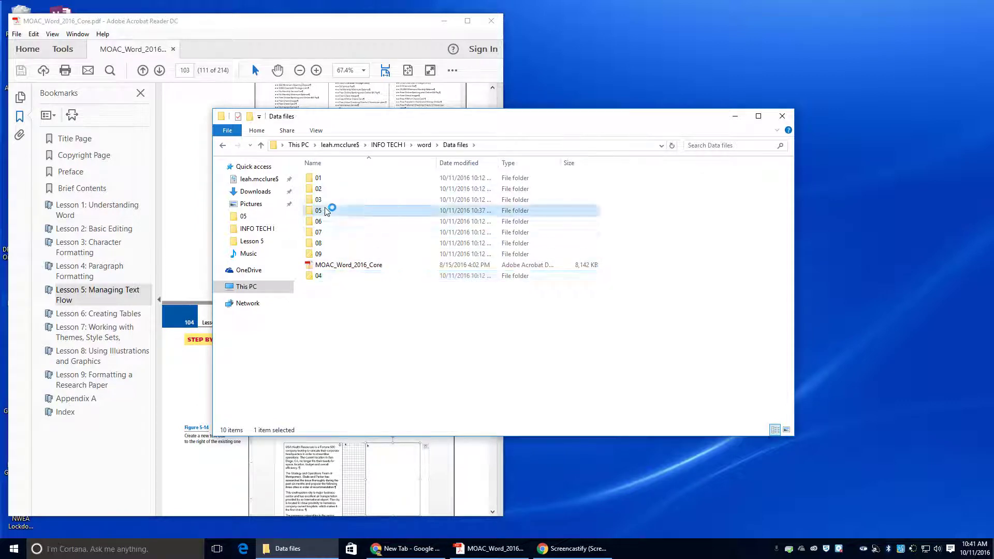
pyautogui.doubleClick(326, 212)
pyautogui.doubleClick(338, 199)
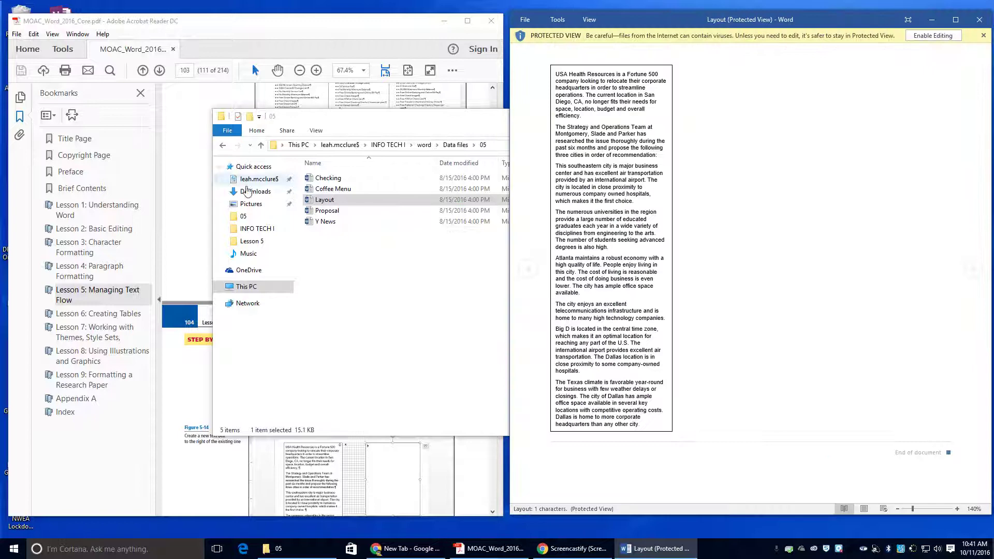
# - Close the File Explorer window and enable editing for the protected Layout document
pyautogui.click(366, 125)
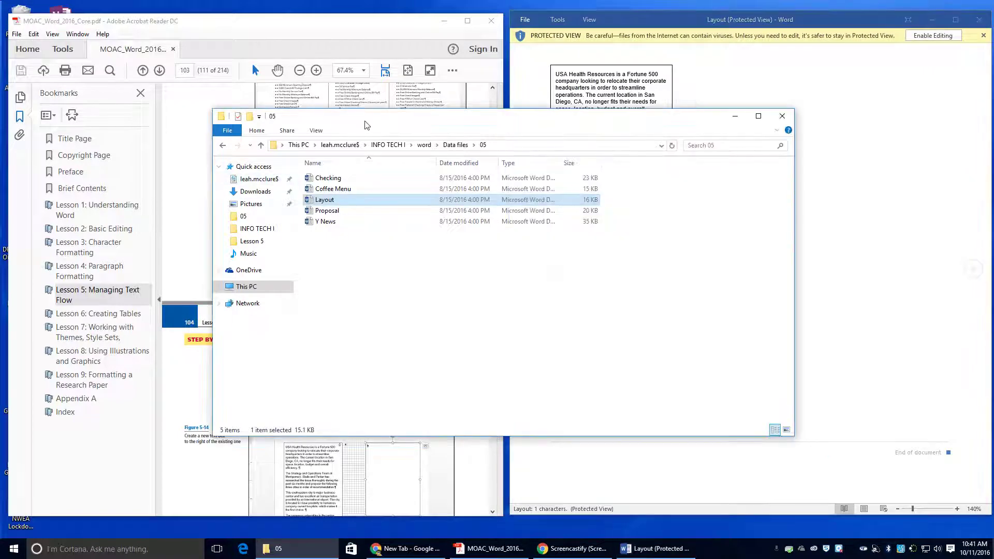
pyautogui.click(782, 116)
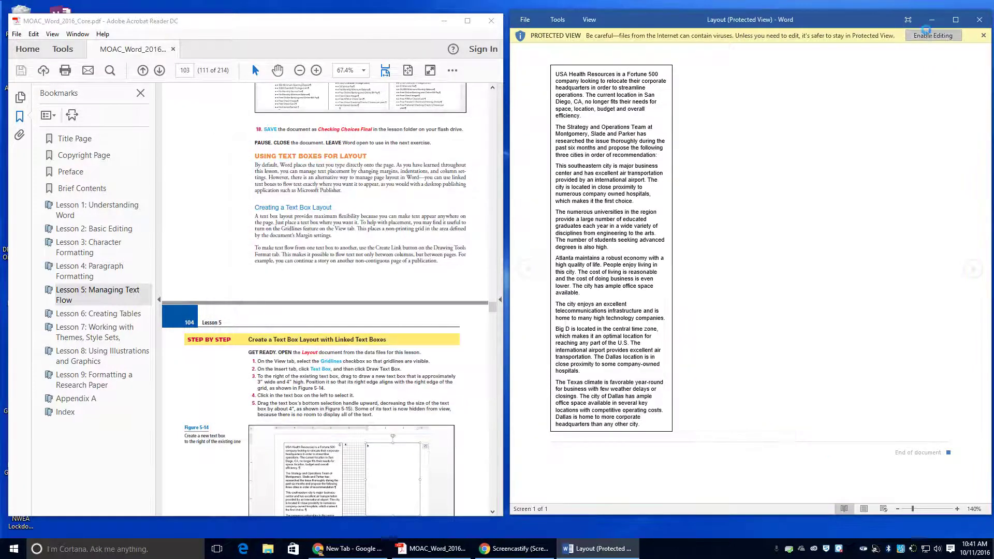
pyautogui.click(927, 32)
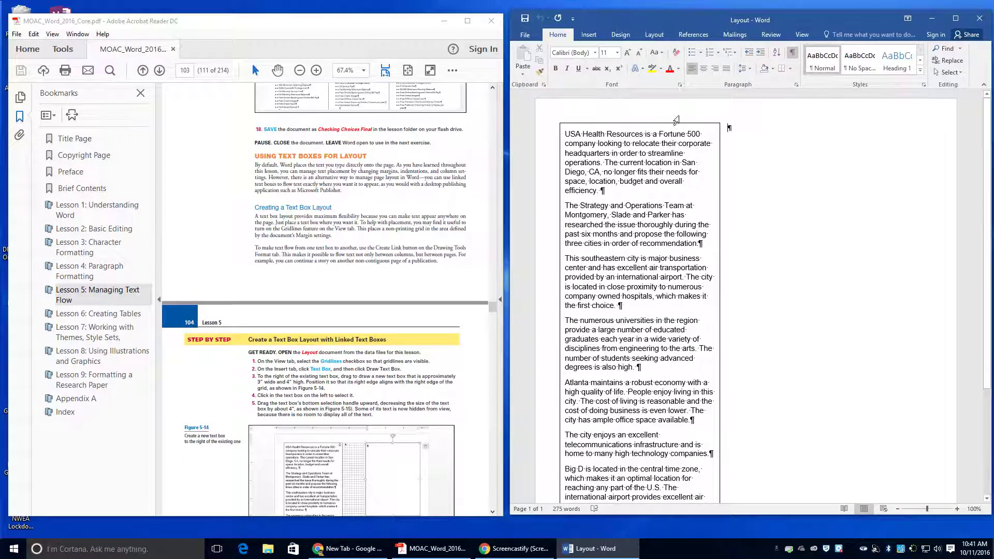
# - Turn on the gridlines in the Layout document, following the first instruction of the textbook exercise
pyautogui.moveTo(258, 361); pyautogui.dragTo(396, 361)
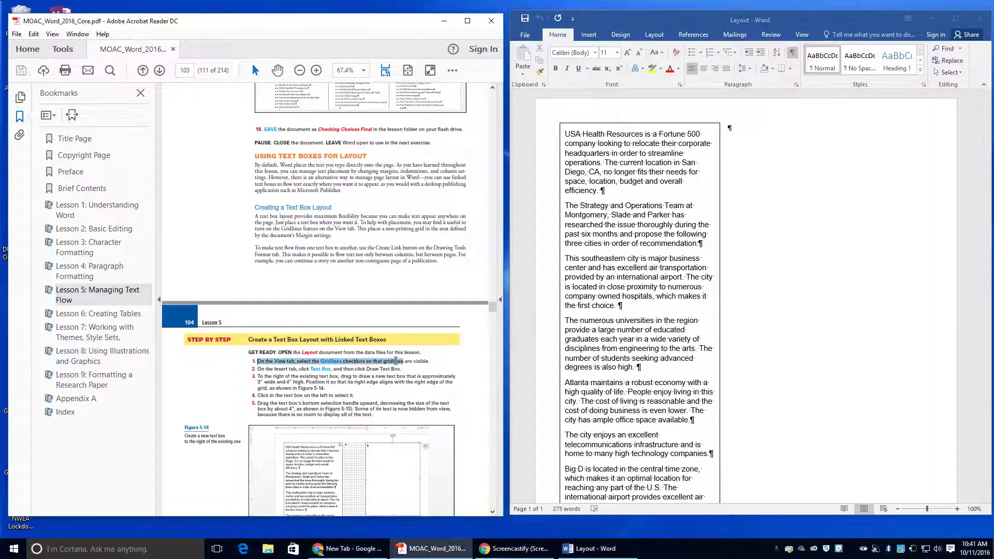
pyautogui.click(809, 27)
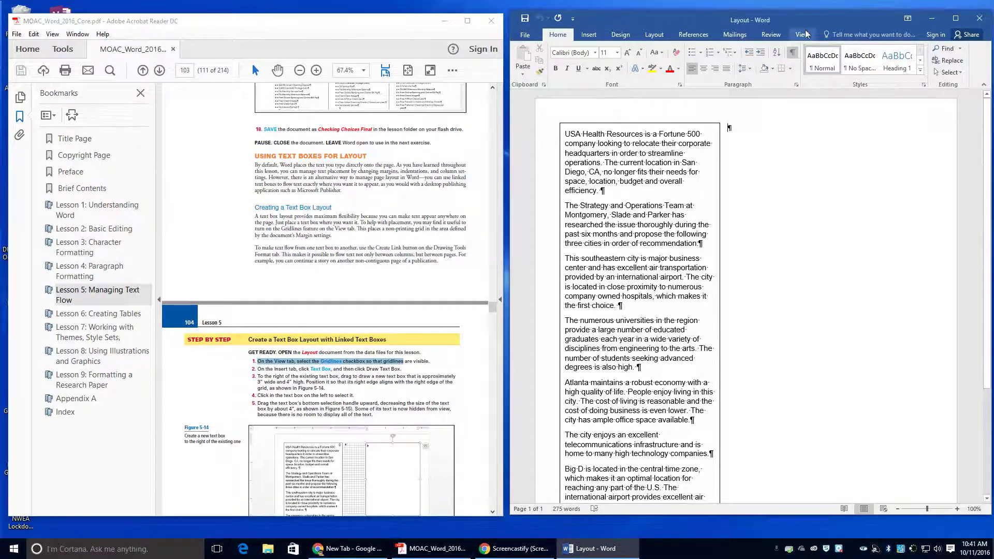
pyautogui.click(802, 35)
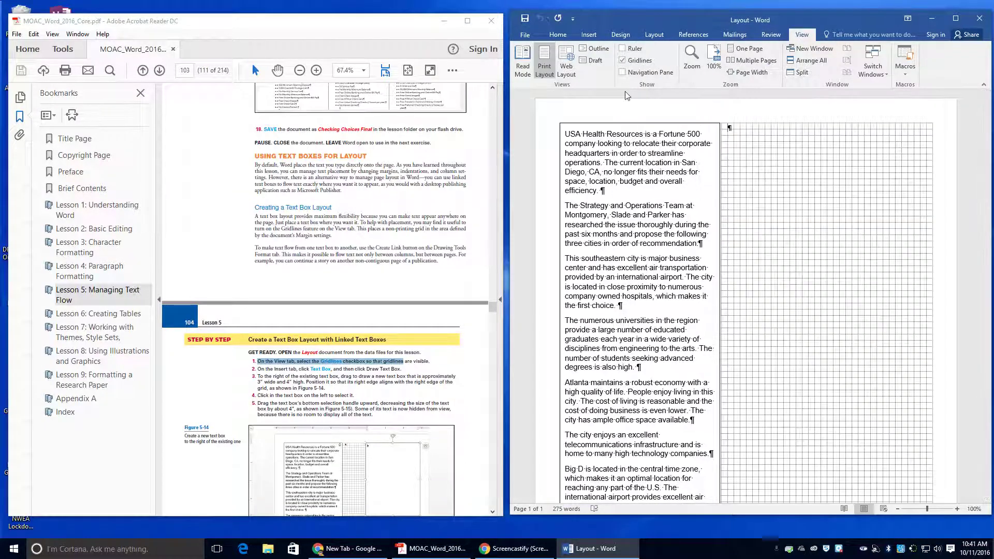
pyautogui.click(622, 60)
# - Draw a new text box beside the existing one, aligning its upper and outer edges with the right-hand corner of the grid
pyautogui.click(589, 34)
pyautogui.click(865, 67)
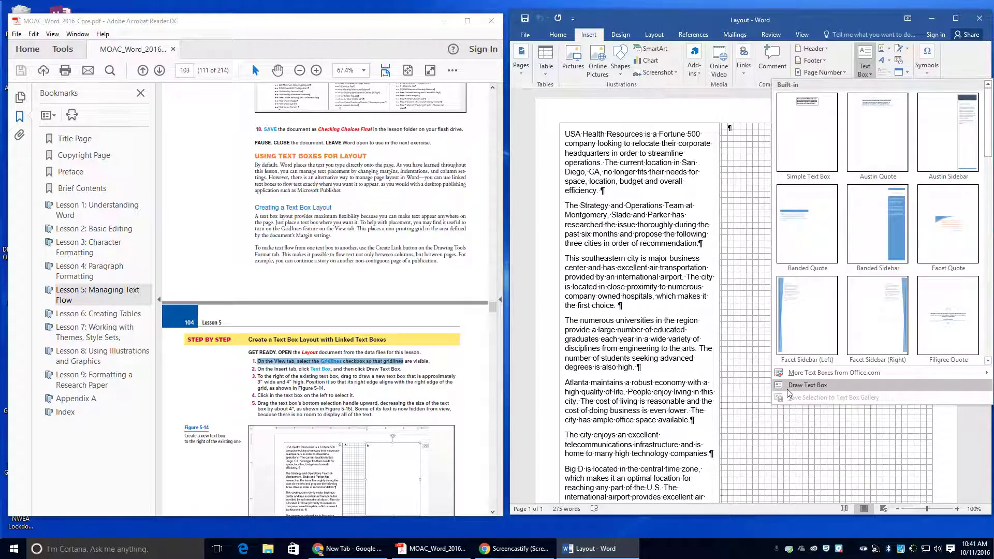
pyautogui.click(808, 385)
pyautogui.scroll(-1, 347, 506)
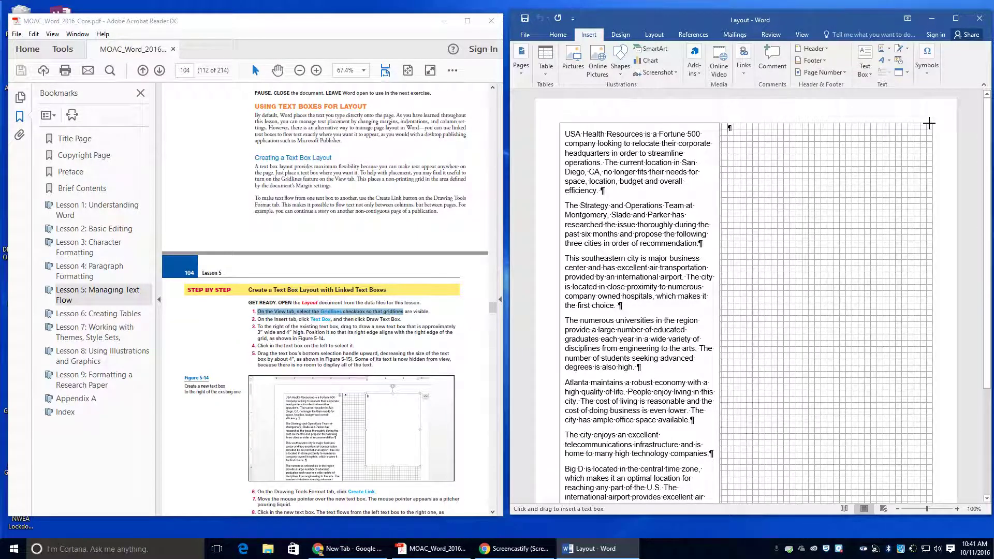
pyautogui.moveTo(929, 124)
pyautogui.mouseDown()
pyautogui.moveTo(872, 166)
pyautogui.moveTo(762, 291)
pyautogui.moveTo(763, 359)
pyautogui.mouseUp()
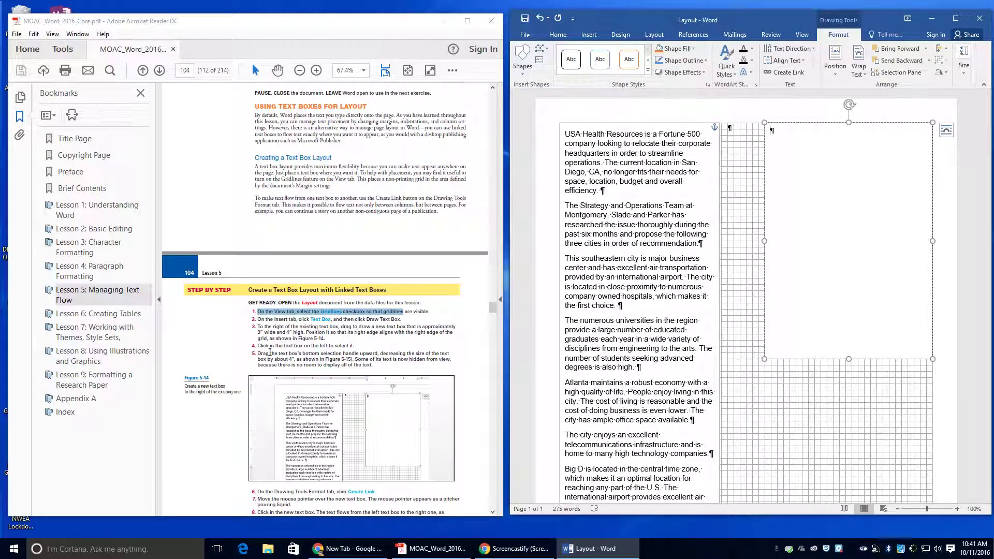
# - Shorten the existing text box from its lower edge so it ends below the paragraph about Atlanta's cost of living and office space
pyautogui.scroll(-2, 269, 352)
pyautogui.scroll(-1, 269, 352)
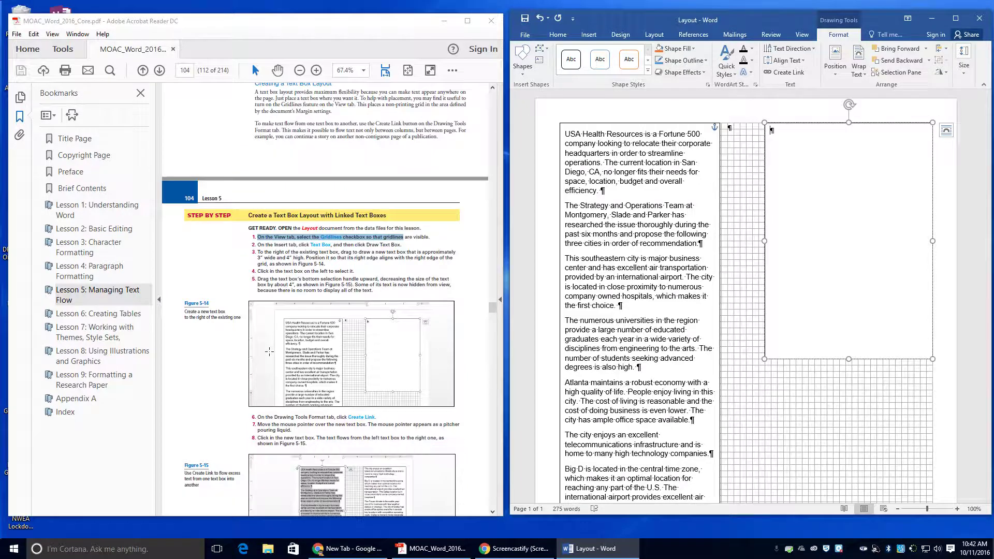
pyautogui.click(600, 278)
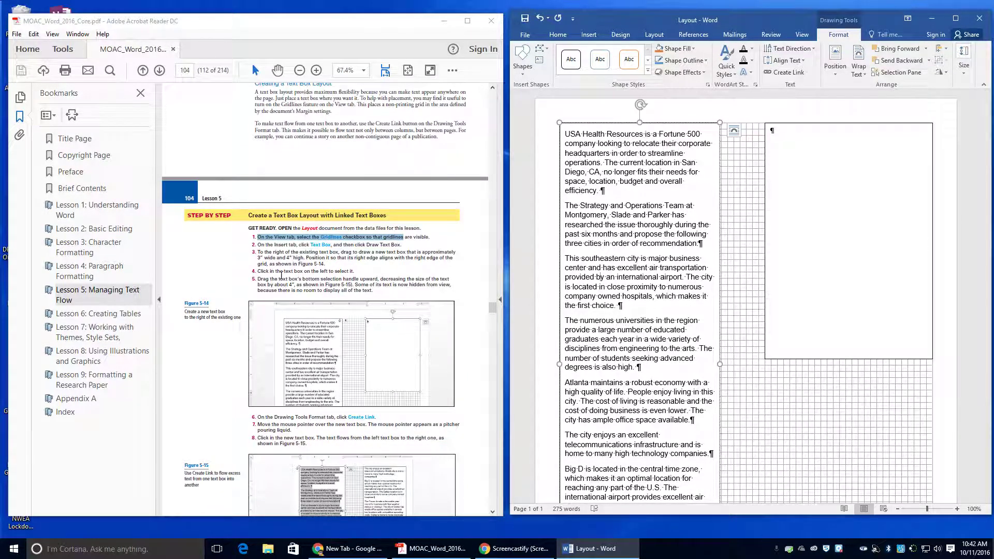
pyautogui.scroll(-5, 593, 490)
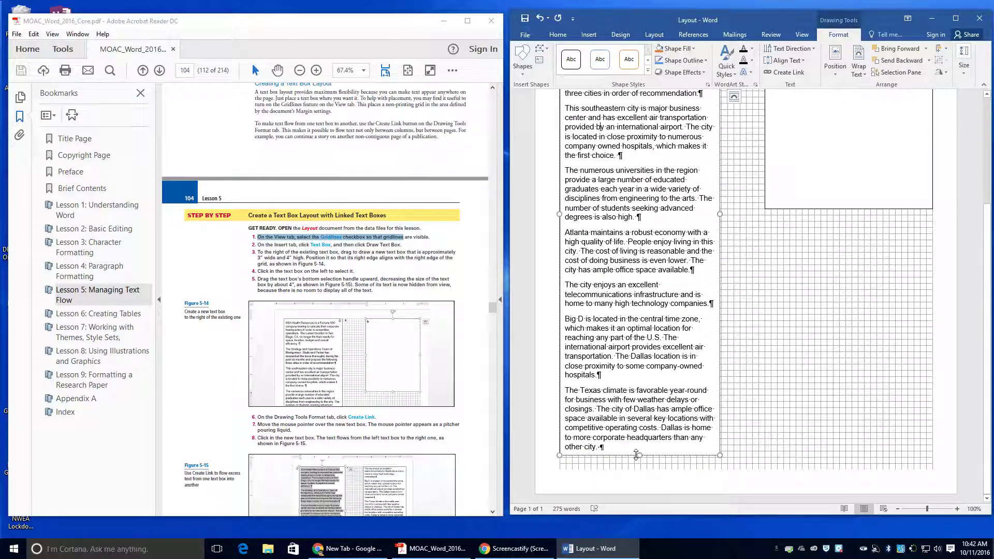
pyautogui.moveTo(638, 455); pyautogui.dragTo(649, 281)
# - Create a link from the filled text box to the empty one so the overflow text flows into it
pyautogui.scroll(3, 668, 280)
pyautogui.scroll(2, 669, 281)
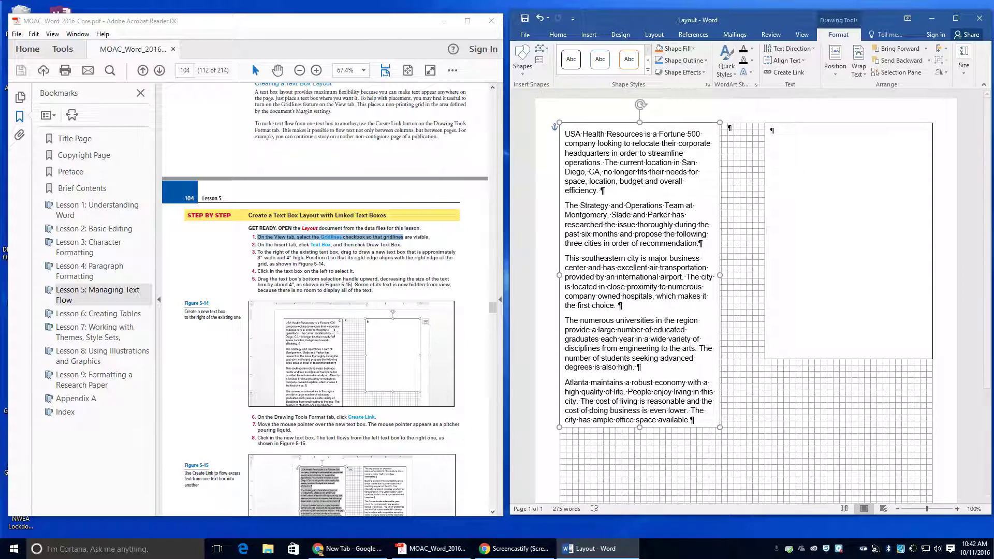
pyautogui.click(770, 73)
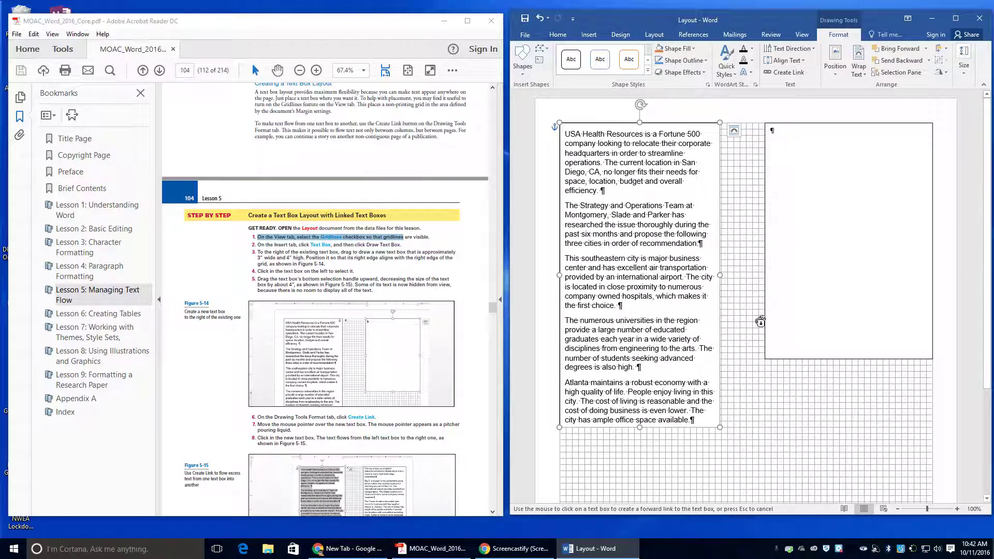
pyautogui.click(814, 242)
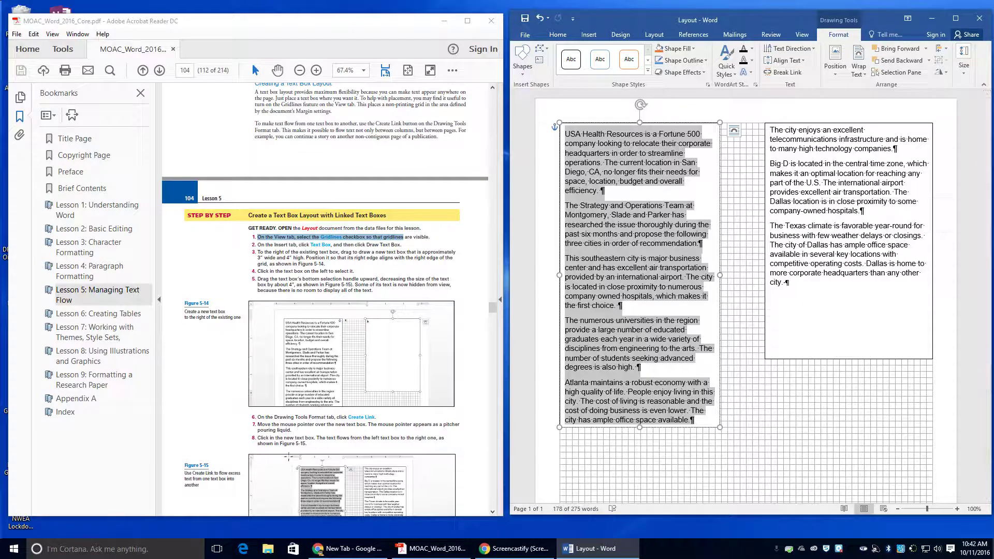
# - Save the document as Box Layout in the Lesson 5 folder
pyautogui.scroll(-3, 296, 447)
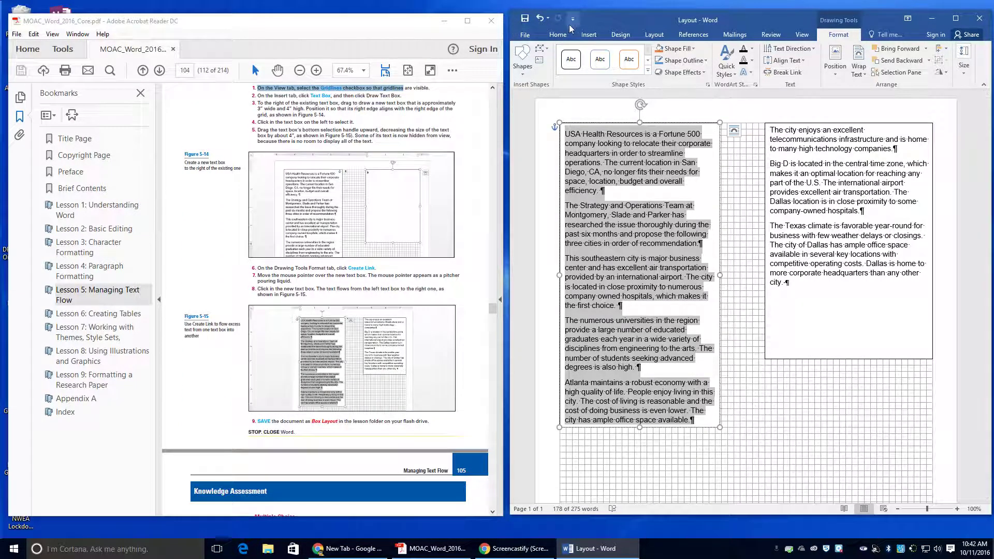
pyautogui.click(523, 37)
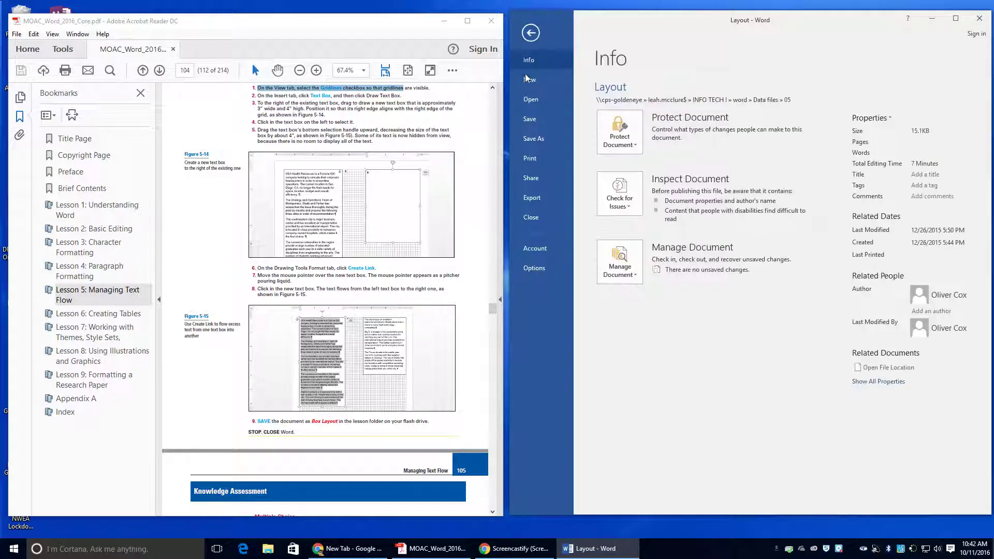
pyautogui.click(522, 143)
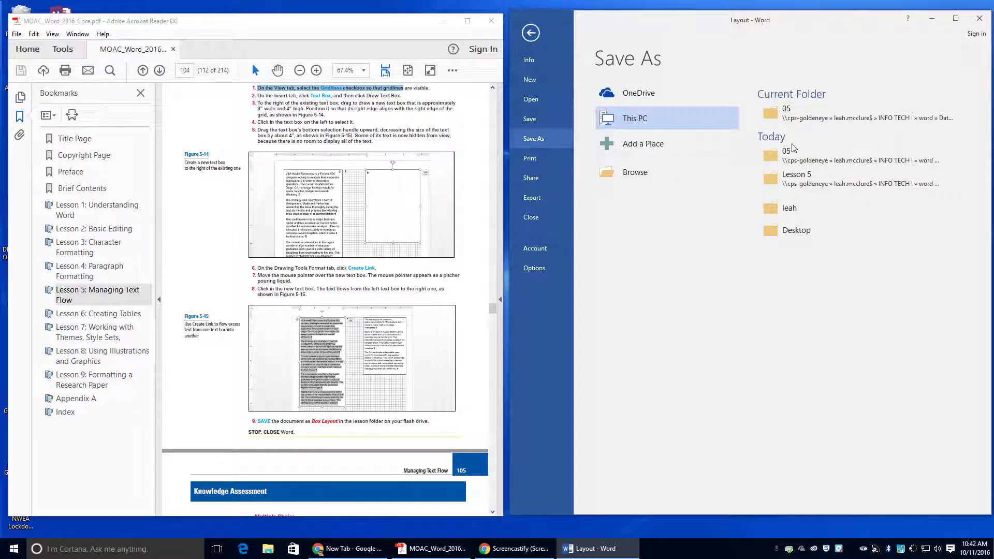
pyautogui.click(796, 177)
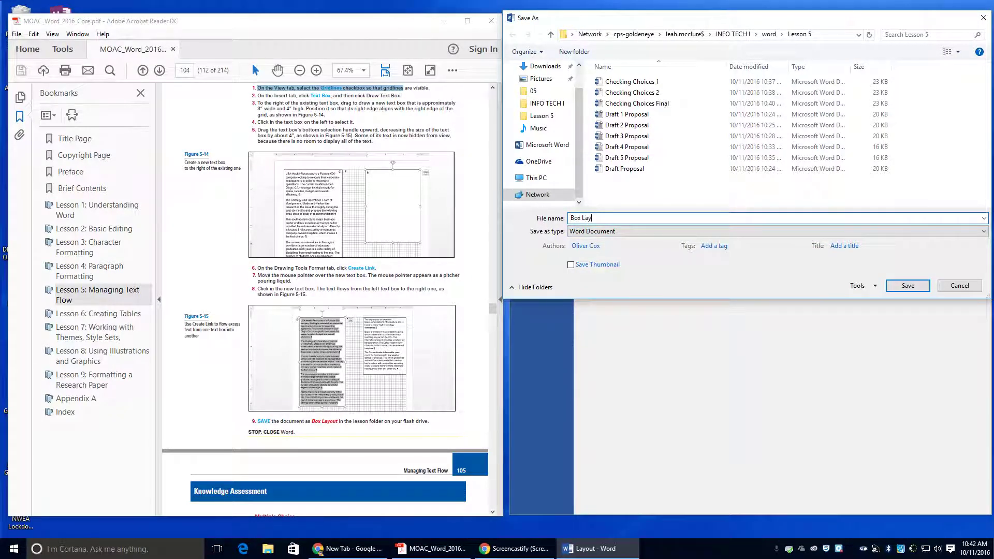
pyautogui.write('Box Layout')
pyautogui.click(908, 286)
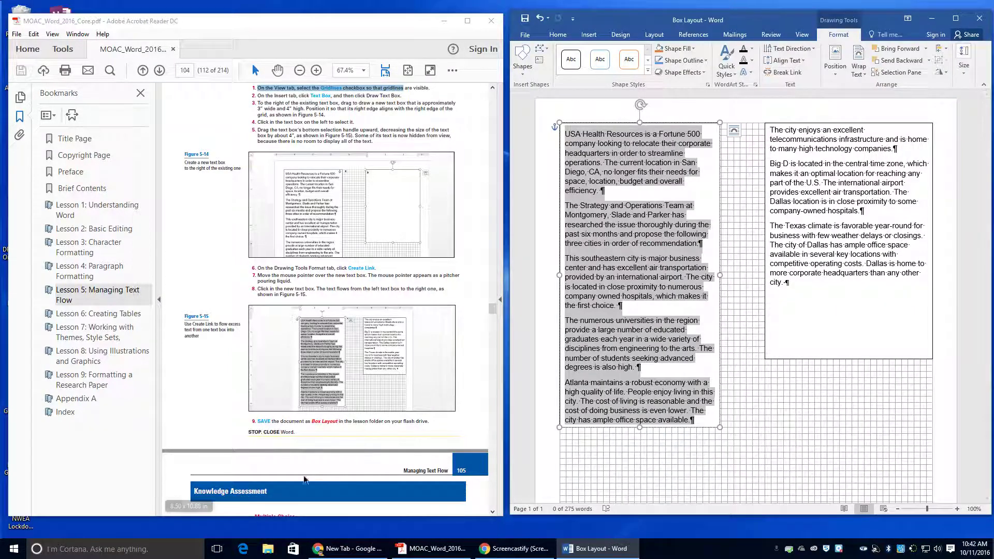
pyautogui.scroll(-2, 306, 460)
pyautogui.scroll(2, 305, 460)
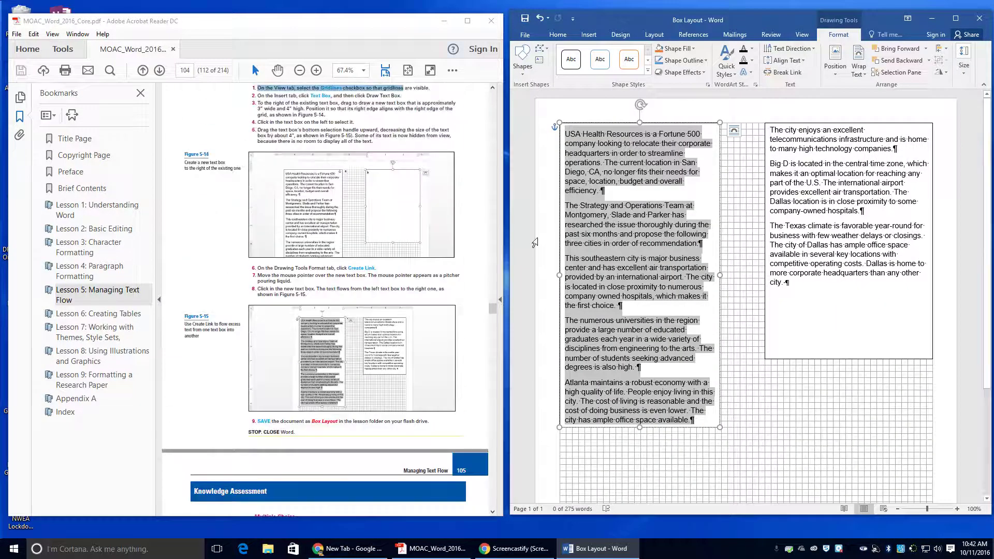